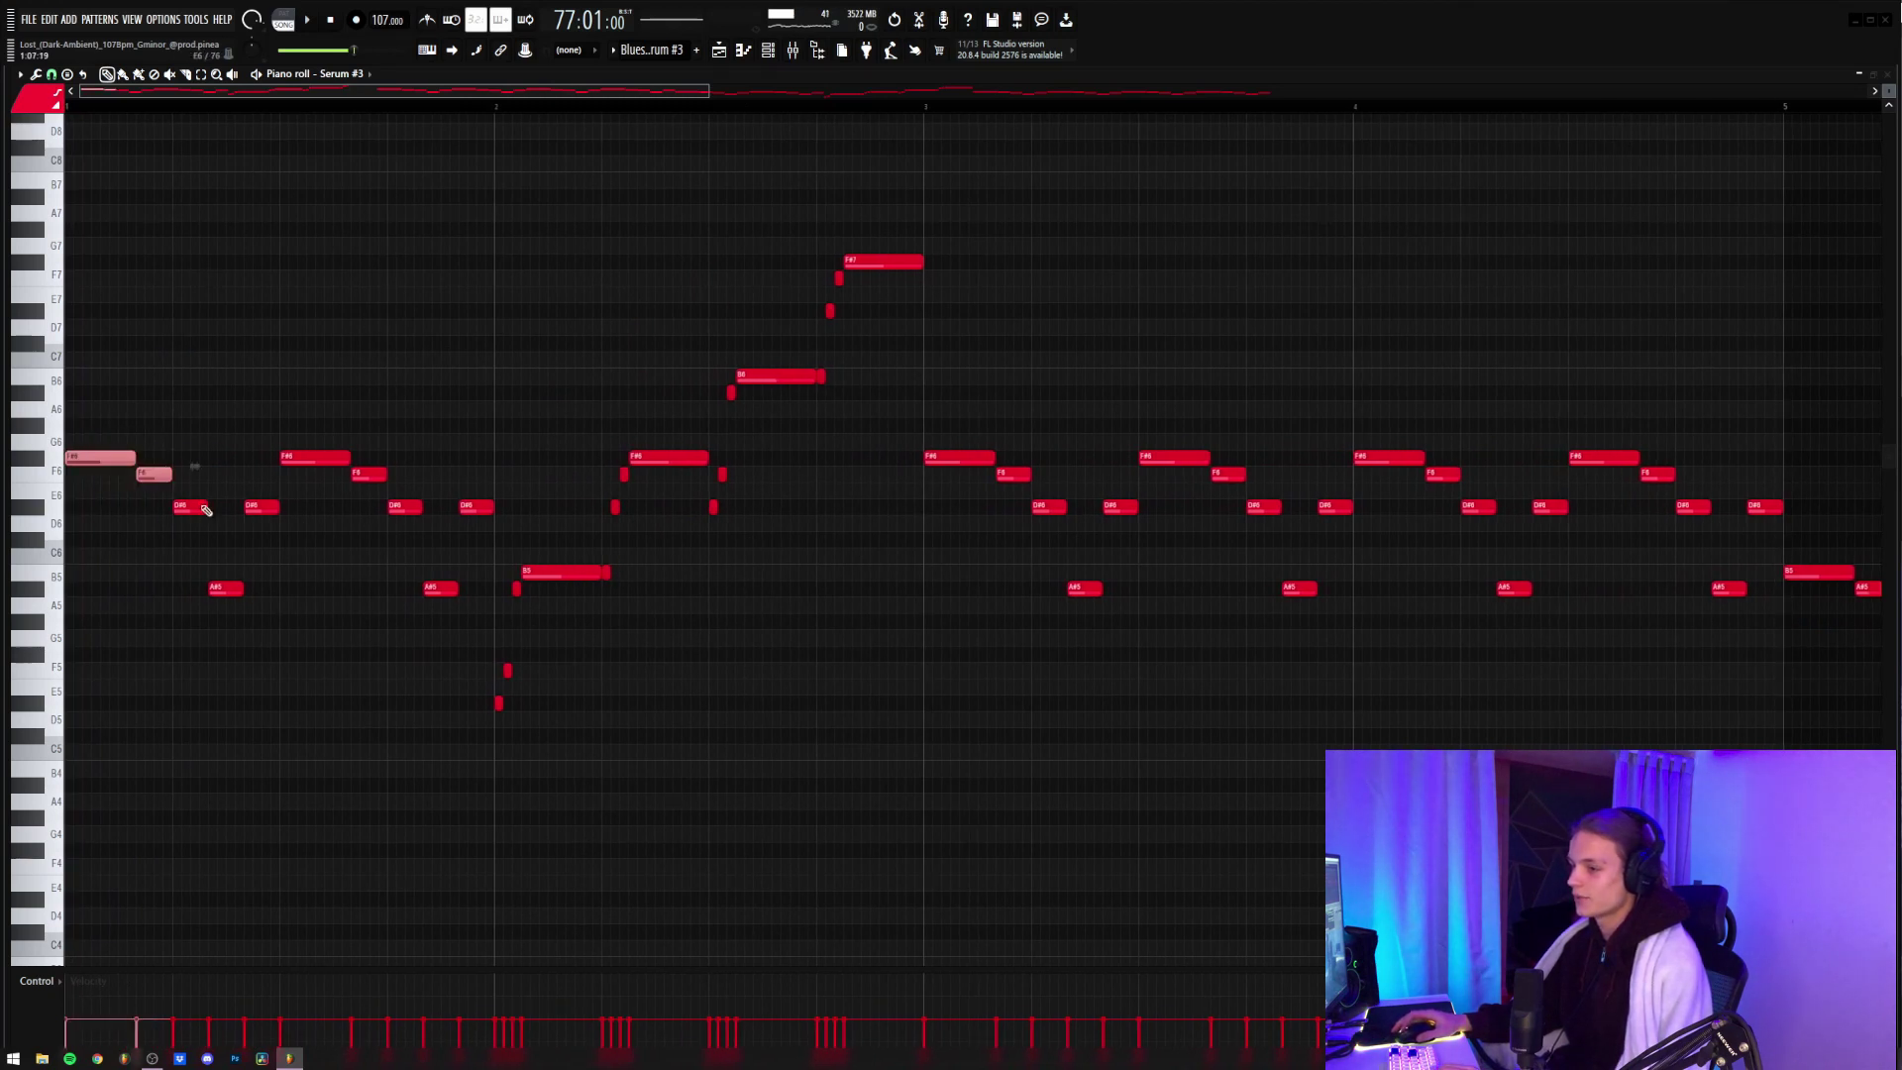
# - Examine the opening note groups and the second half of the Serum #3 melody in the piano roll
pyautogui.moveTo(176, 483); pyautogui.dragTo(315, 618)
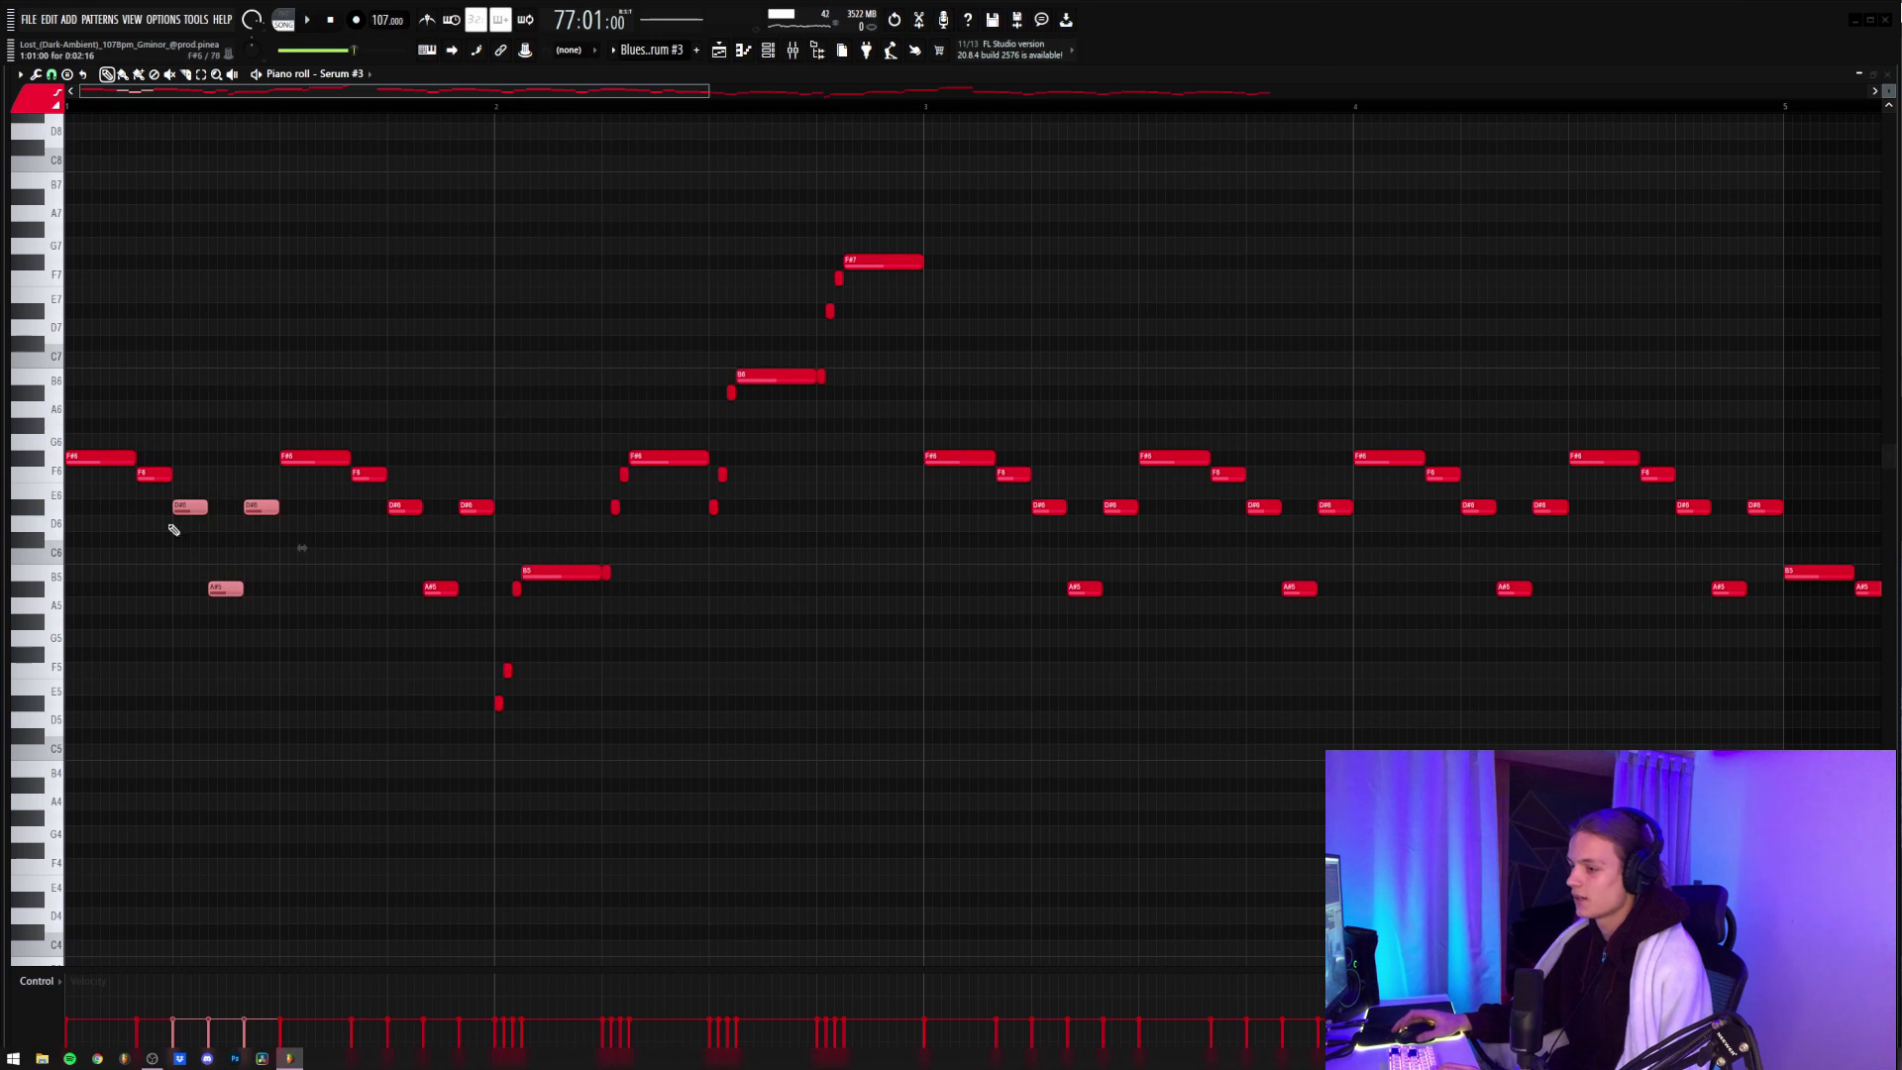
pyautogui.moveTo(793, 451); pyautogui.dragTo(501, 713)
pyautogui.scroll(-3, 805, 116)
pyautogui.scroll(-2, 1346, 552)
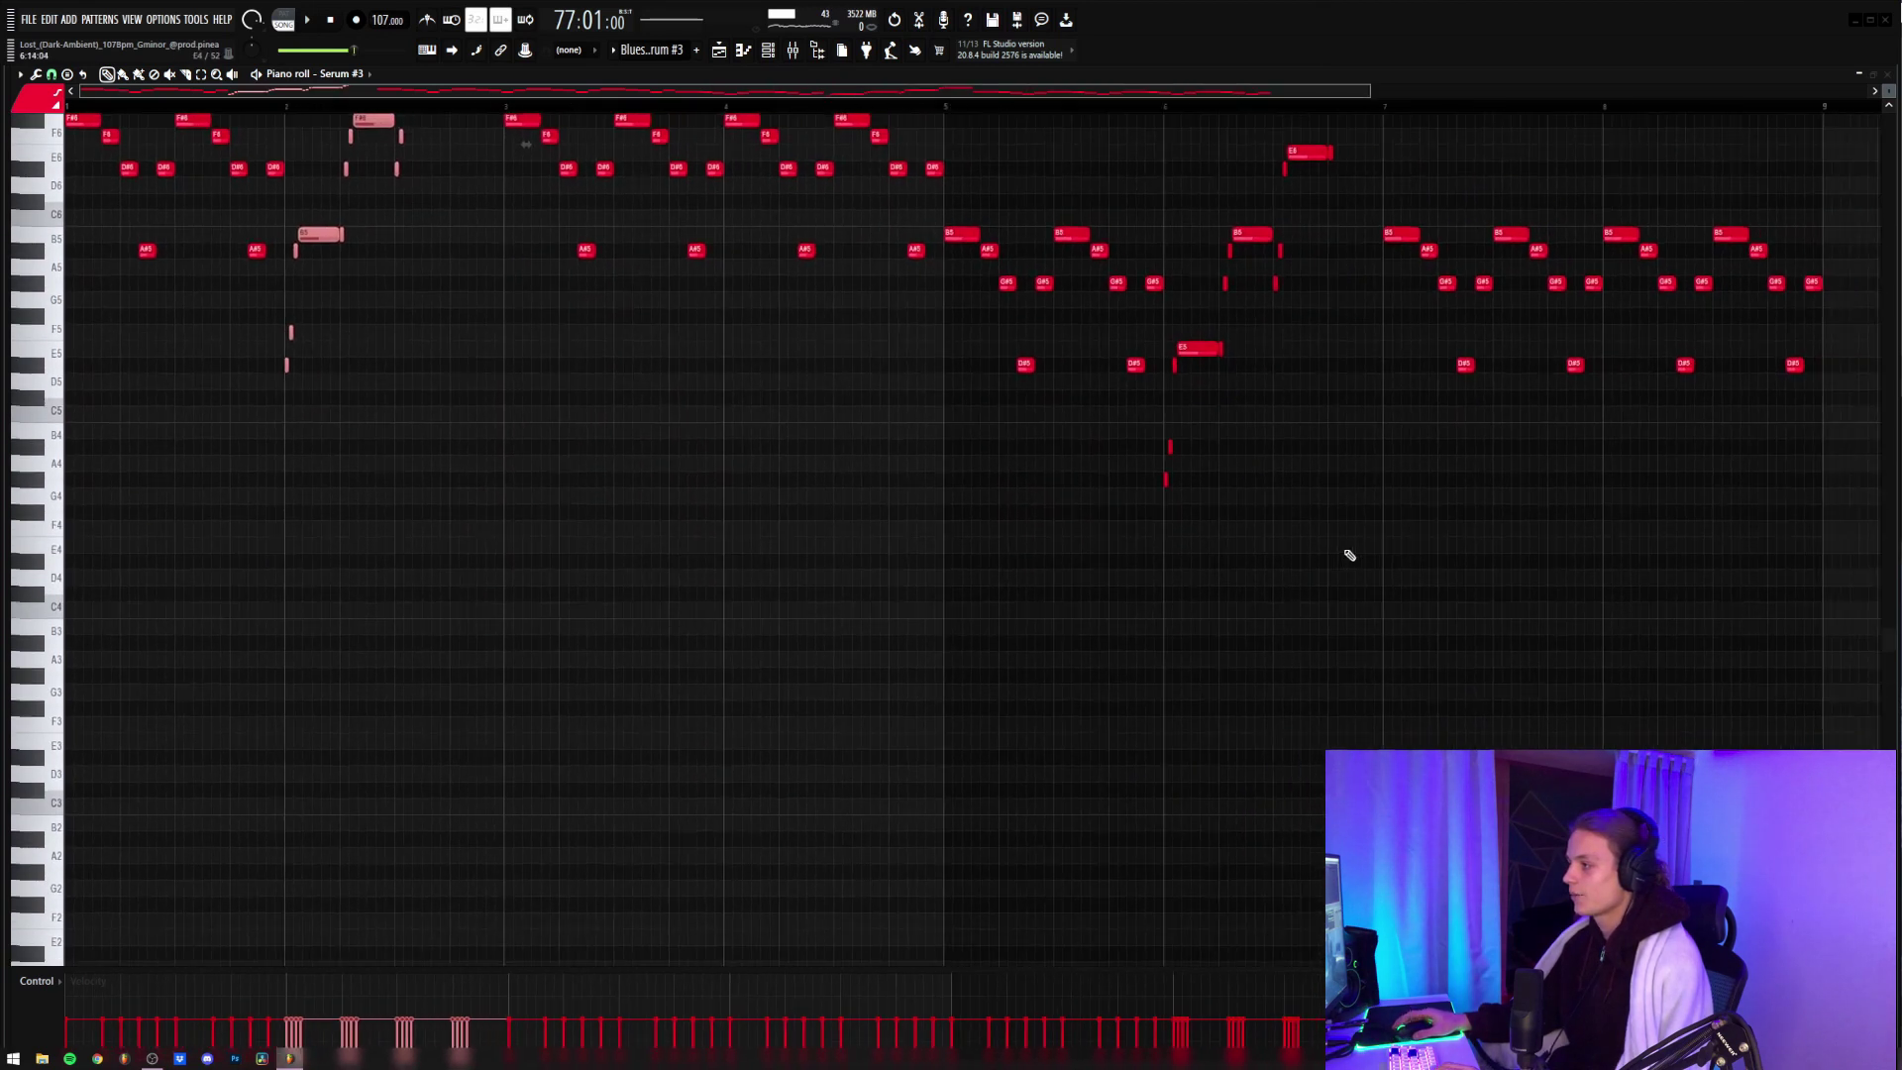
pyautogui.scroll(4, 1562, 264)
pyautogui.moveTo(1713, 206); pyautogui.dragTo(925, 759)
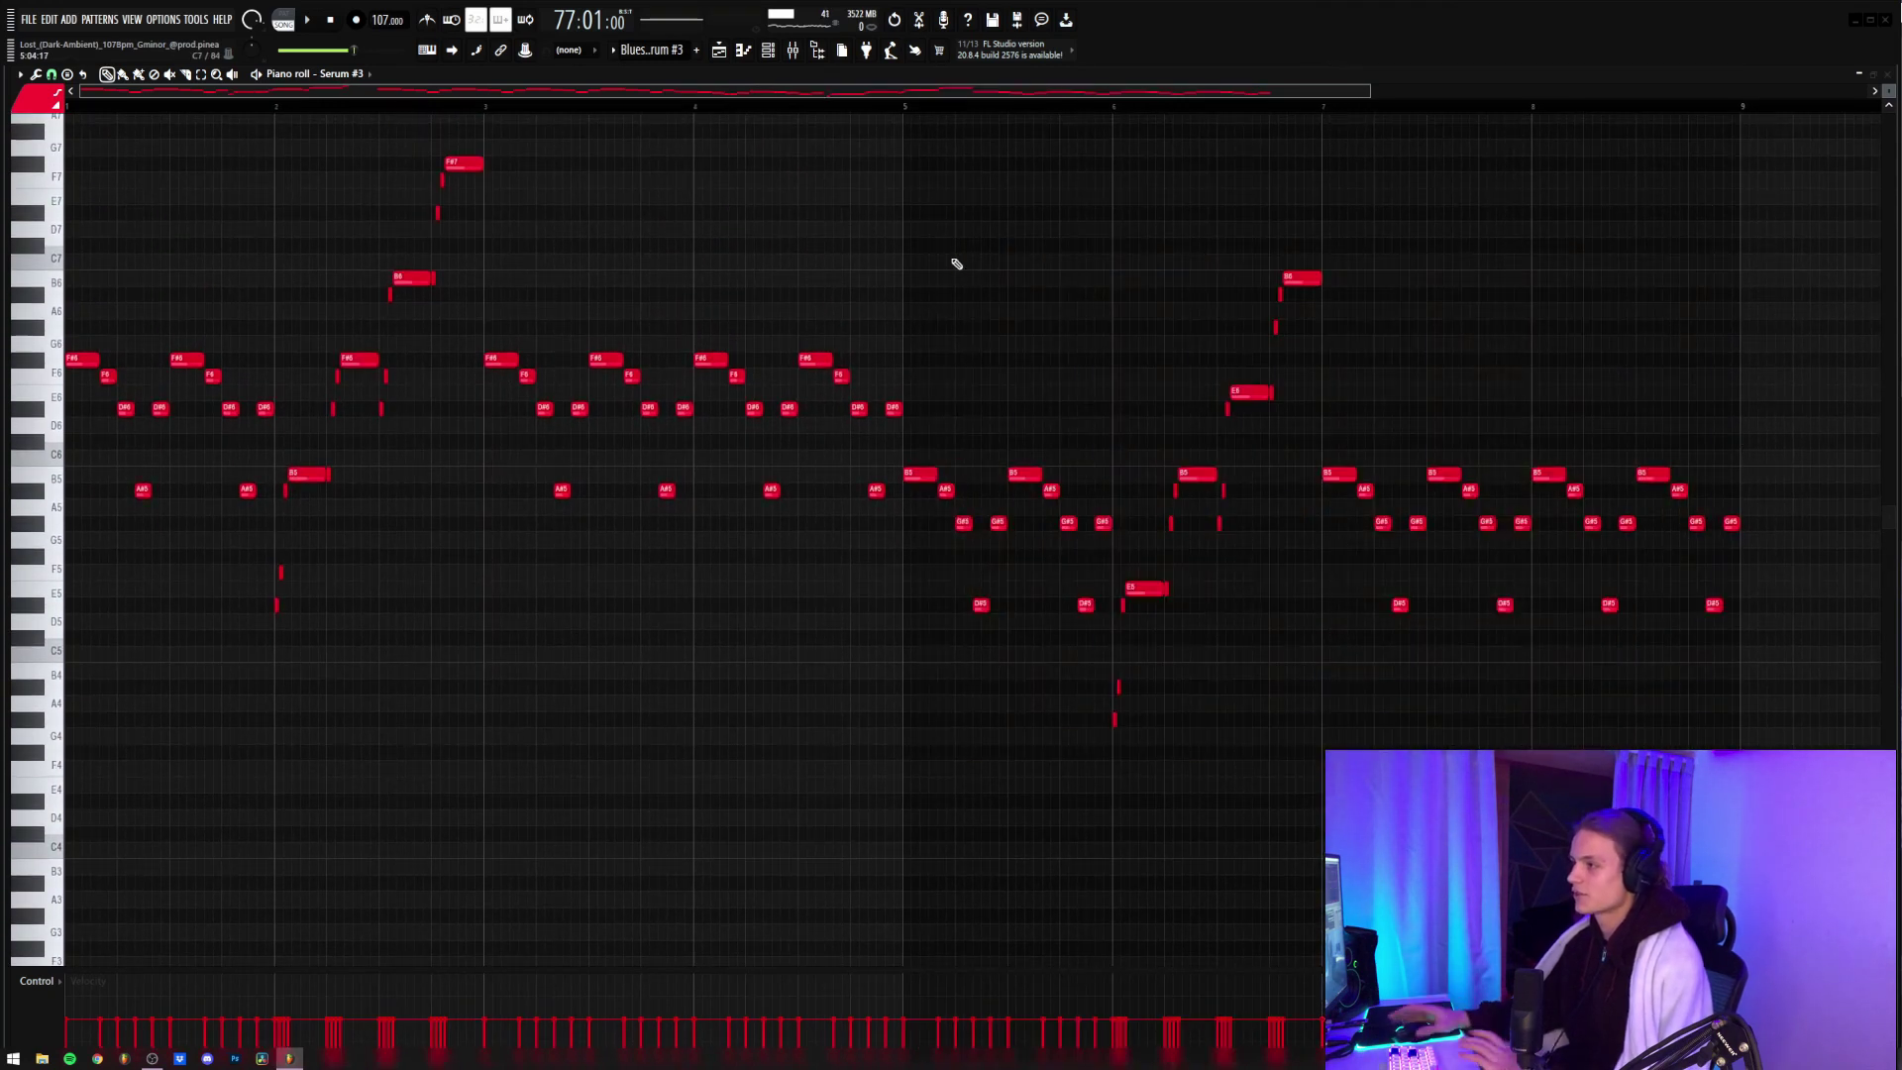
# - Find the DT. Pluck clips in the playlist and view the sample's channel settings
pyautogui.press('F5')
pyautogui.scroll(-2, 1102, 107)
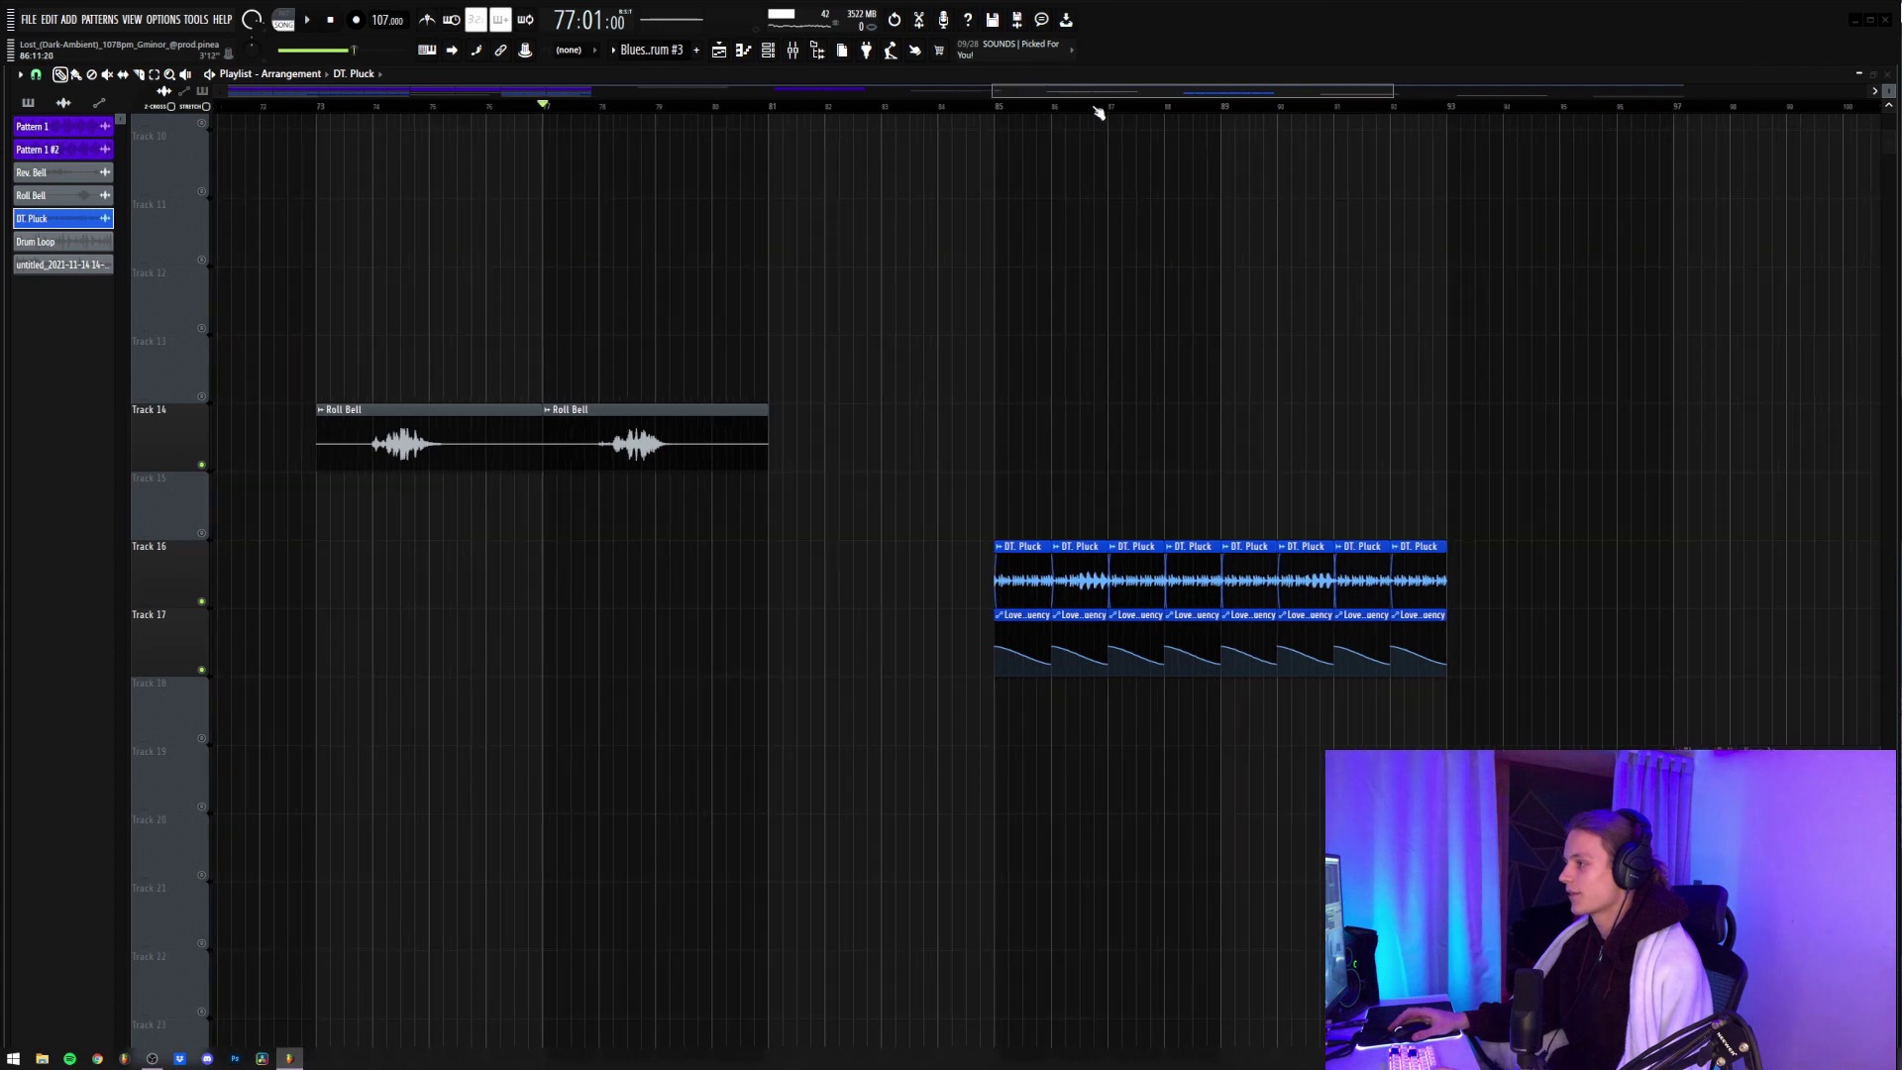
pyautogui.scroll(4, 1098, 109)
pyautogui.moveTo(1127, 93); pyautogui.dragTo(1150, 93)
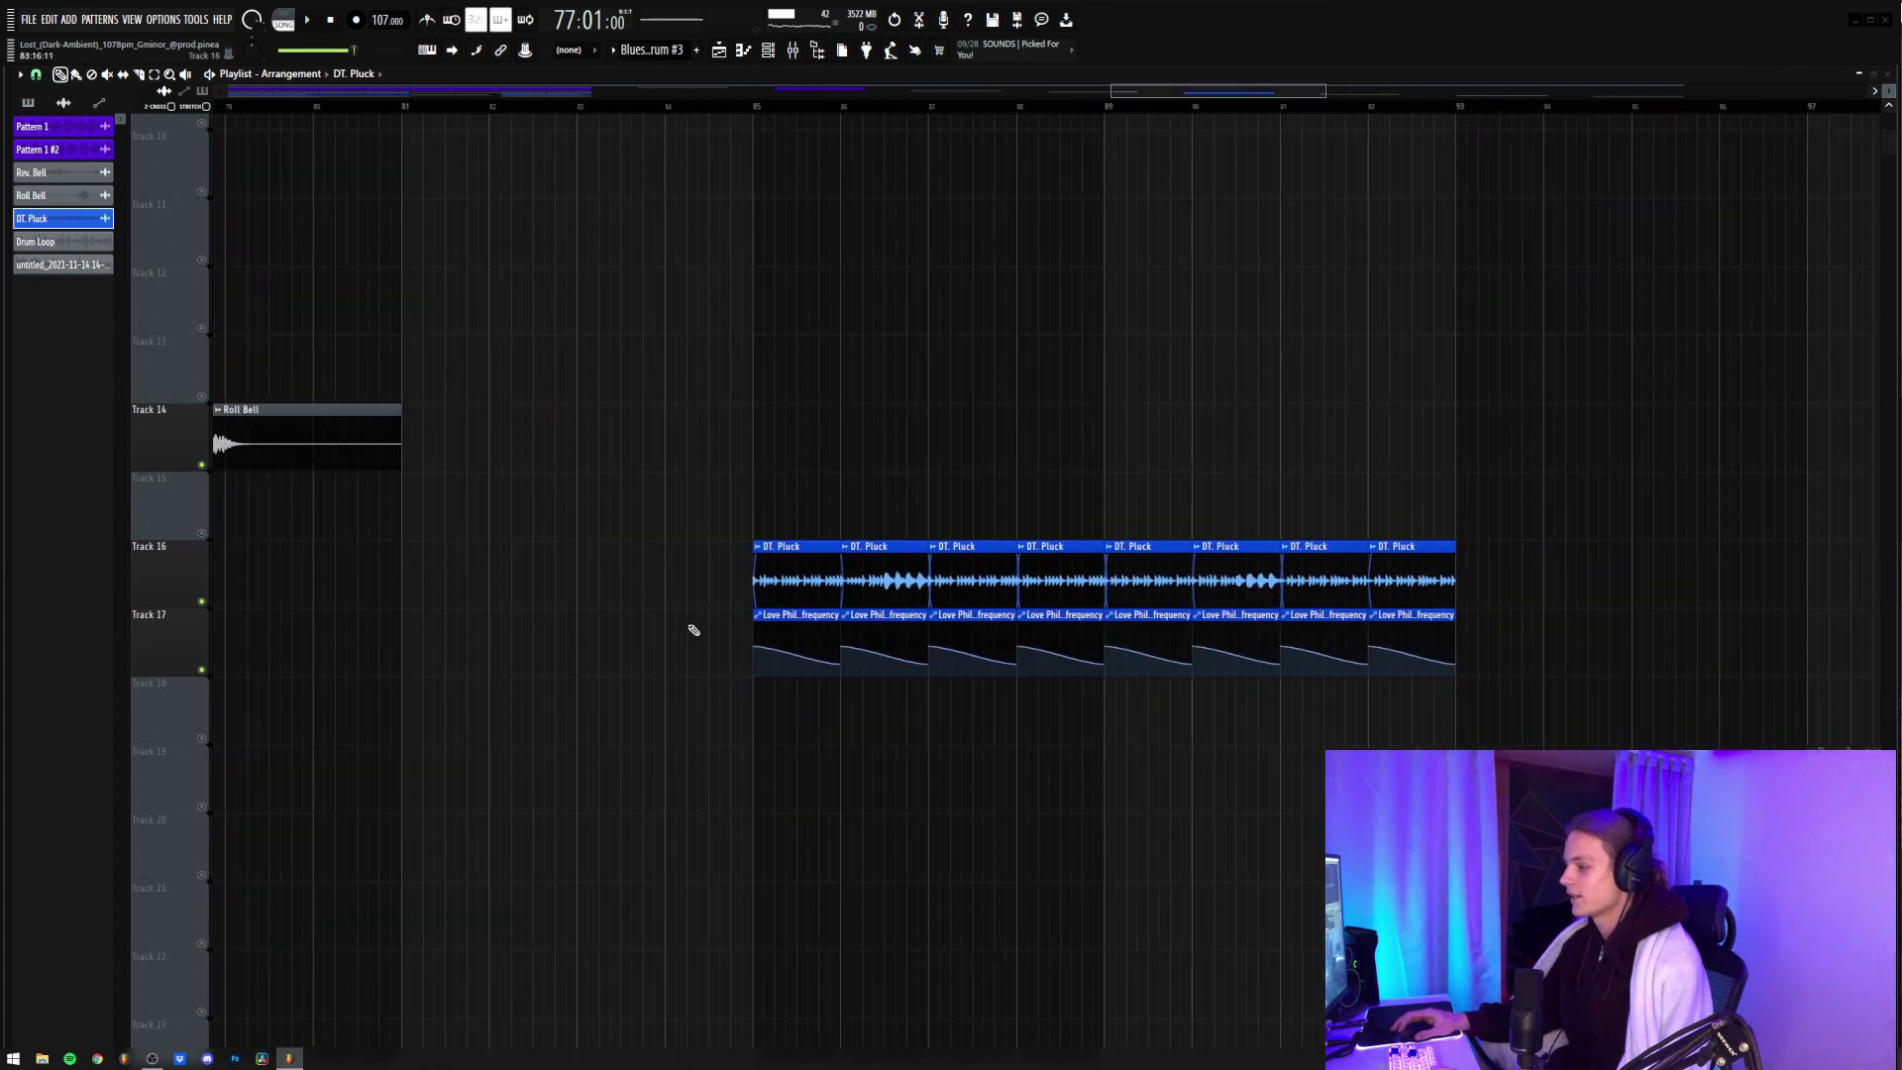
pyautogui.doubleClick(827, 563)
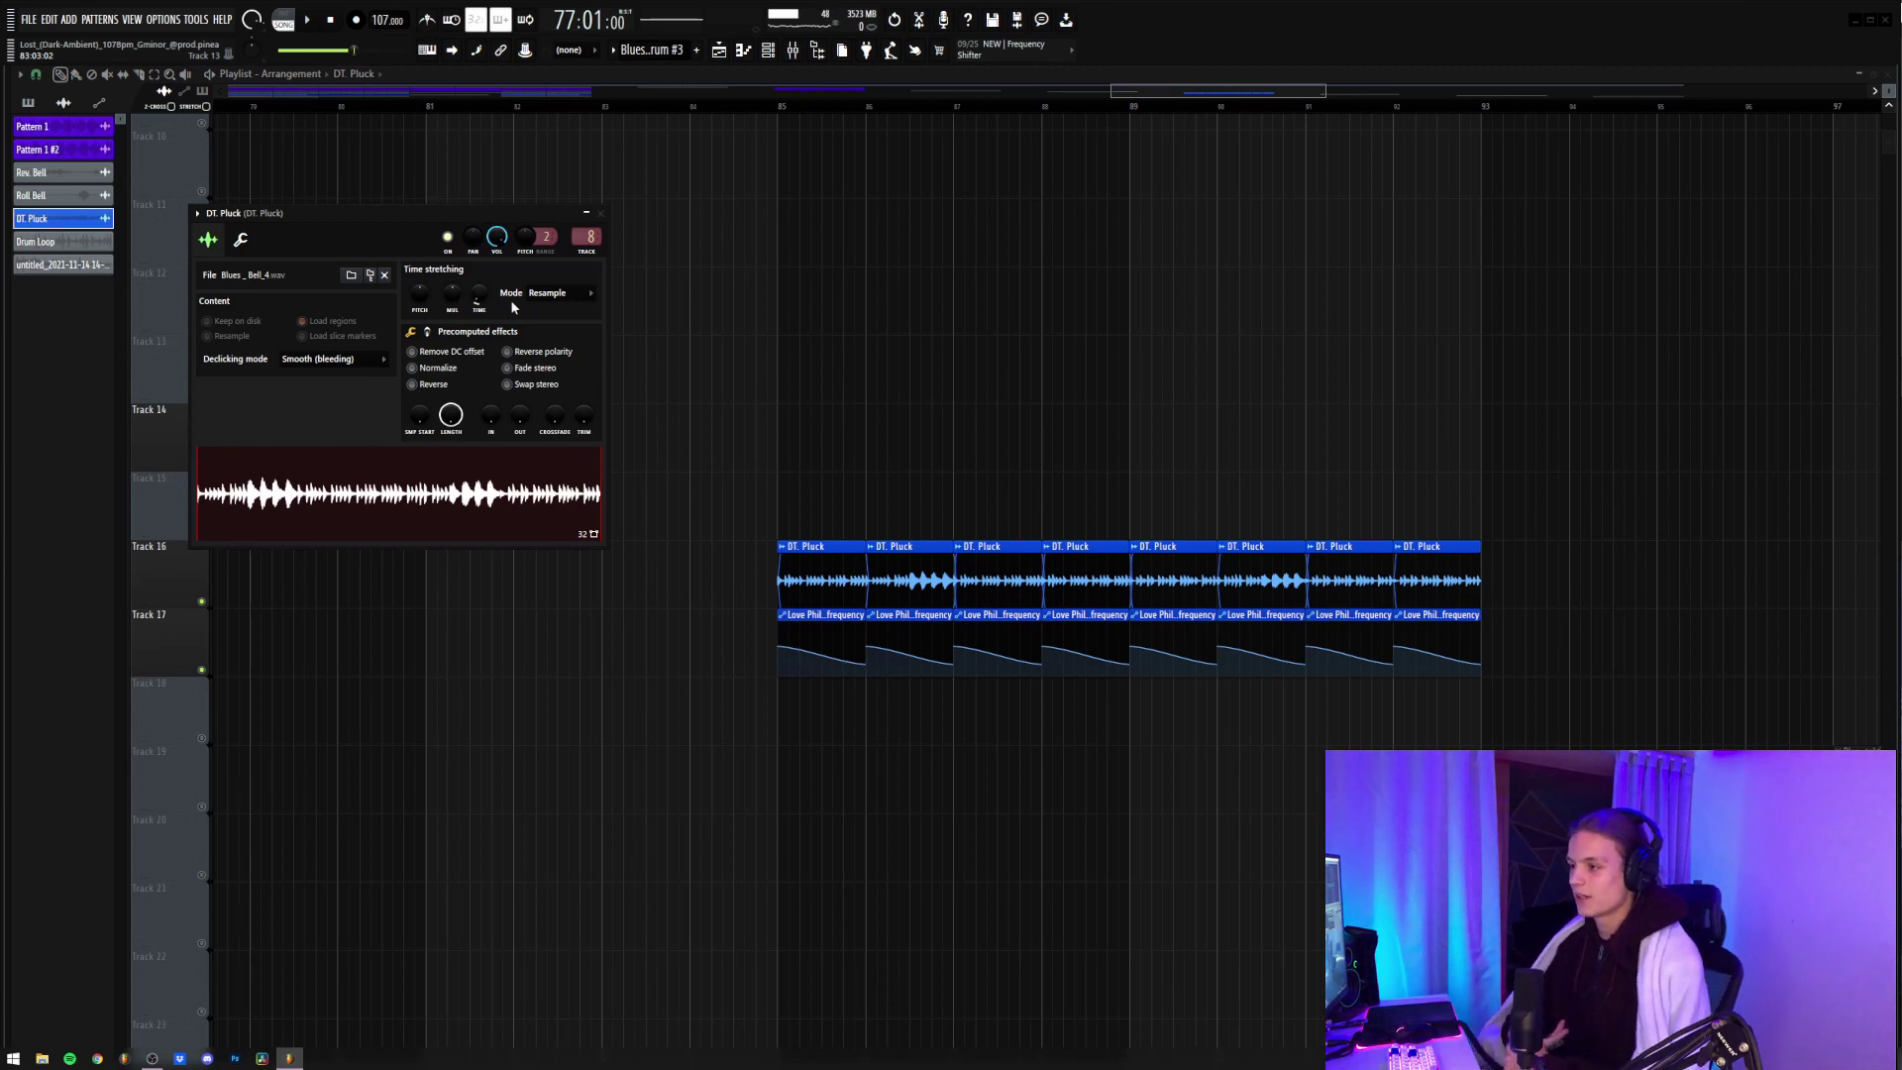
pyautogui.click(600, 213)
# - Inspect the DT. Pluck mixer effects: Magic Switch, HalfTime, ShaperBox2, Fruity Love Philter, Gross Beat and Fruity parametric EQ 2
pyautogui.click(769, 49)
pyautogui.click(793, 49)
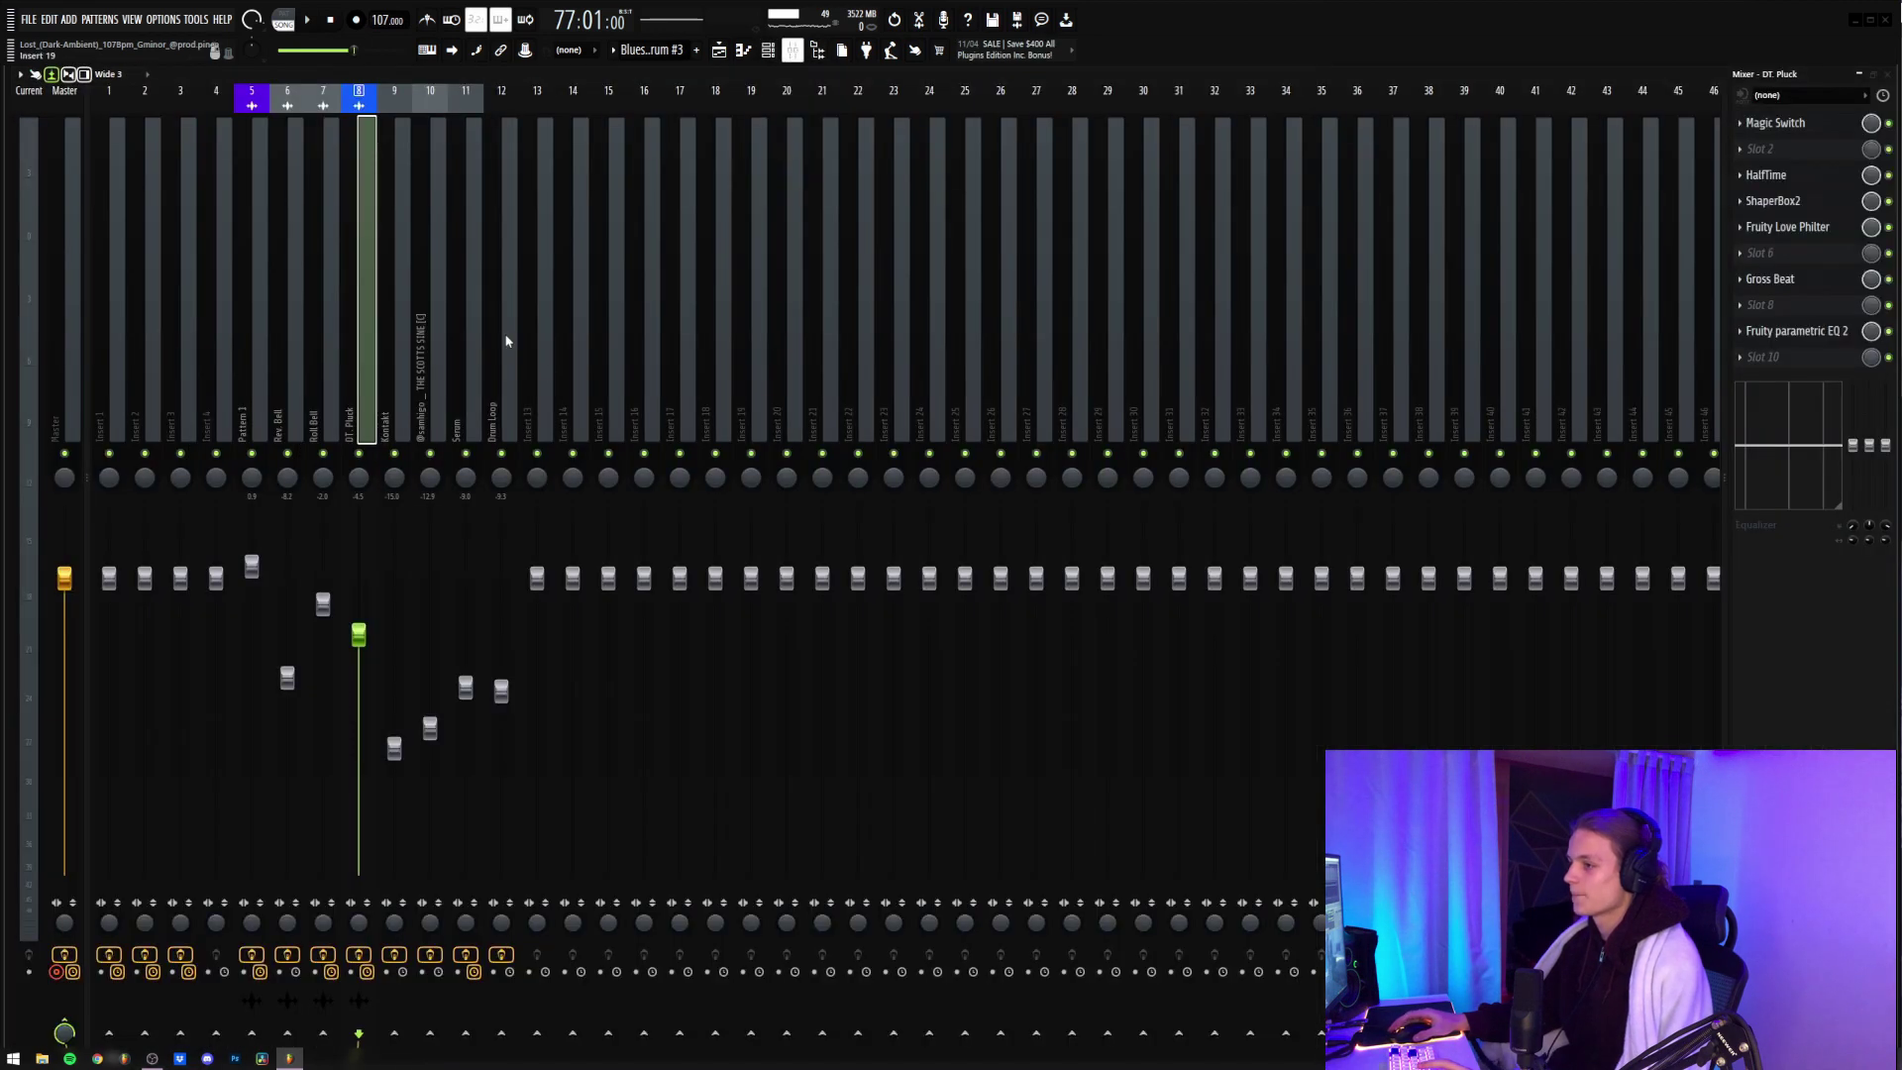
pyautogui.click(1807, 128)
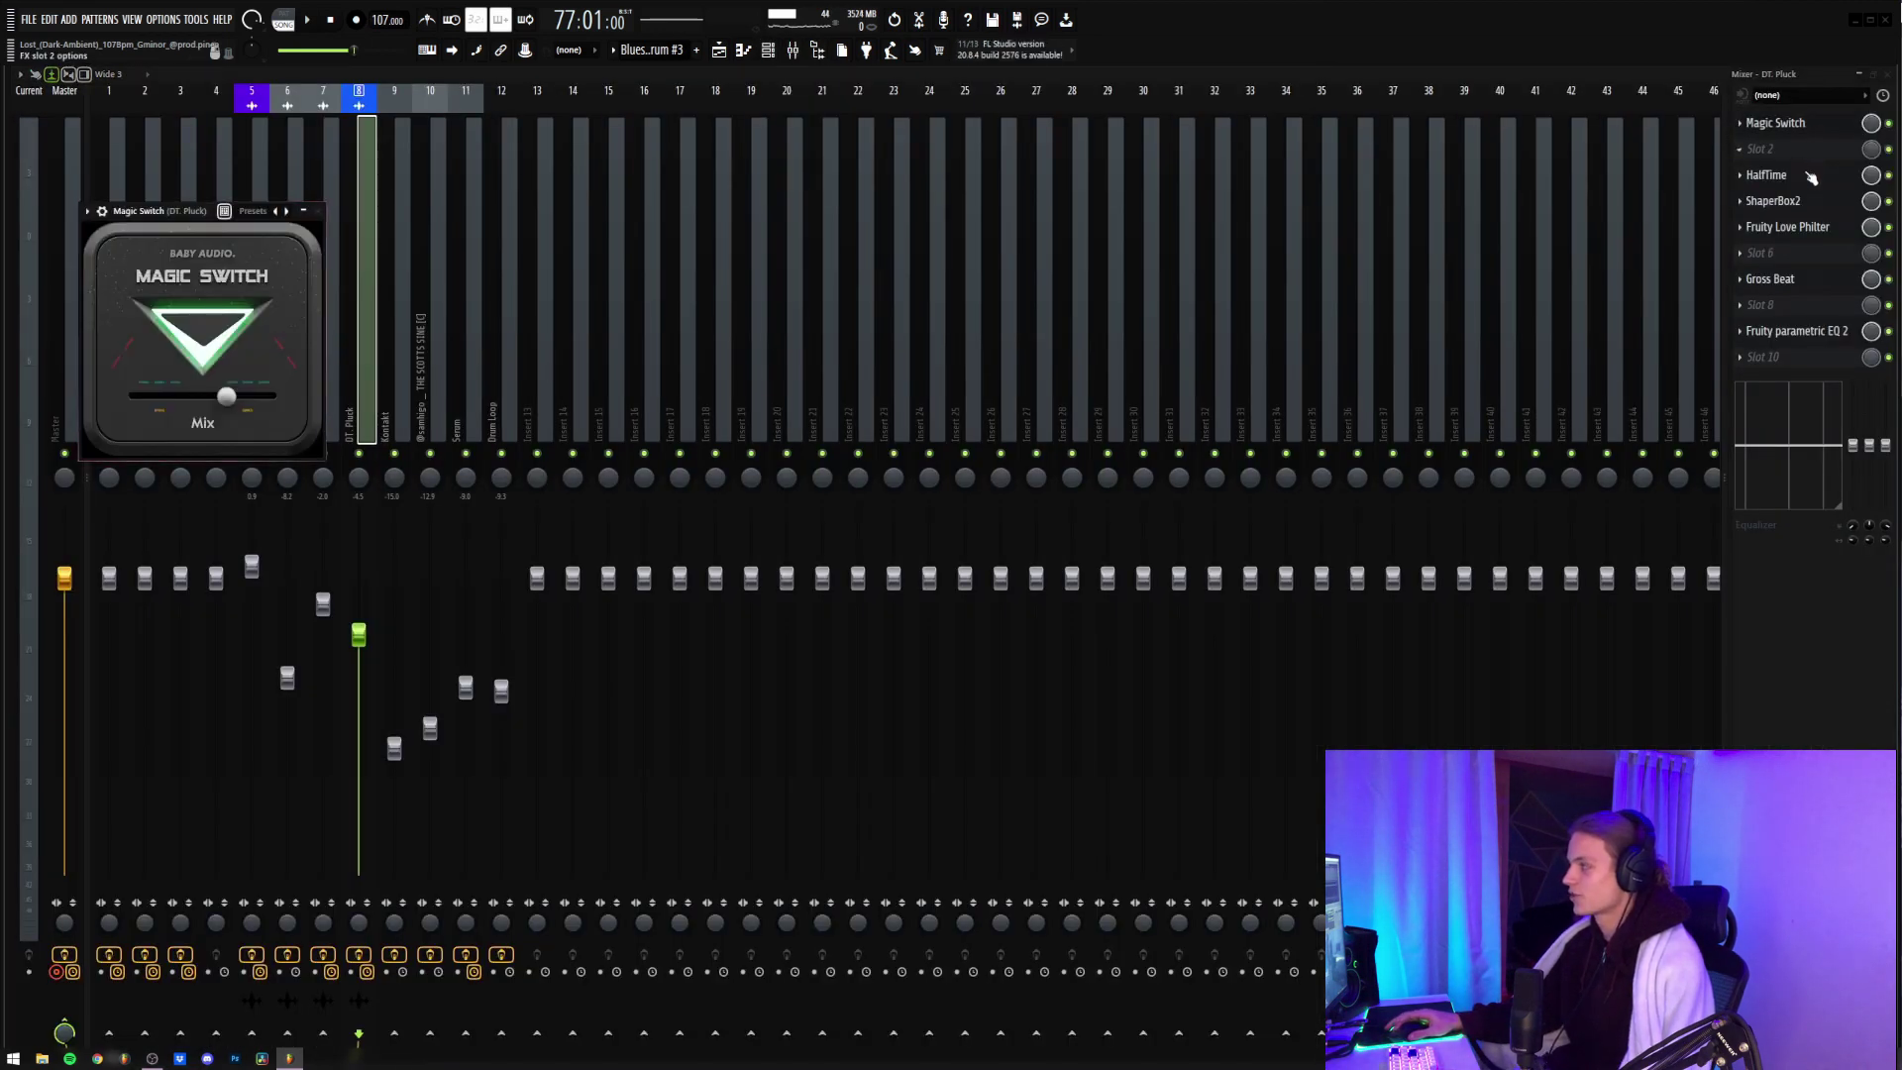
pyautogui.click(1807, 176)
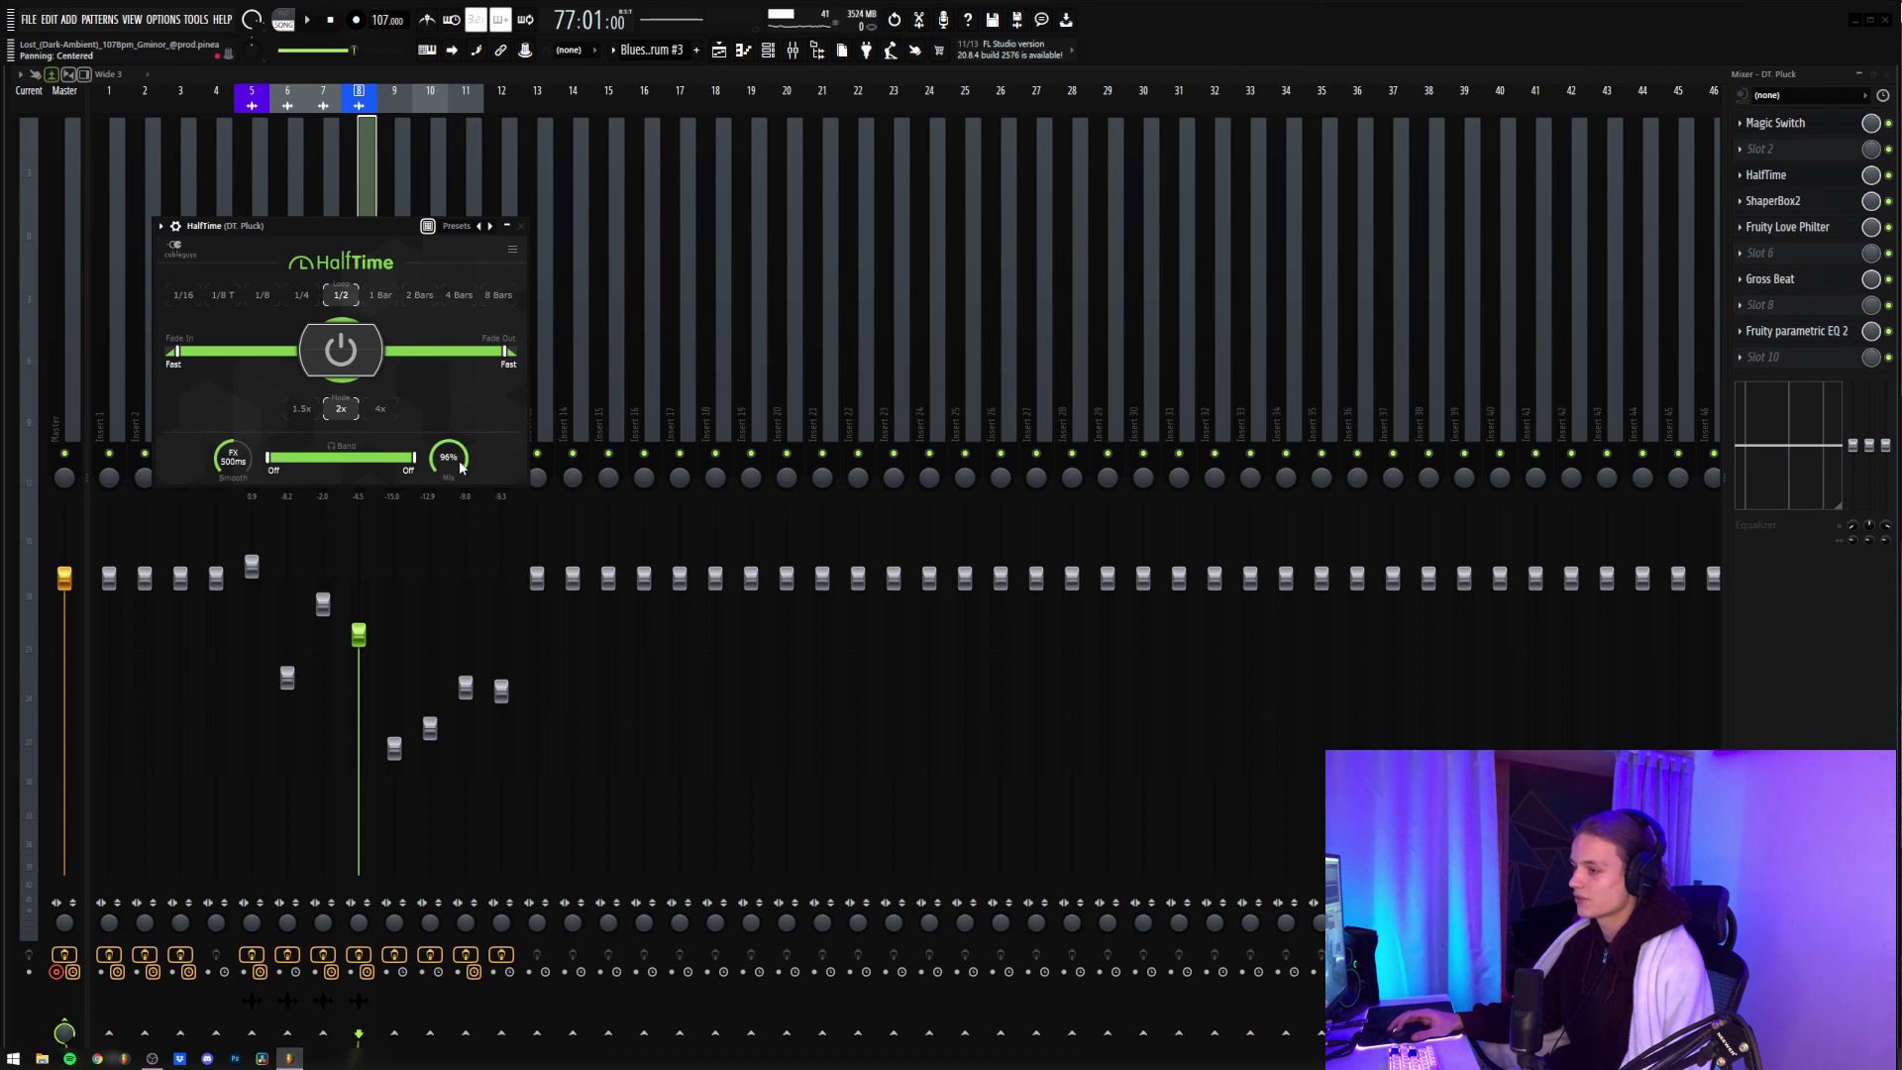
pyautogui.click(523, 227)
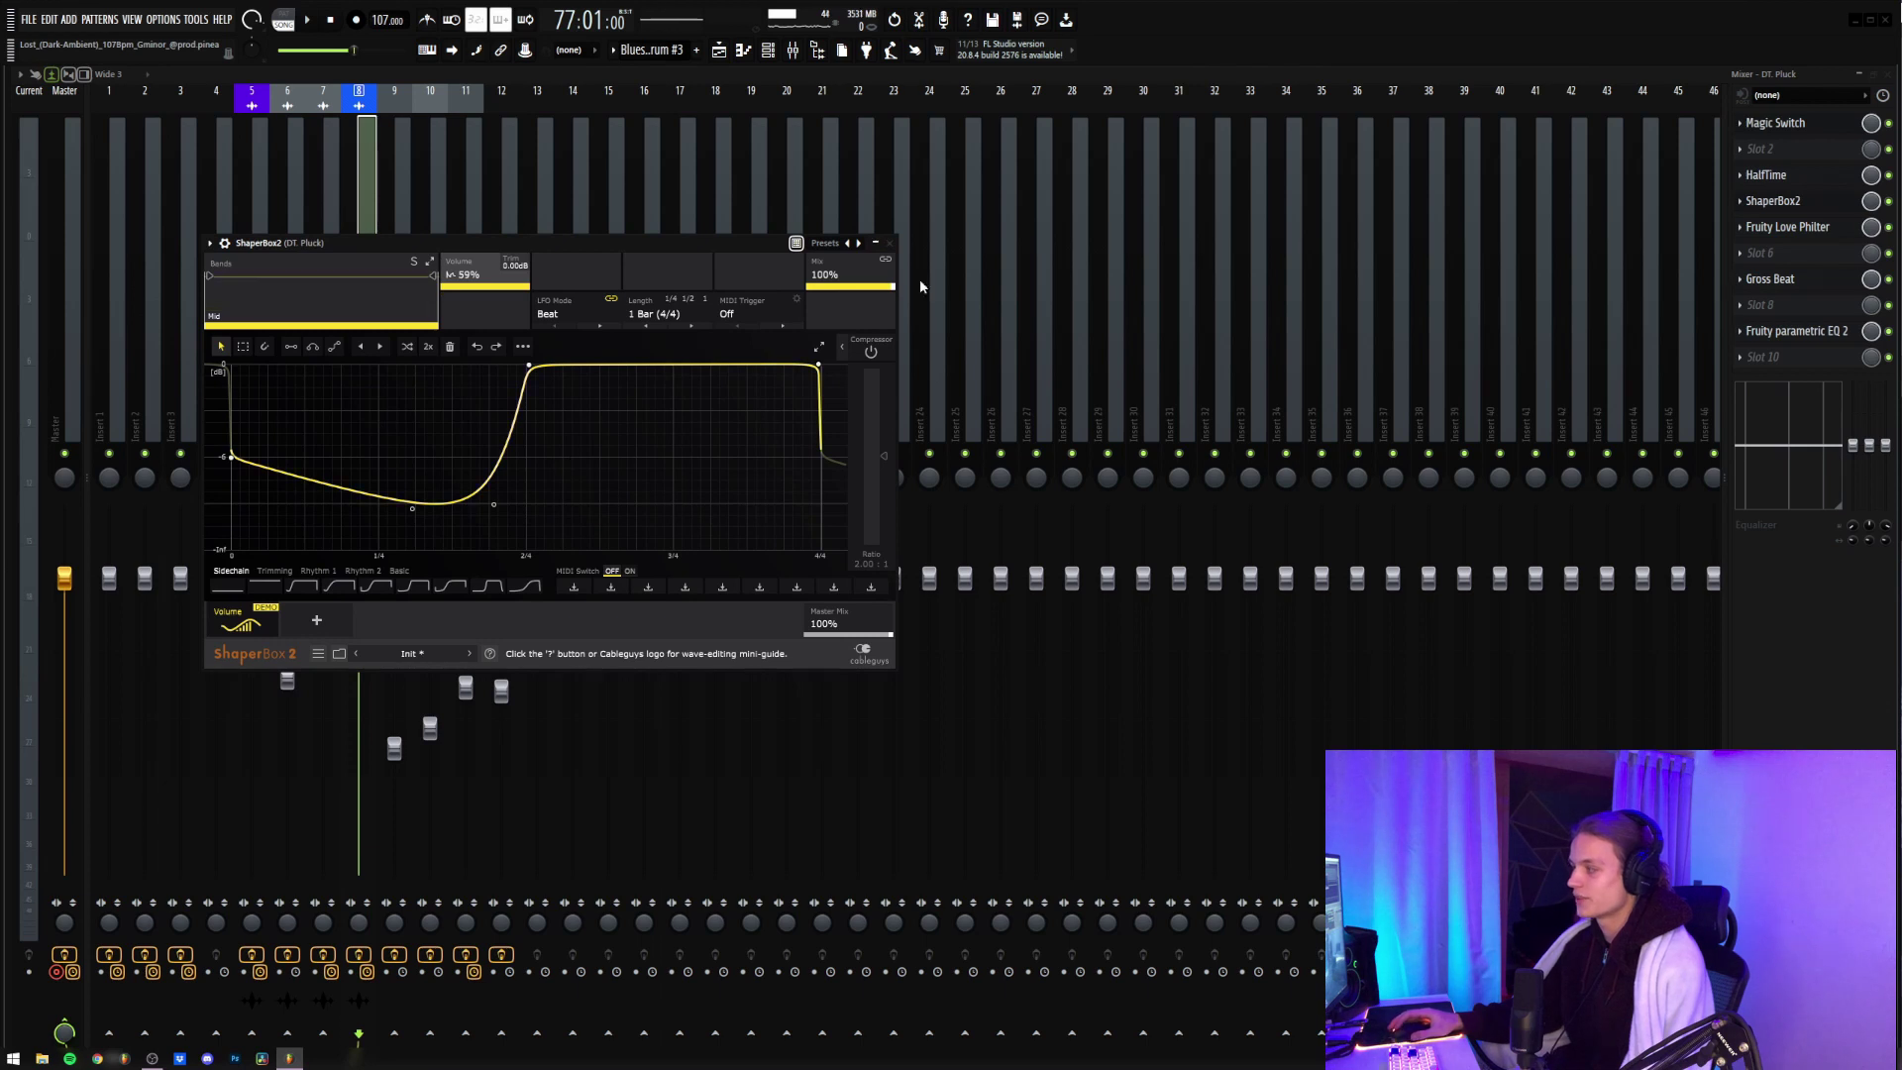
pyautogui.click(1741, 229)
pyautogui.moveTo(329, 232); pyautogui.dragTo(378, 231)
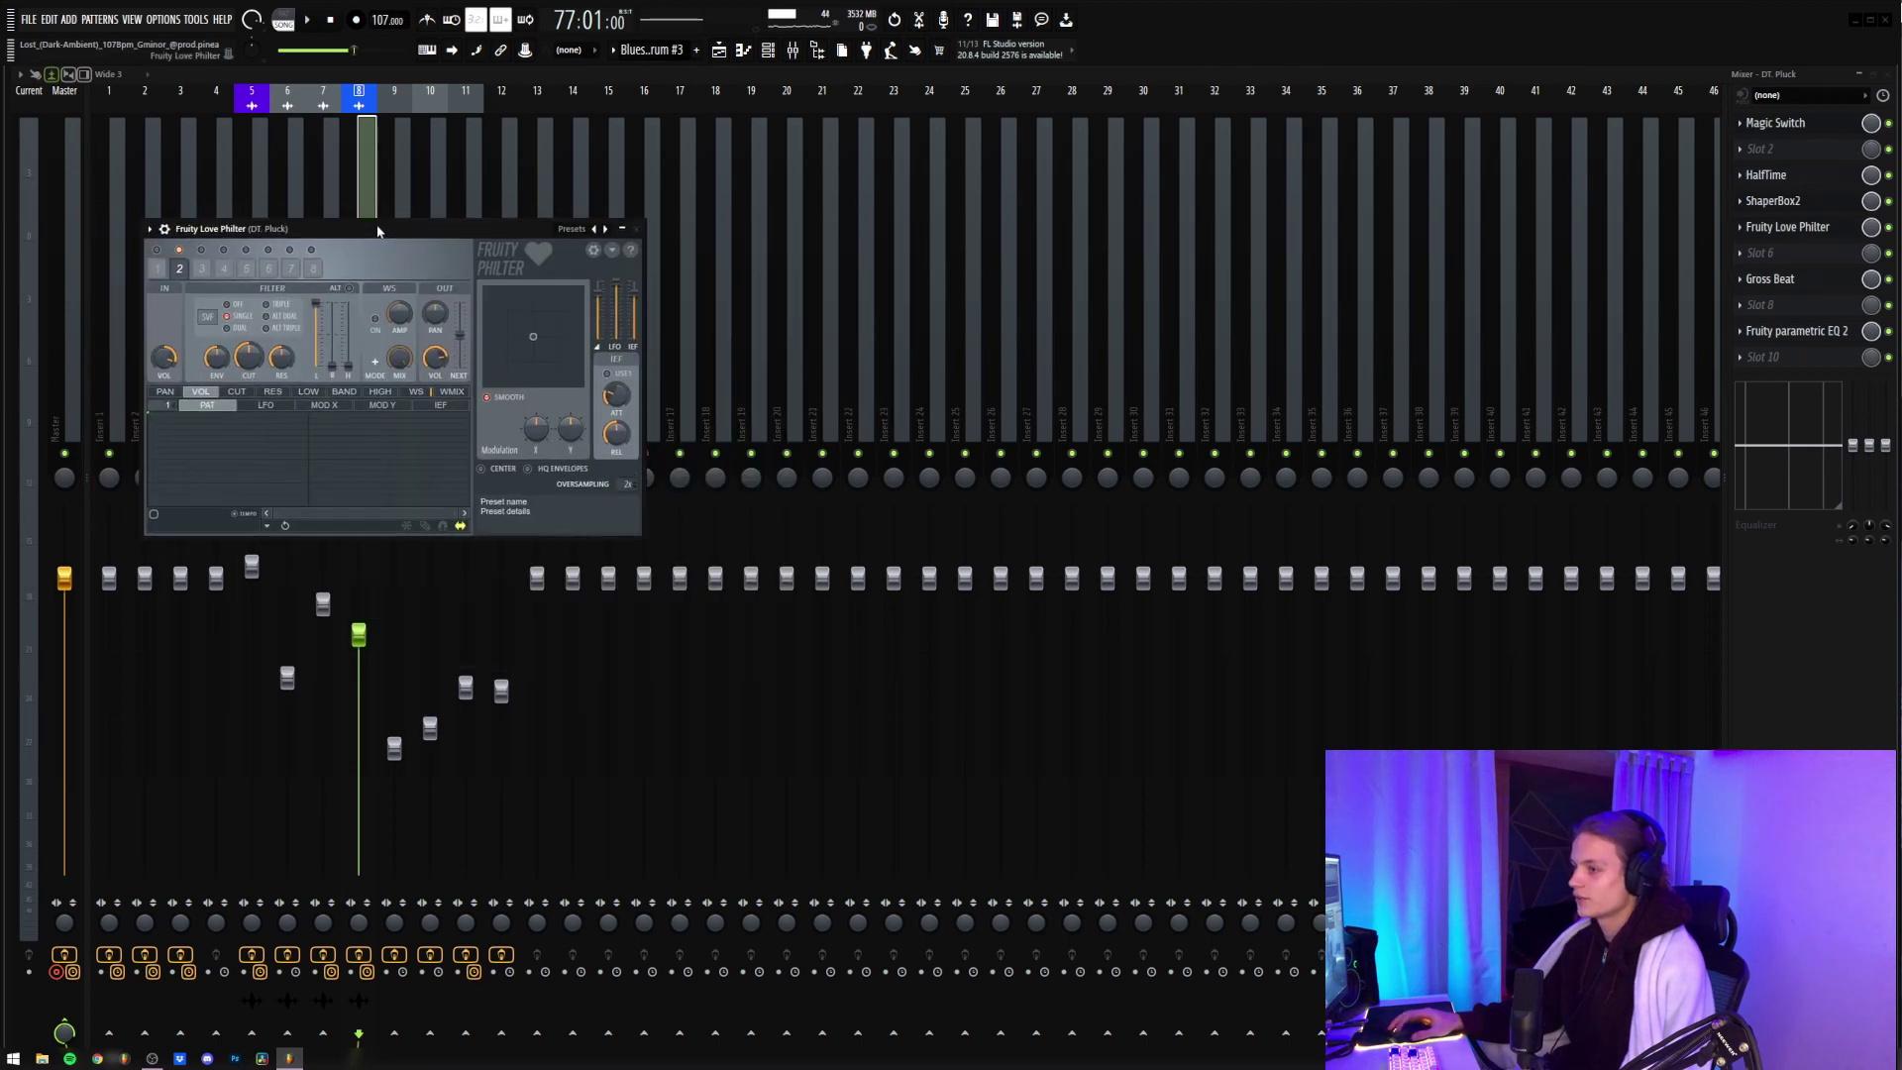
pyautogui.click(1815, 285)
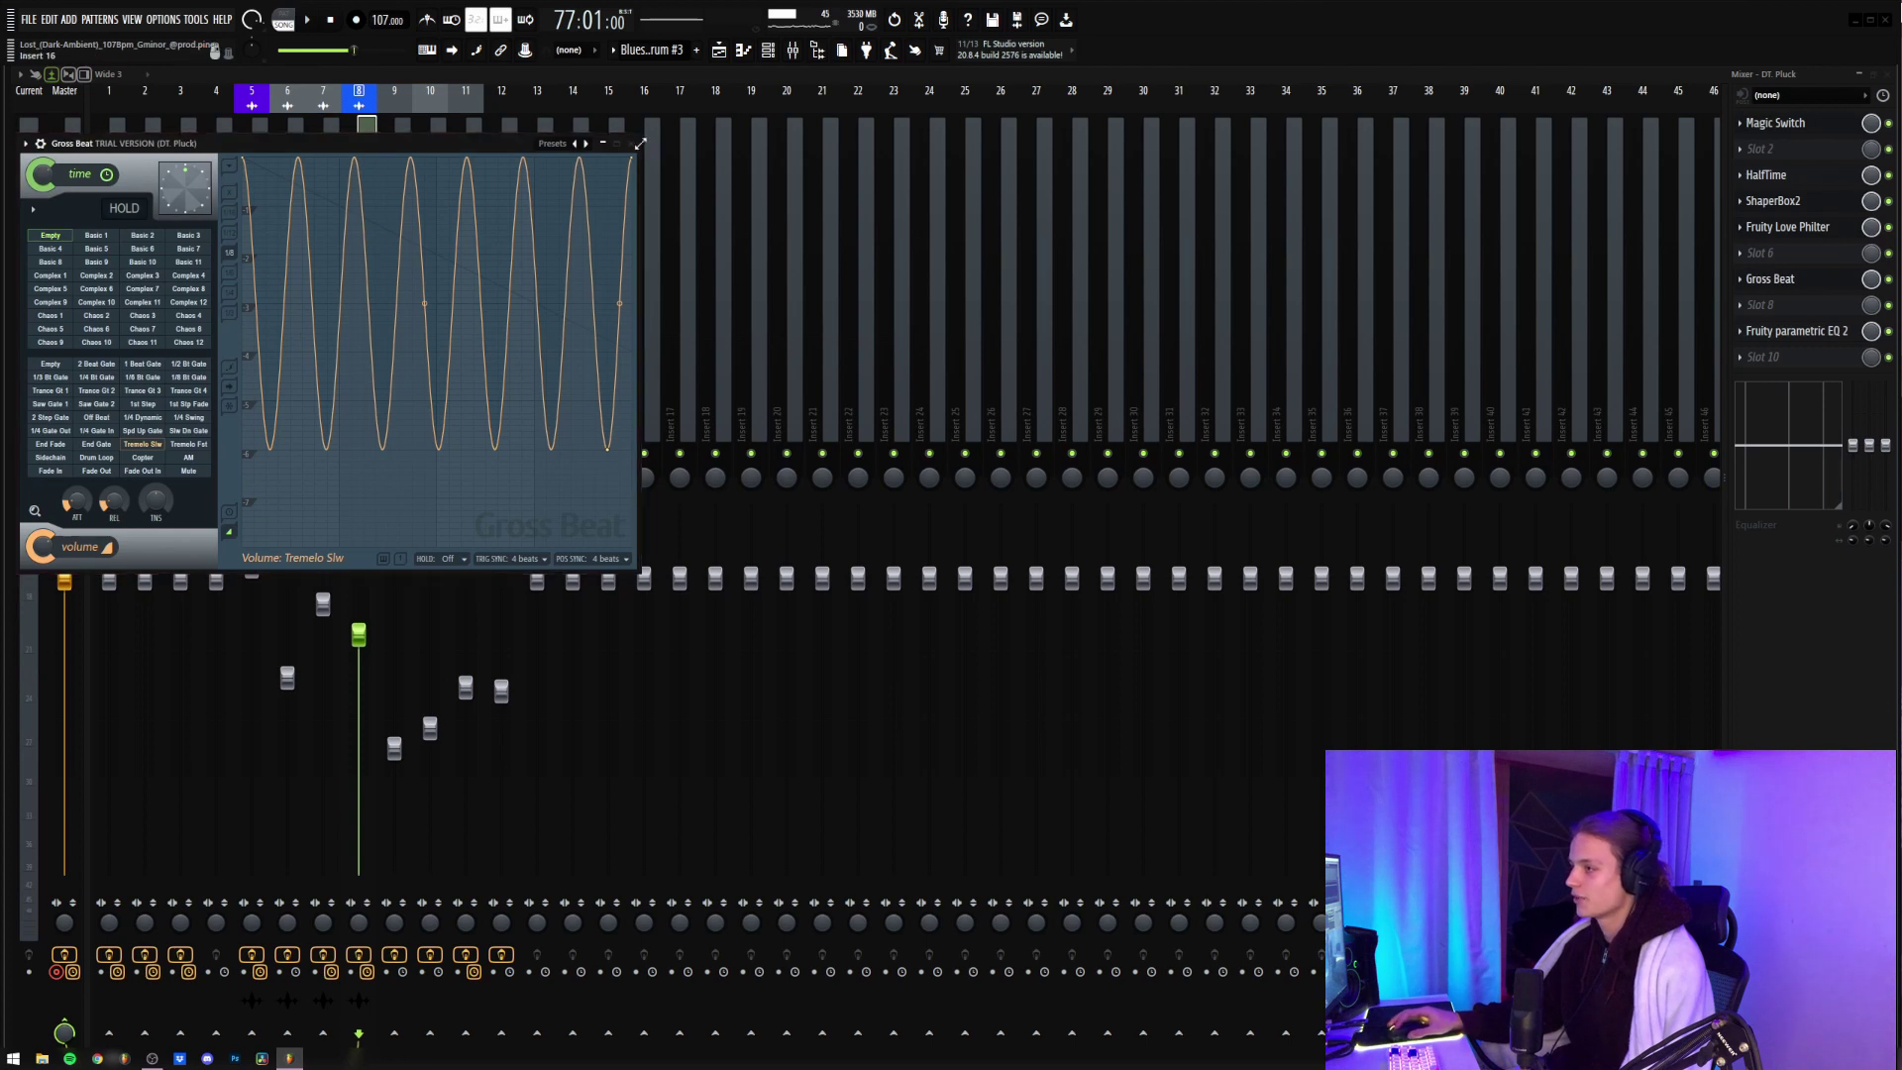
pyautogui.click(640, 144)
pyautogui.click(1806, 335)
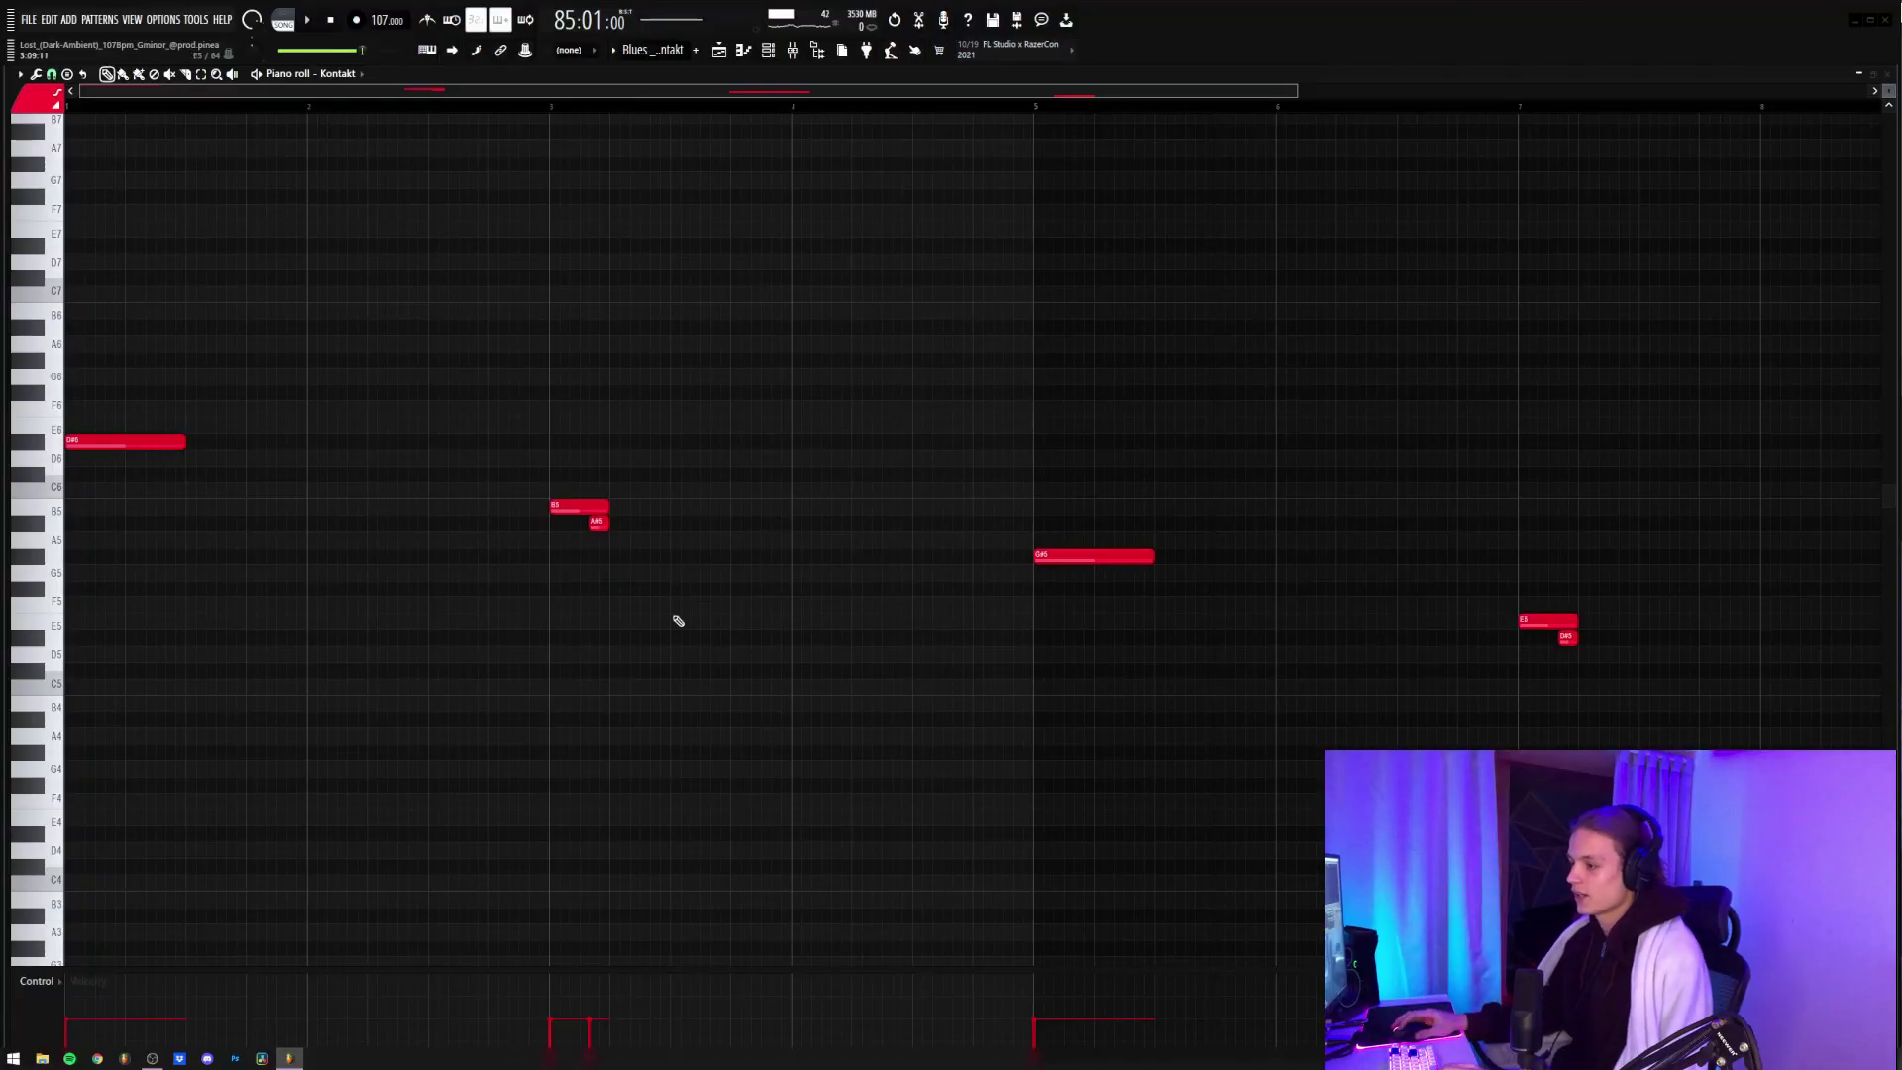
# - Examine the Kontakt melody notes and inspect the Ambience reverb and both parametric EQs on its mixer insert
pyautogui.moveTo(591, 528); pyautogui.dragTo(604, 467)
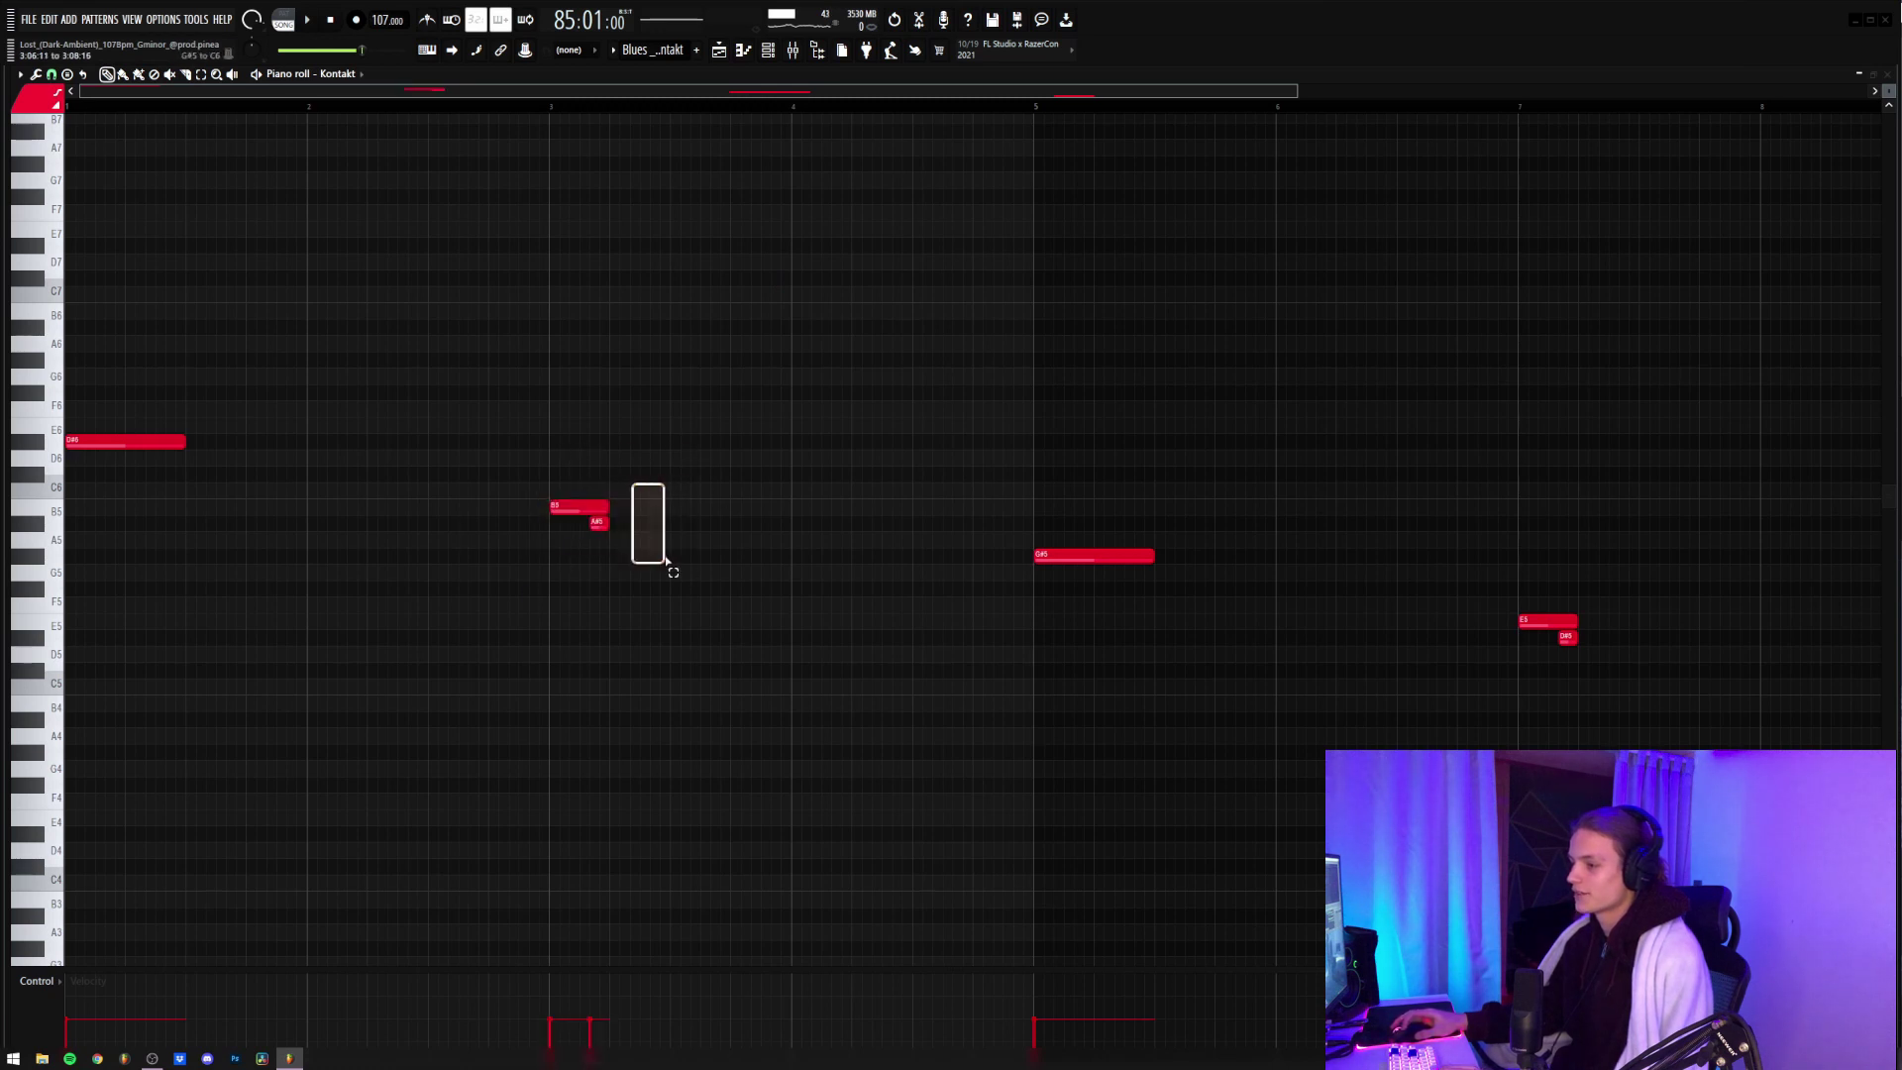
pyautogui.moveTo(1113, 533); pyautogui.dragTo(1115, 577)
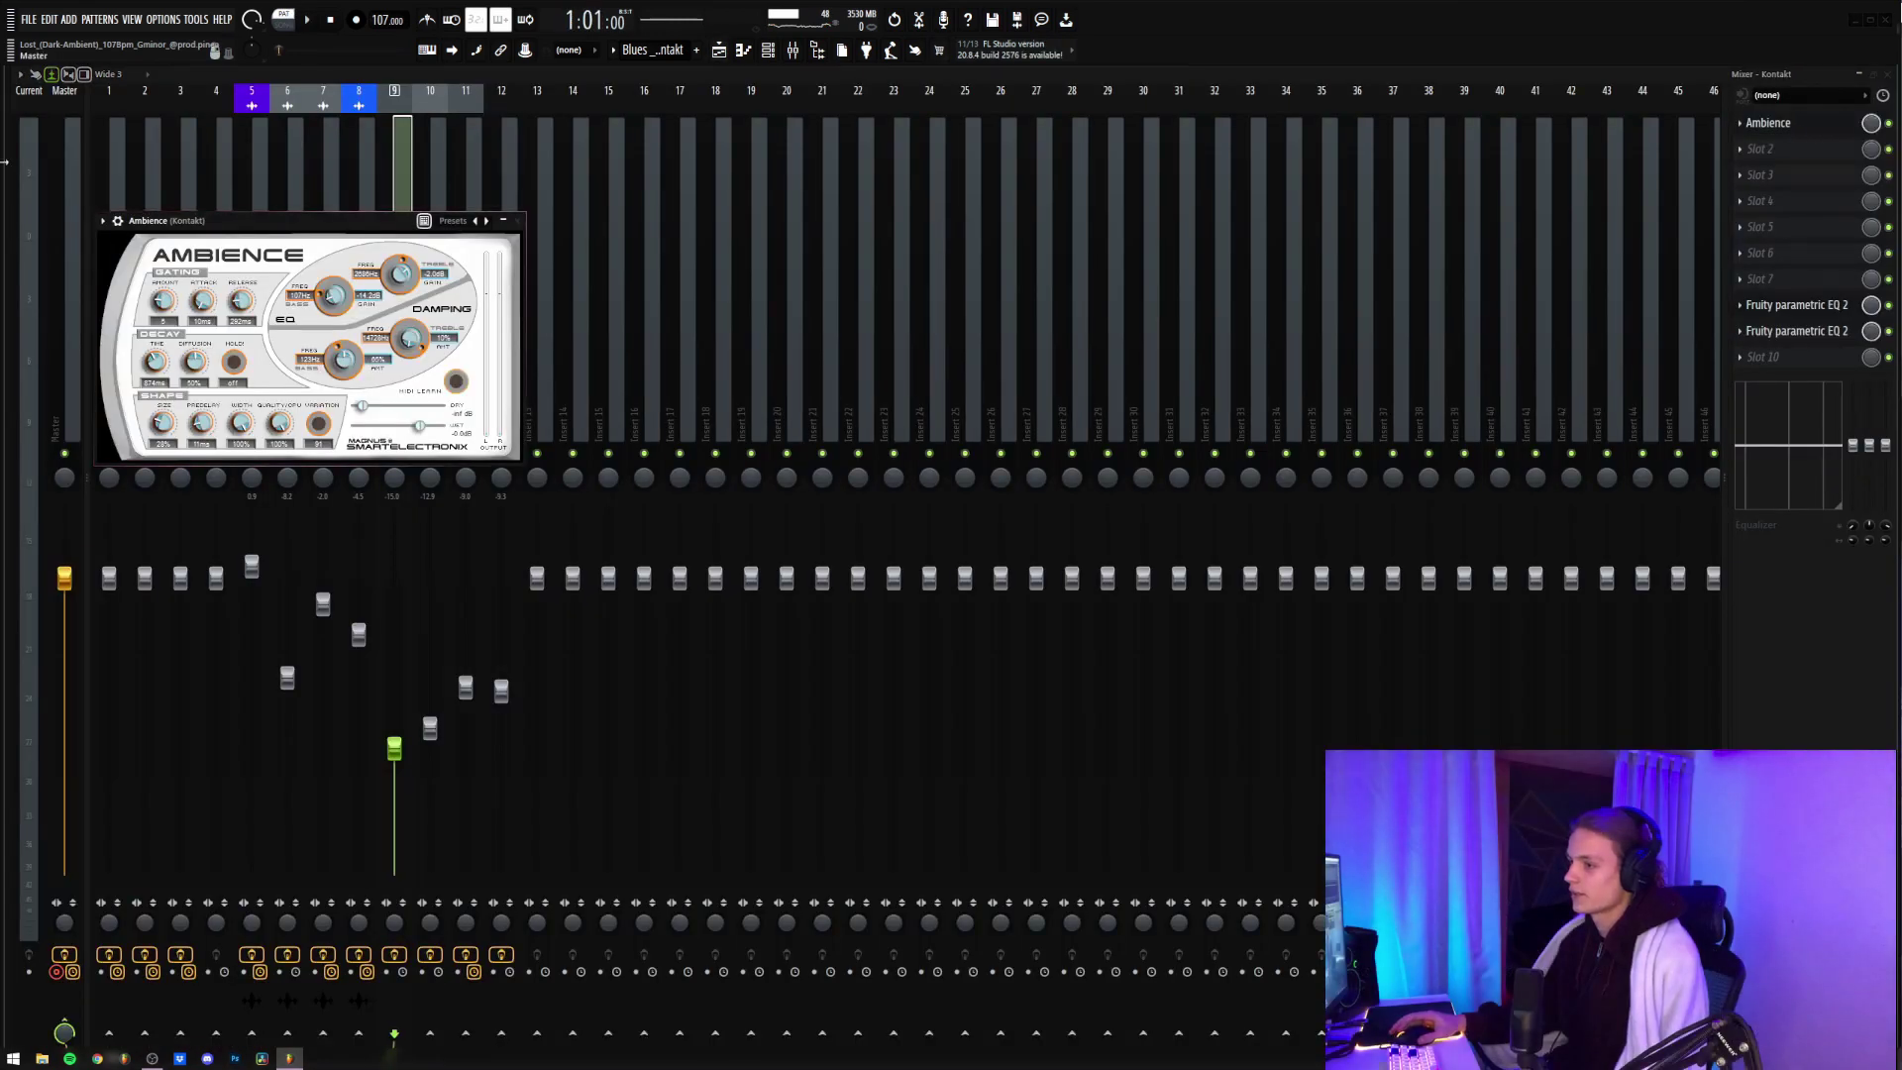
pyautogui.moveTo(309, 228); pyautogui.dragTo(357, 230)
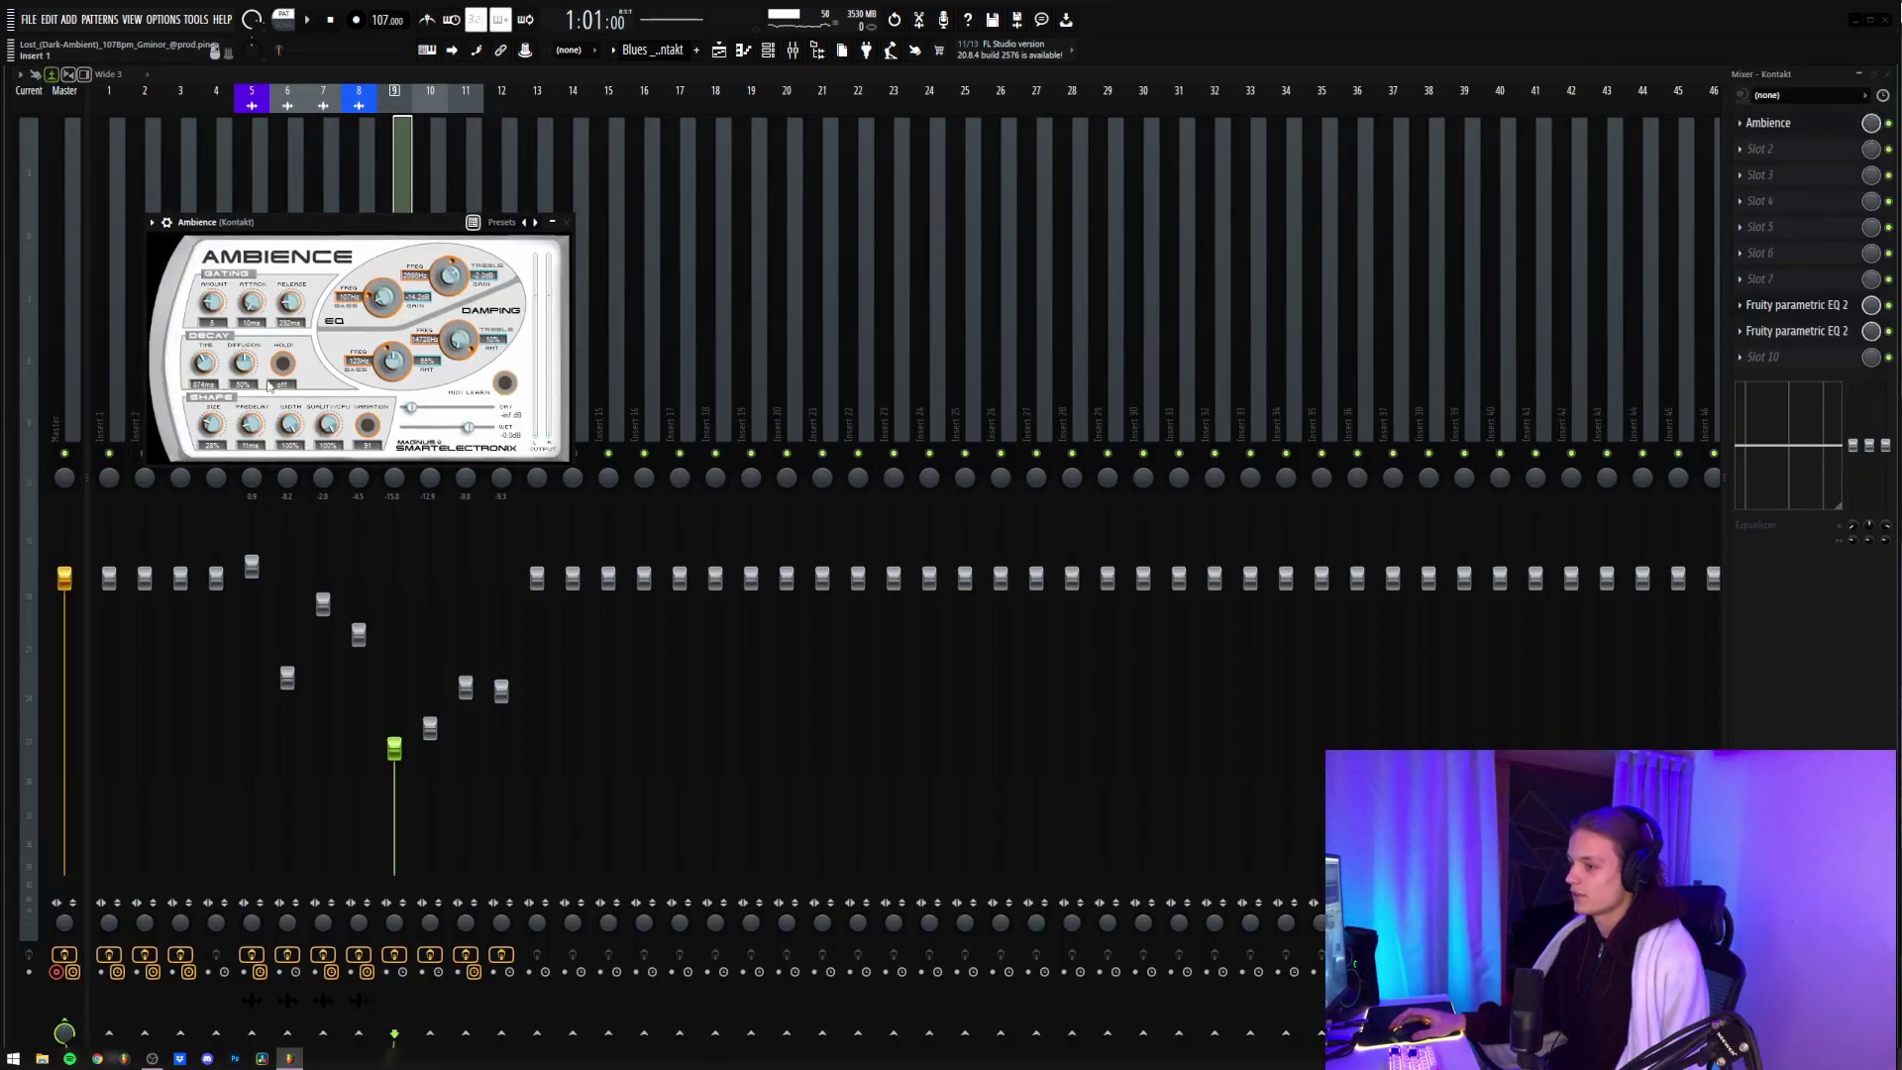
pyautogui.click(1795, 306)
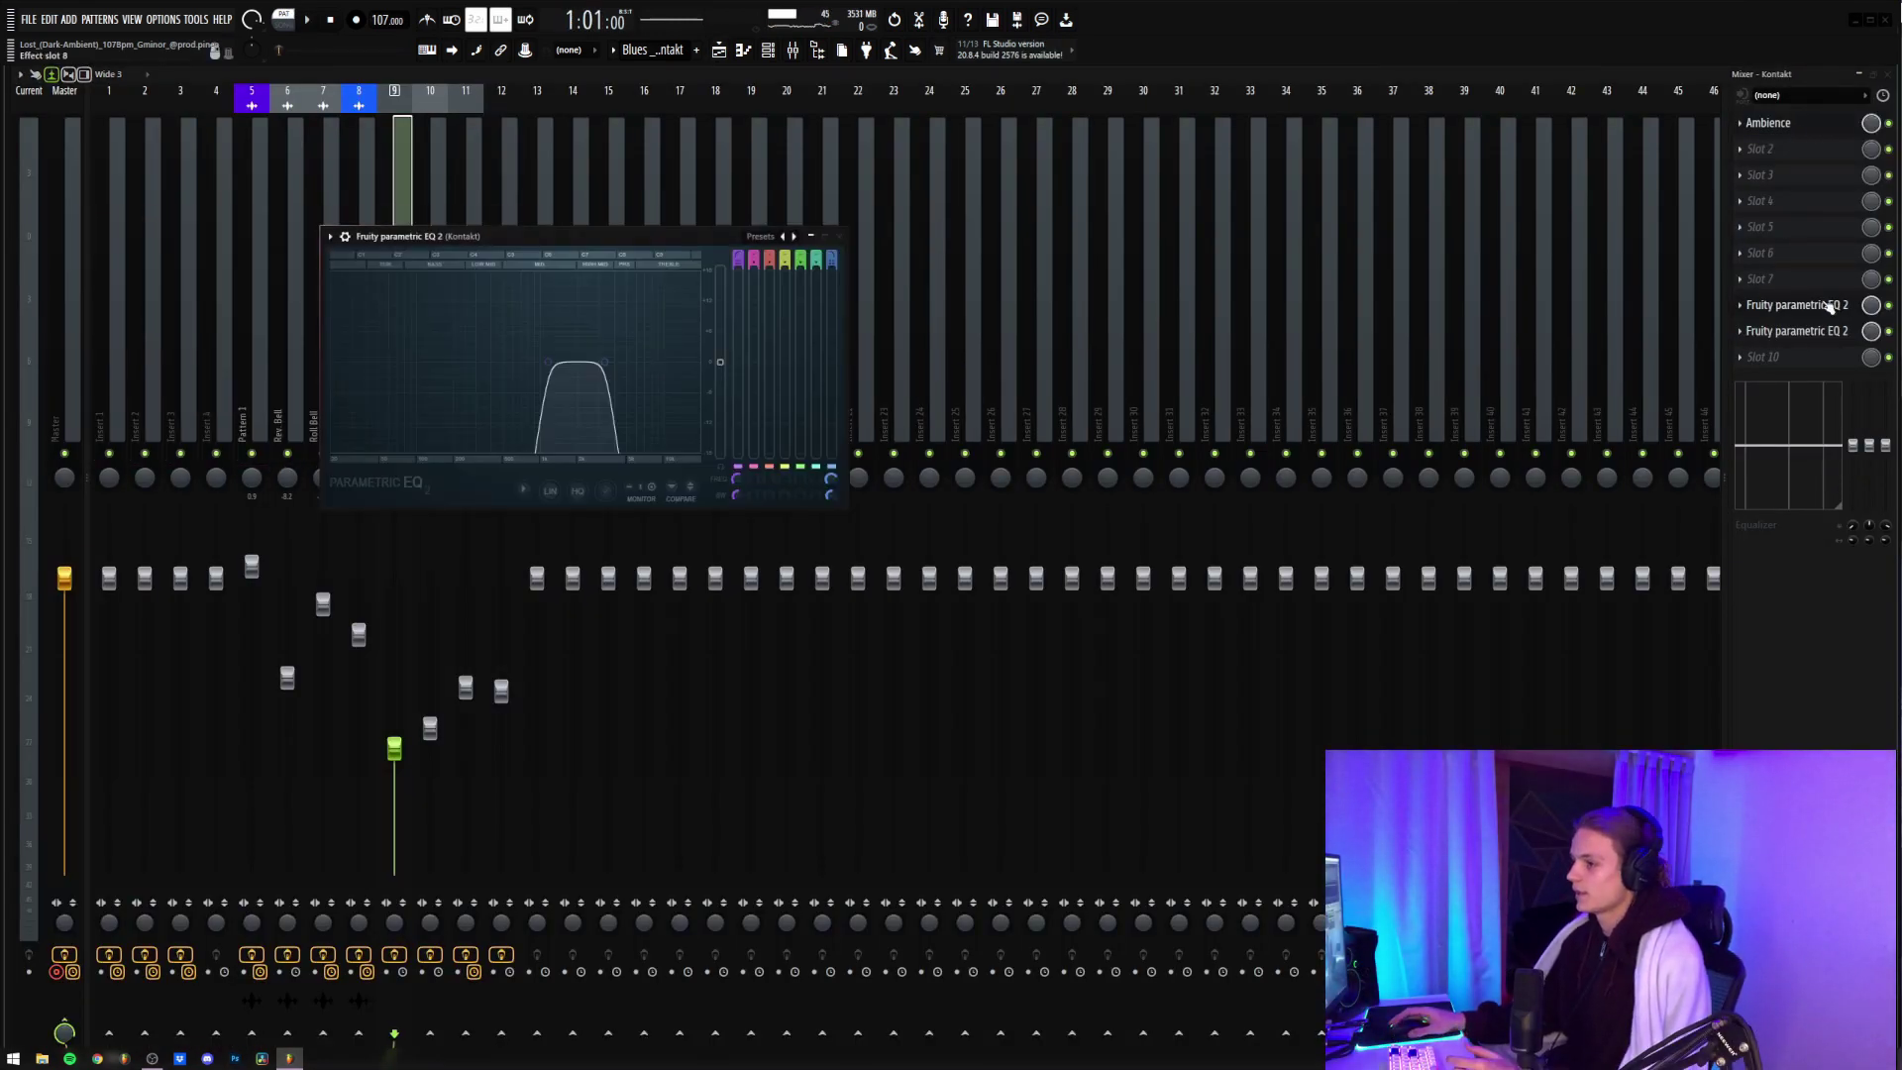
pyautogui.click(1793, 335)
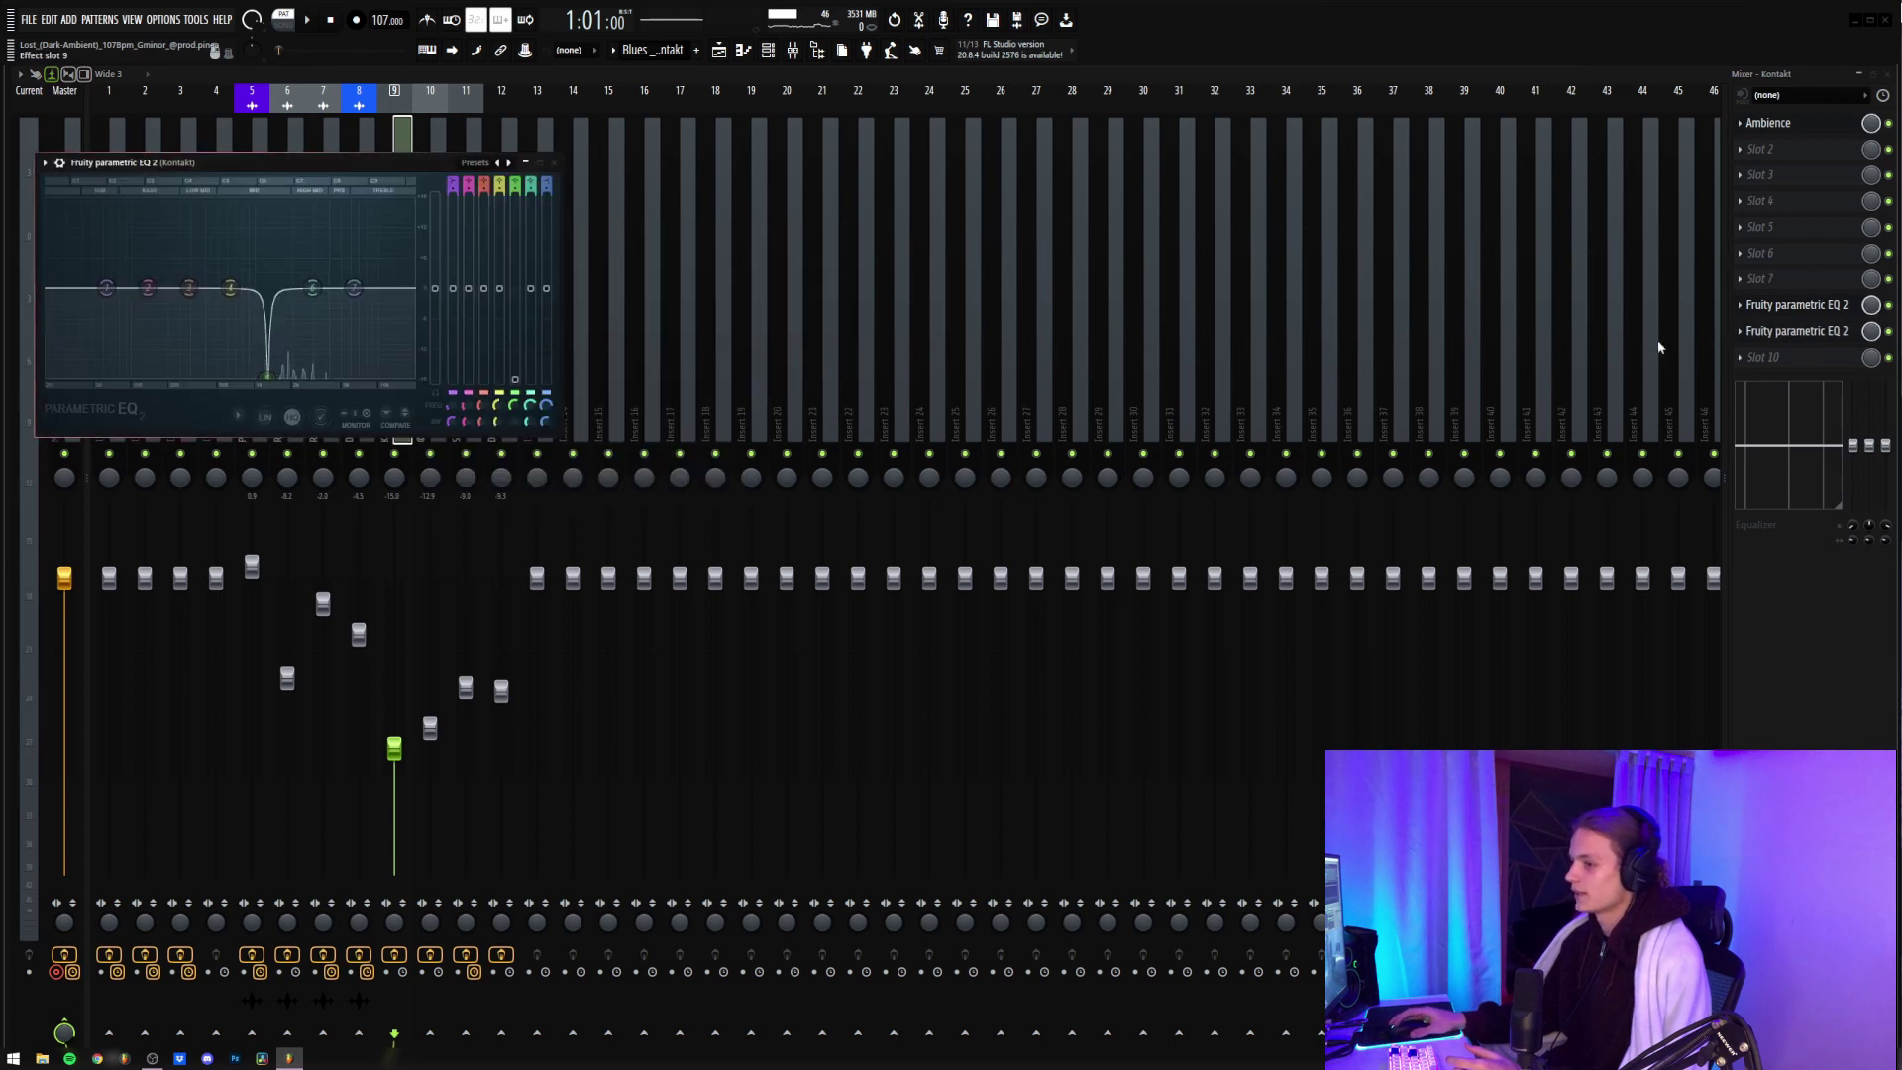
pyautogui.moveTo(350, 168); pyautogui.dragTo(445, 192)
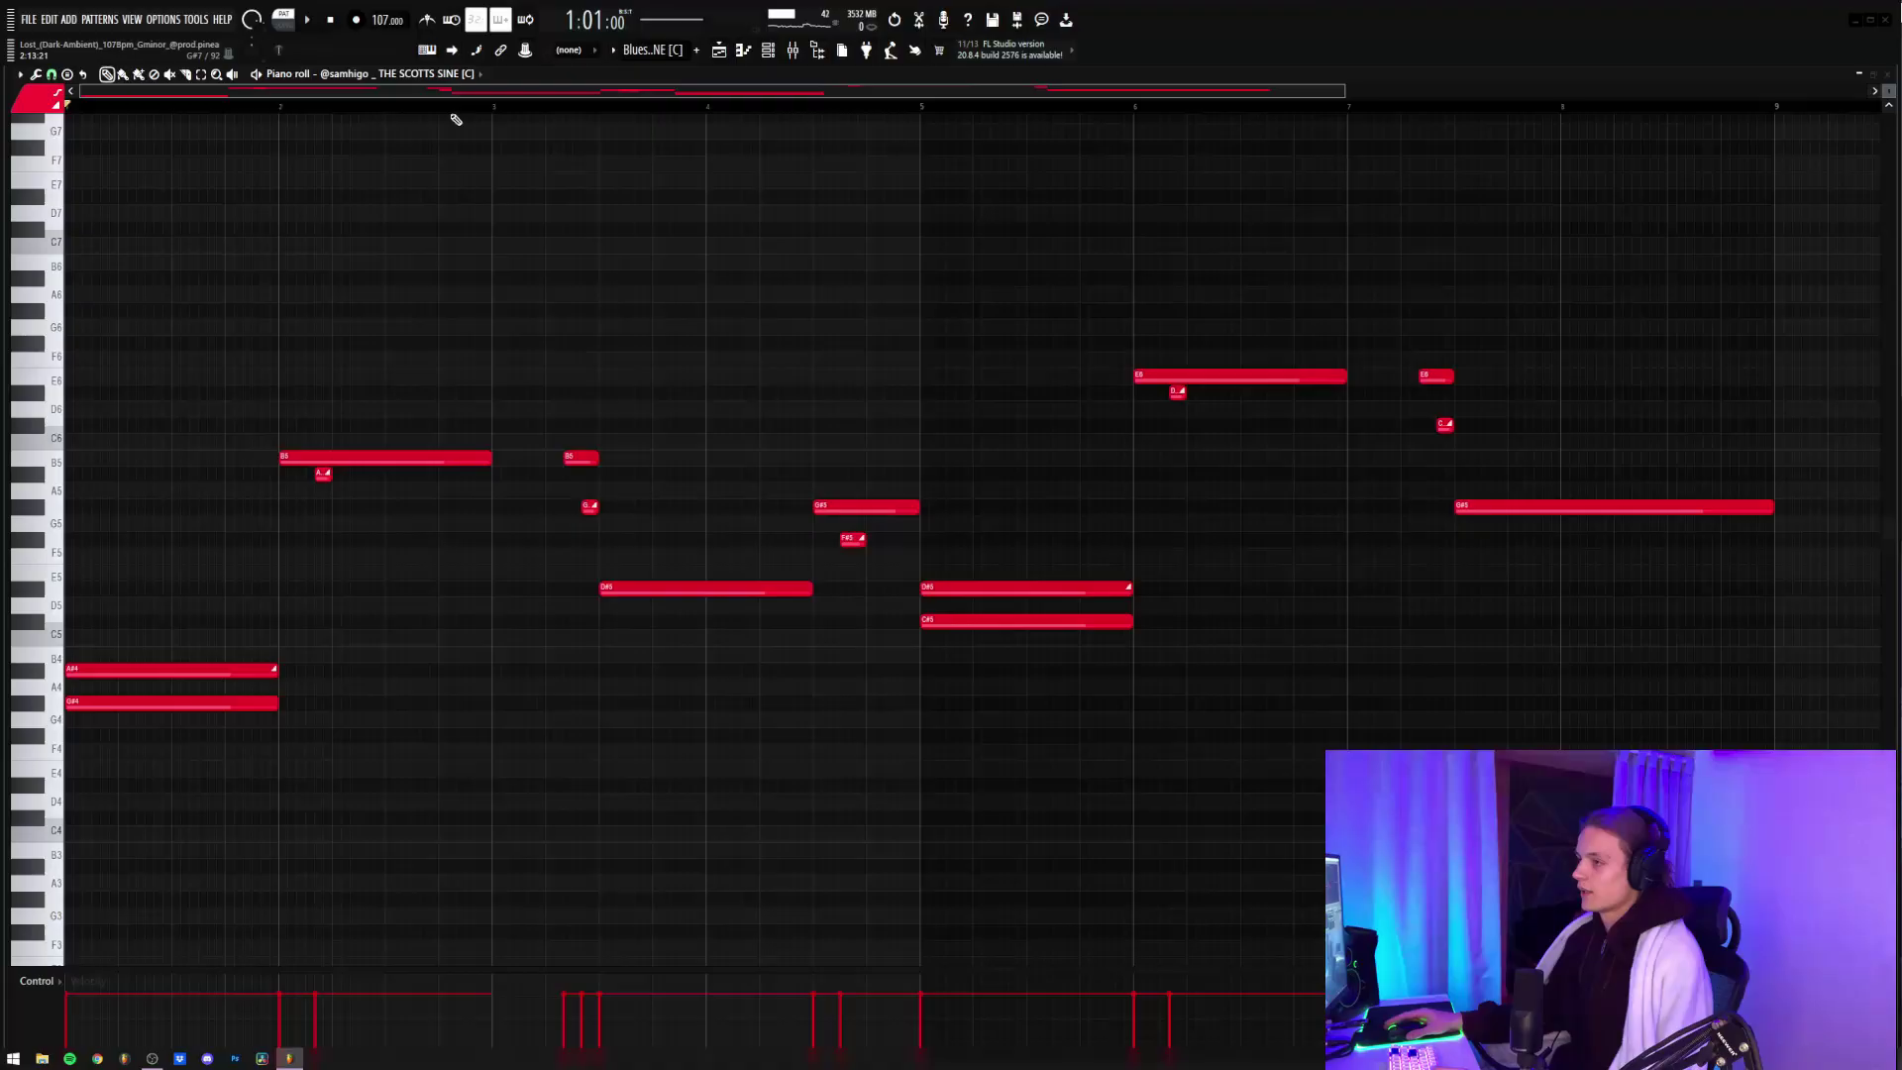
# - Examine the note groups in the first four bars of THE SCOTTS SINE melody
pyautogui.scroll(3, 464, 112)
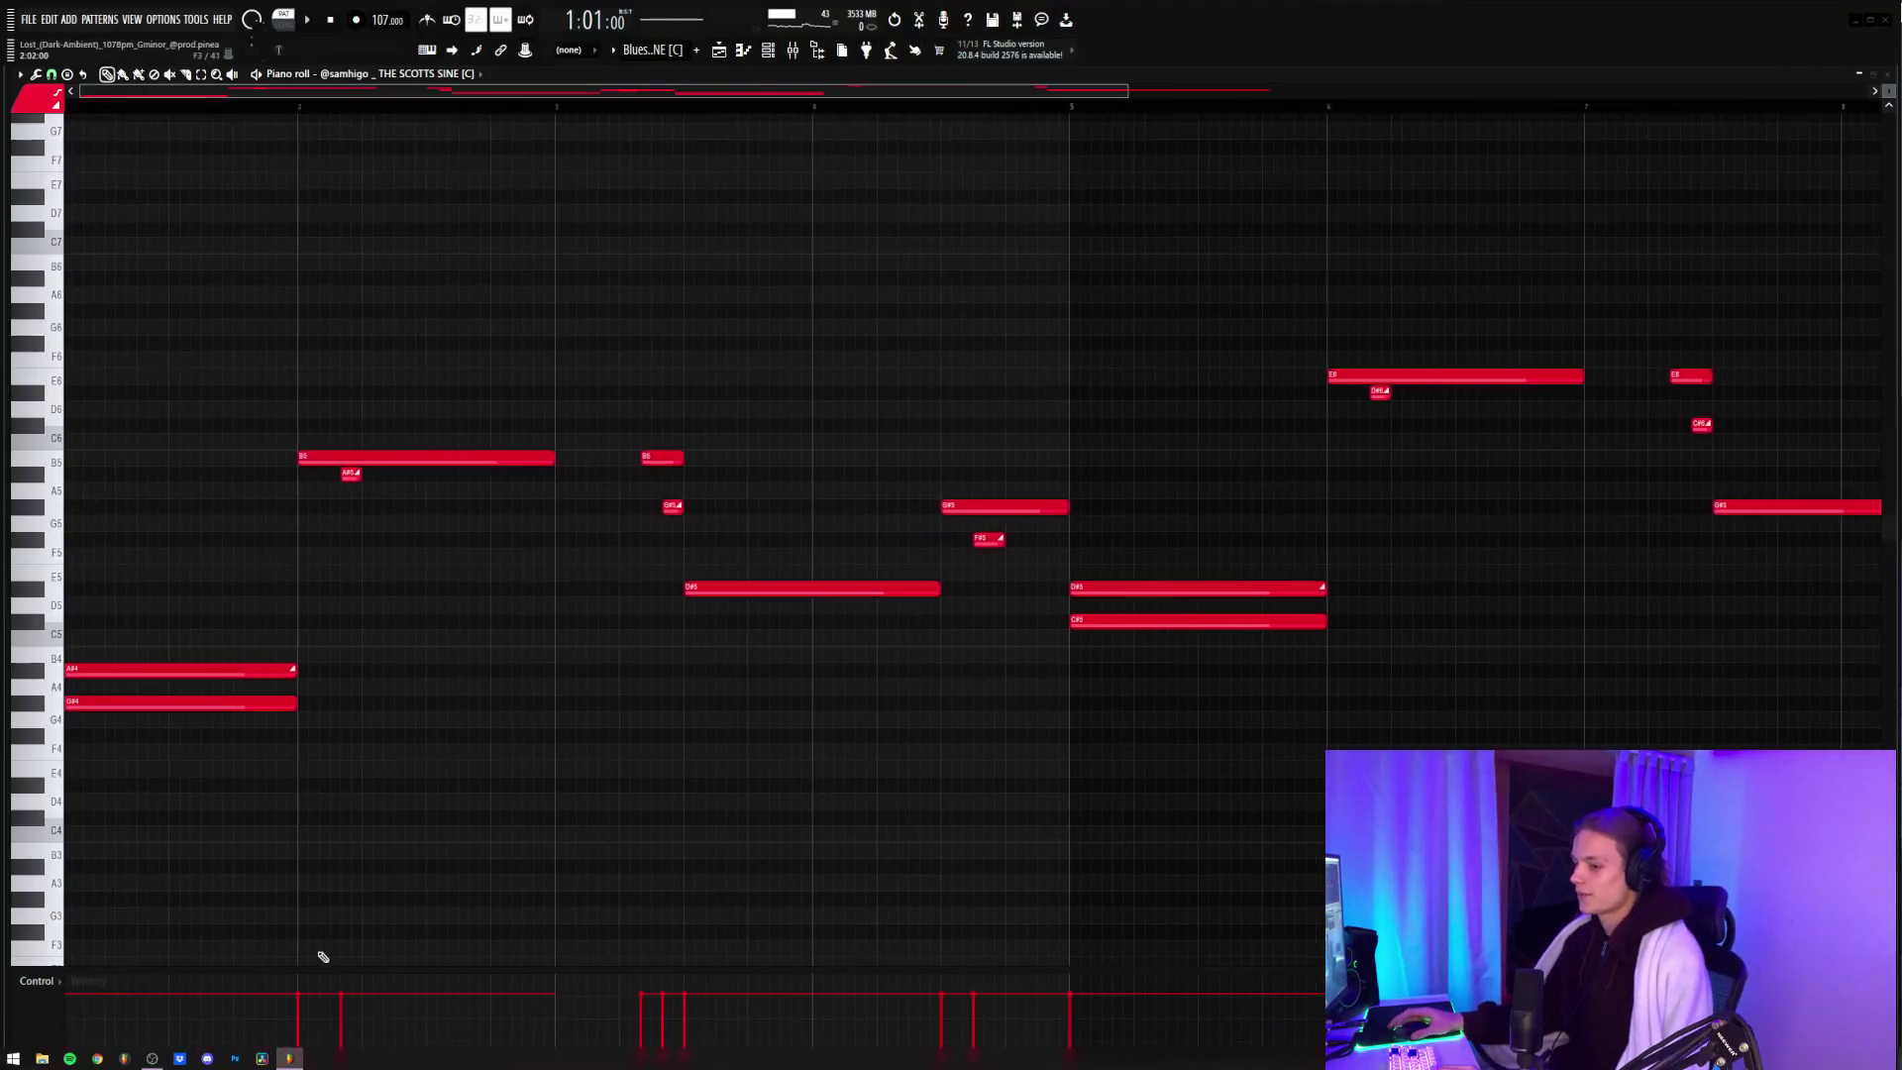
pyautogui.click(252, 675)
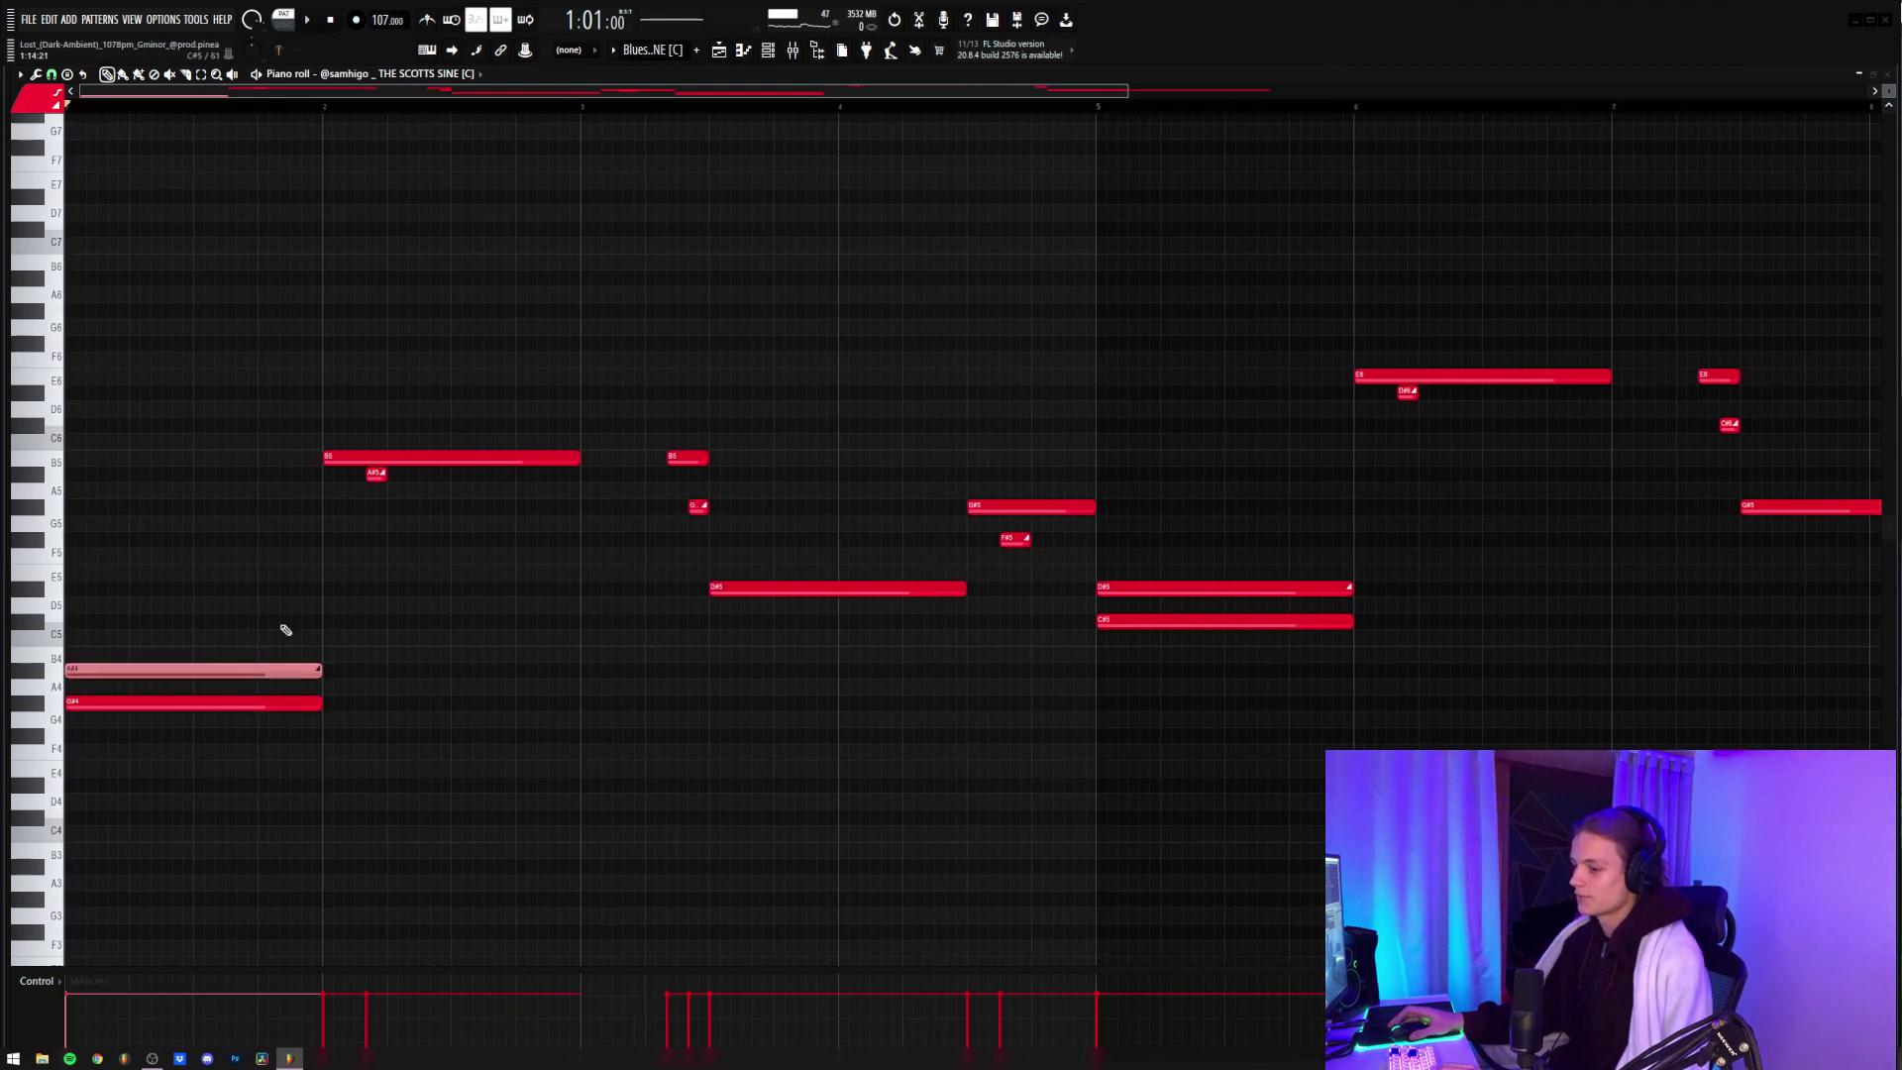
pyautogui.moveTo(116, 648); pyautogui.dragTo(235, 745)
pyautogui.click(406, 685)
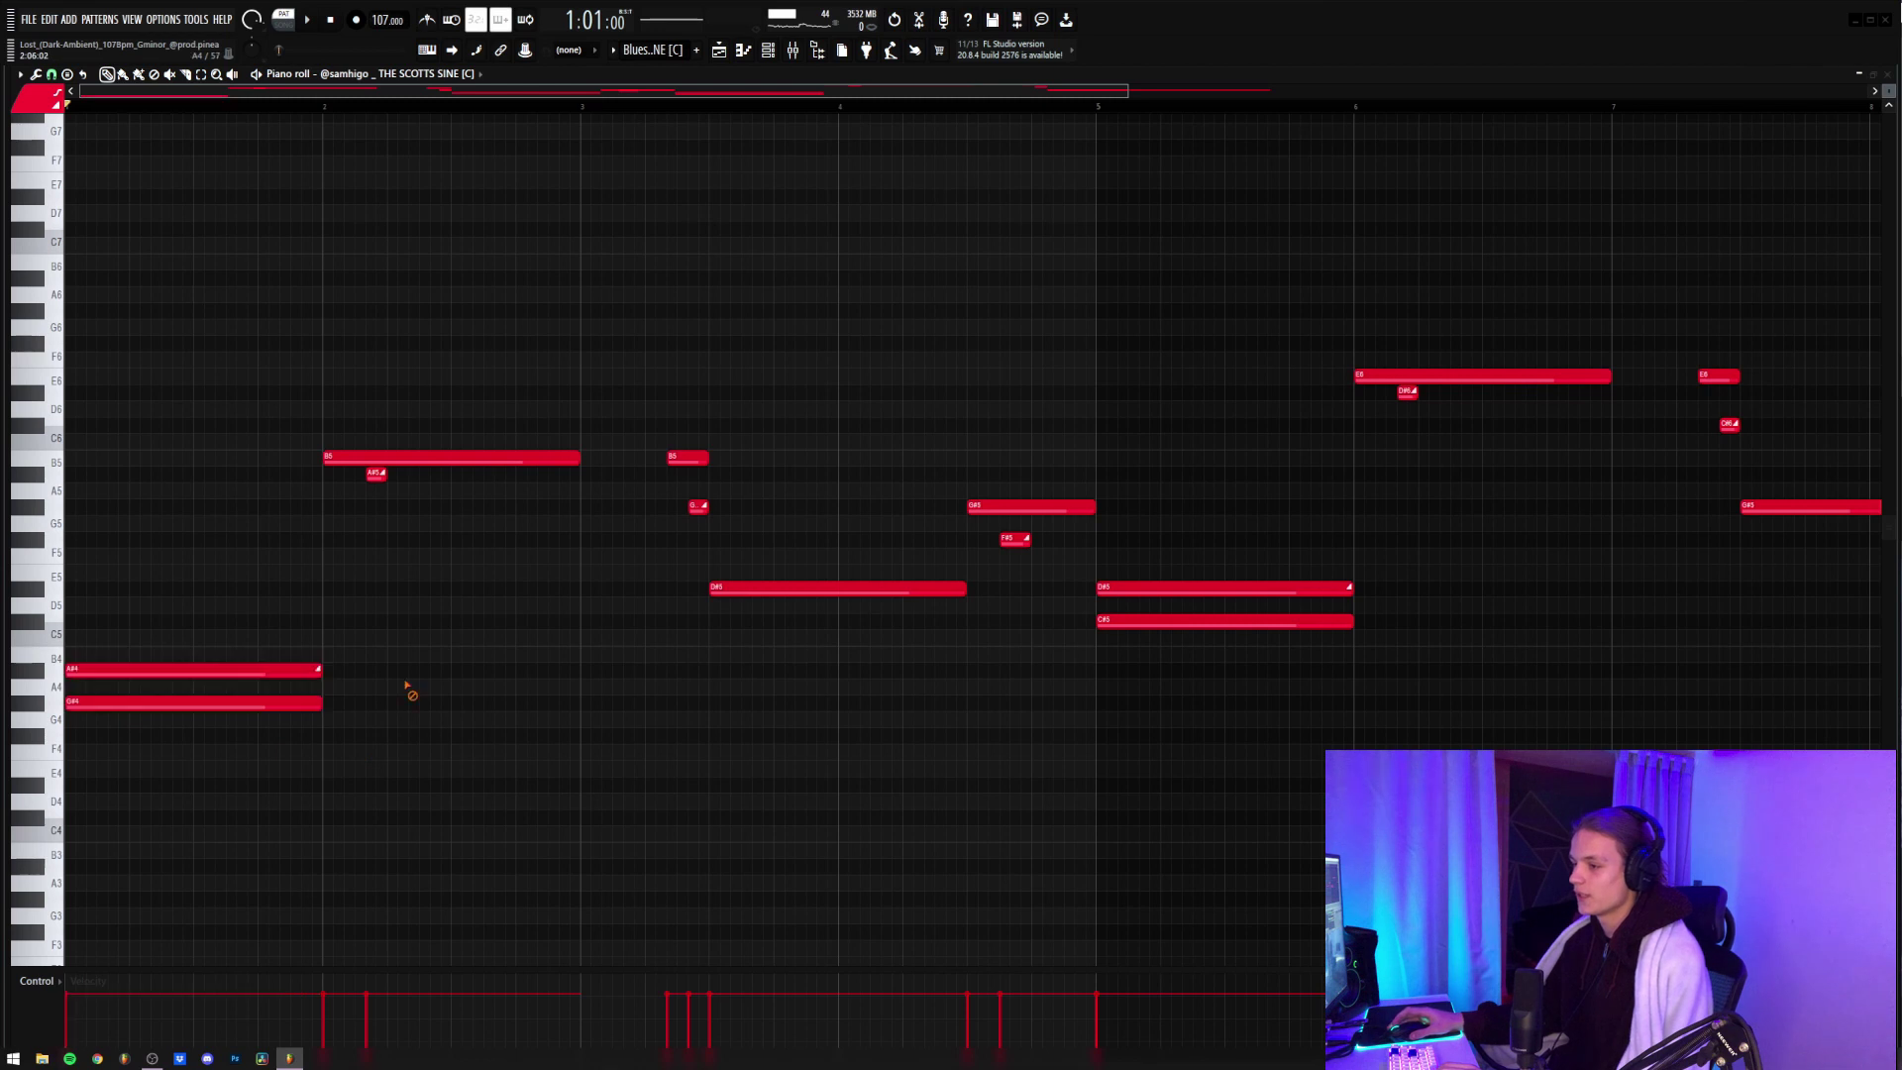
pyautogui.moveTo(373, 462); pyautogui.dragTo(494, 542)
pyautogui.rightClick(446, 544)
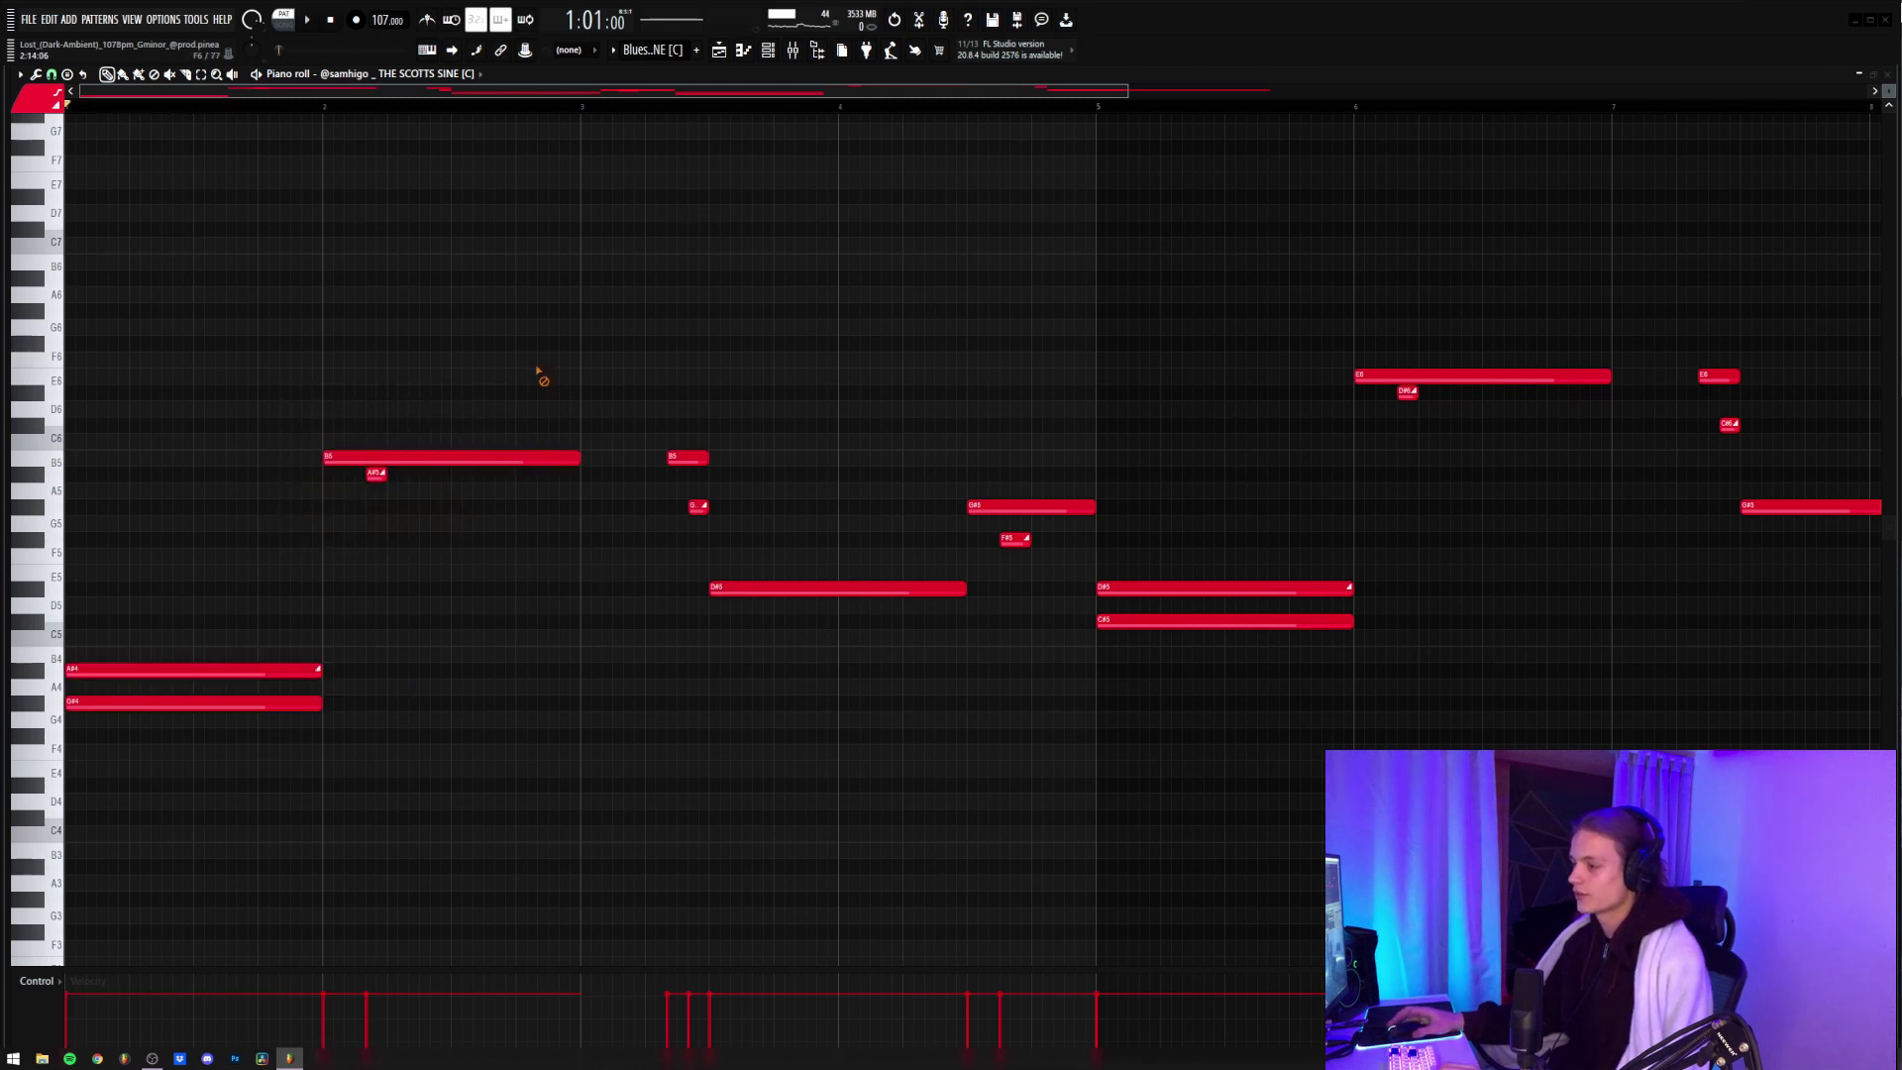
pyautogui.moveTo(687, 417); pyautogui.dragTo(857, 646)
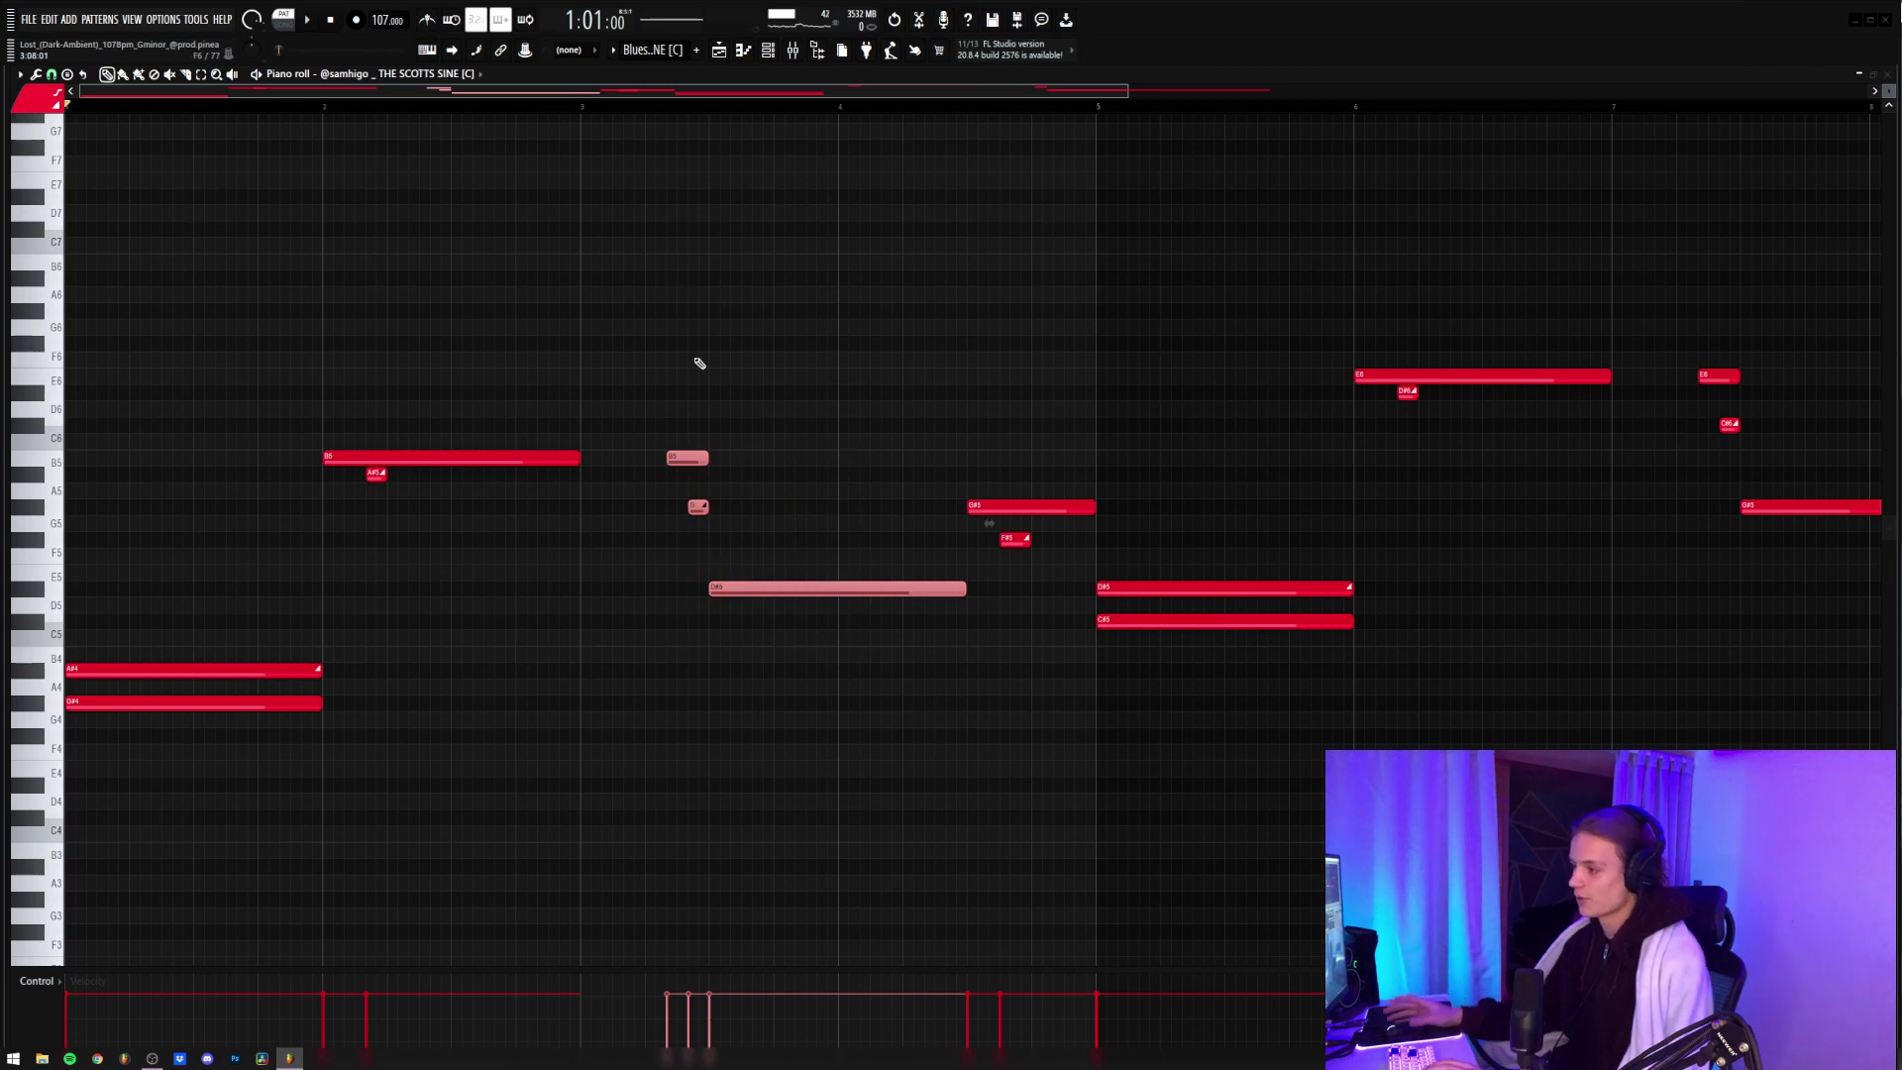
# - Examine the second half of THE SCOTTS SINE melody and play back the whole pattern
pyautogui.keyDown('ctrl'); pyautogui.click(596, 117); pyautogui.keyUp('ctrl')
pyautogui.scroll(-3, 597, 117)
pyautogui.moveTo(1317, 279); pyautogui.dragTo(788, 663)
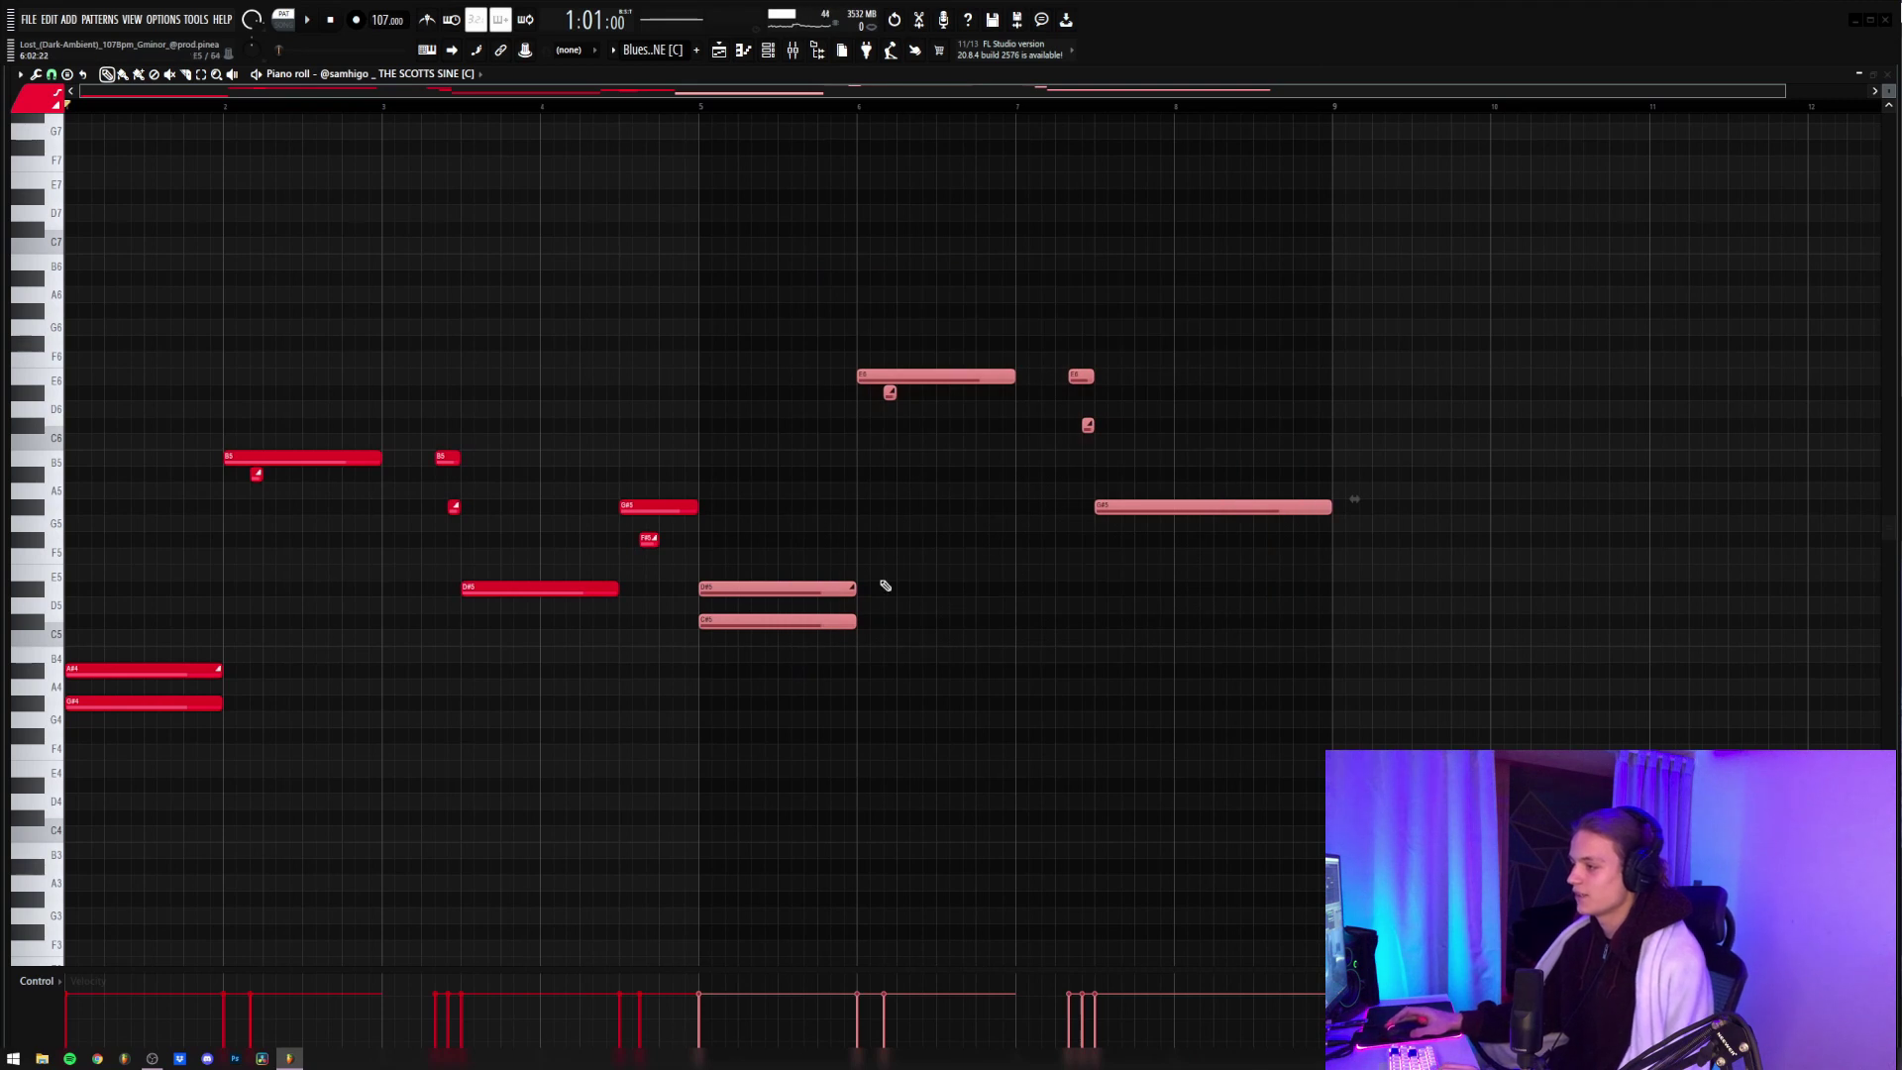
pyautogui.click(984, 526)
pyautogui.hotkey('ctrl', 'a')
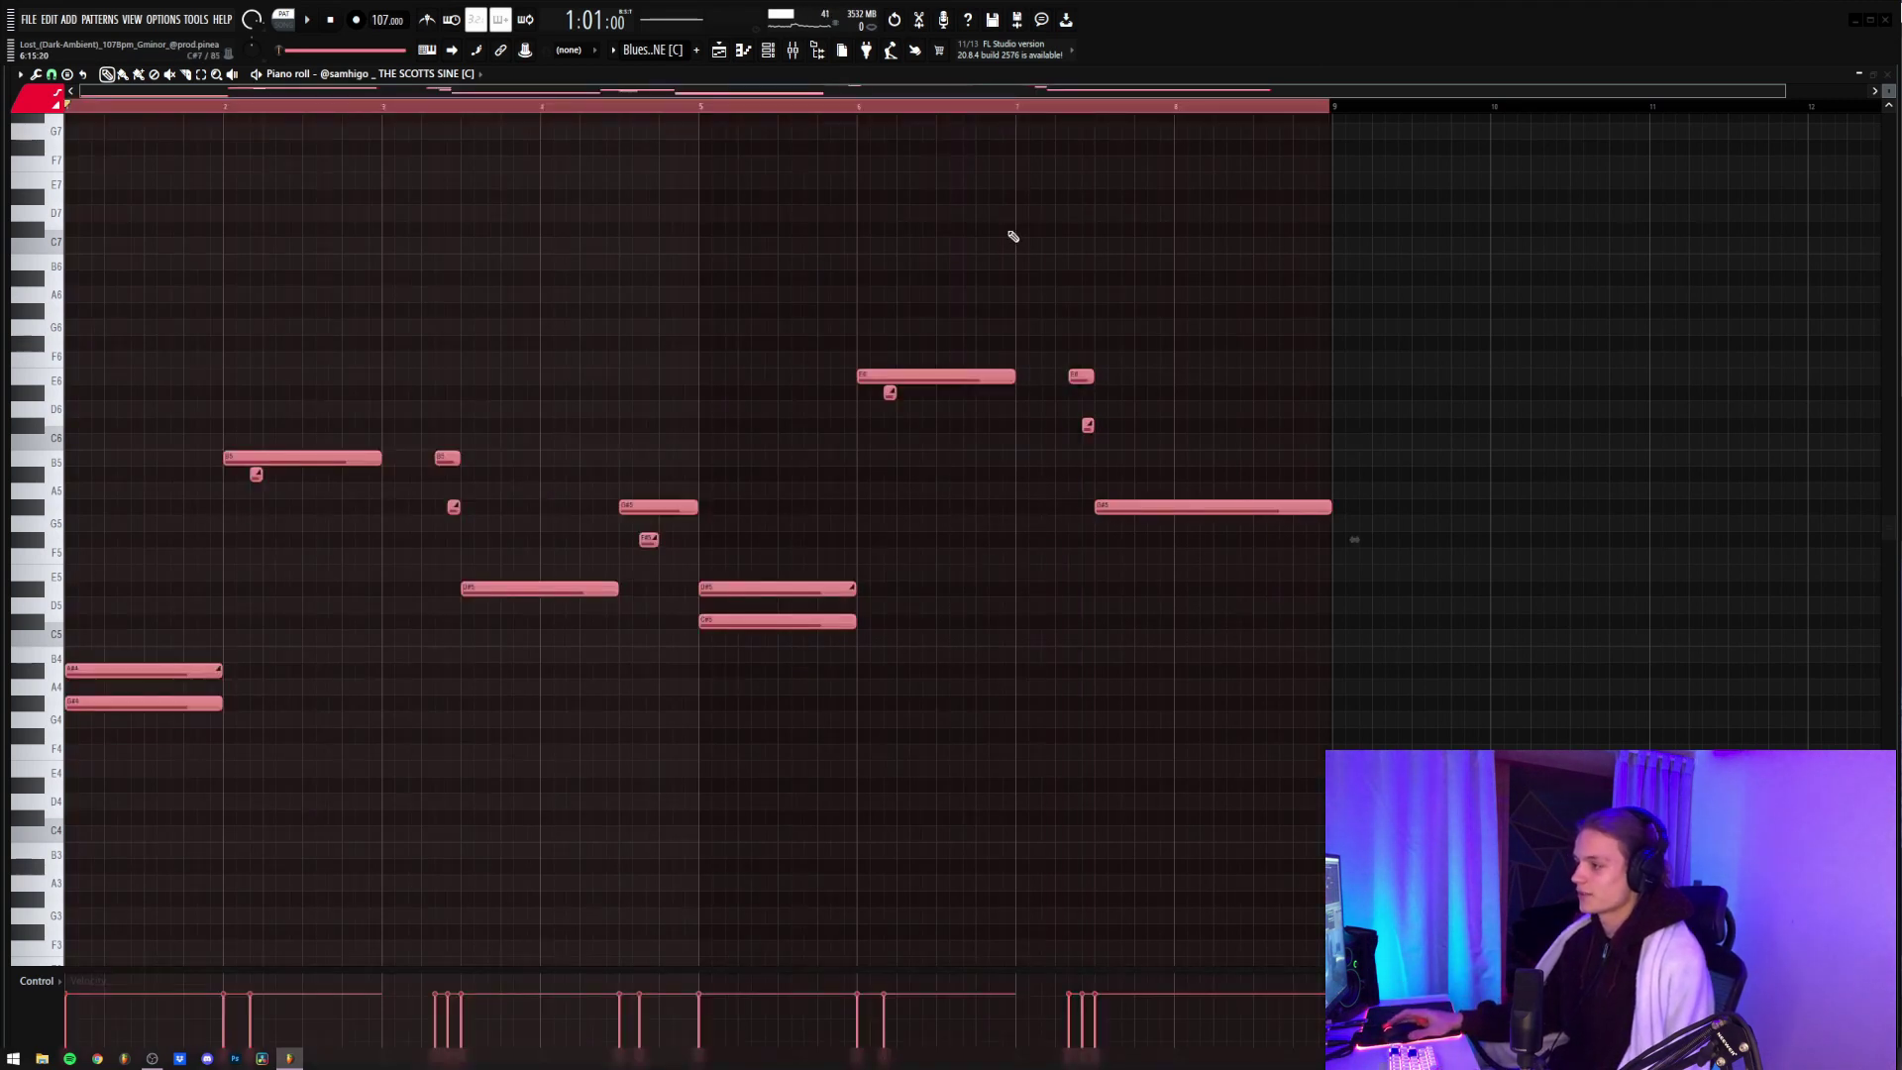
pyautogui.click(1220, 268)
pyautogui.press('space')
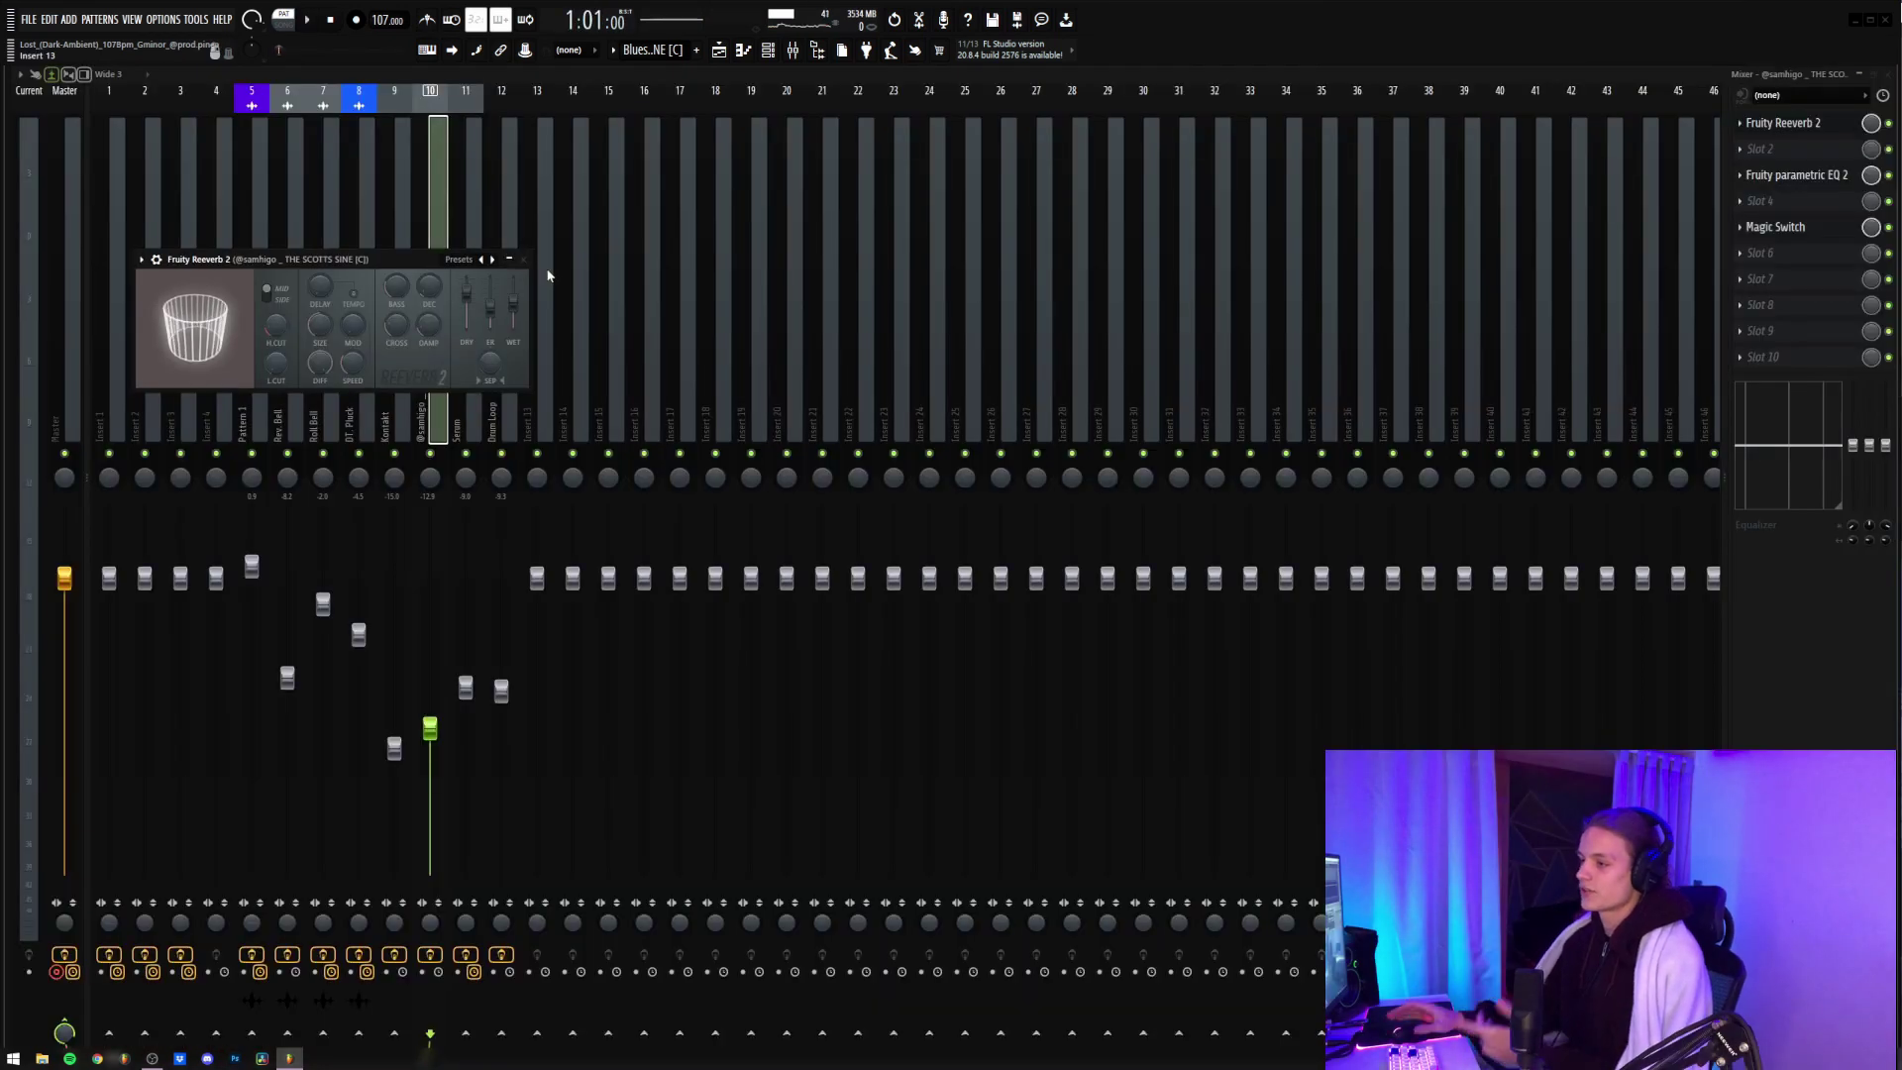
# - Inspect the Fruity parametric EQ 2 and Magic Switch effects on THE SCOTTS SINE mixer insert
pyautogui.click(1773, 178)
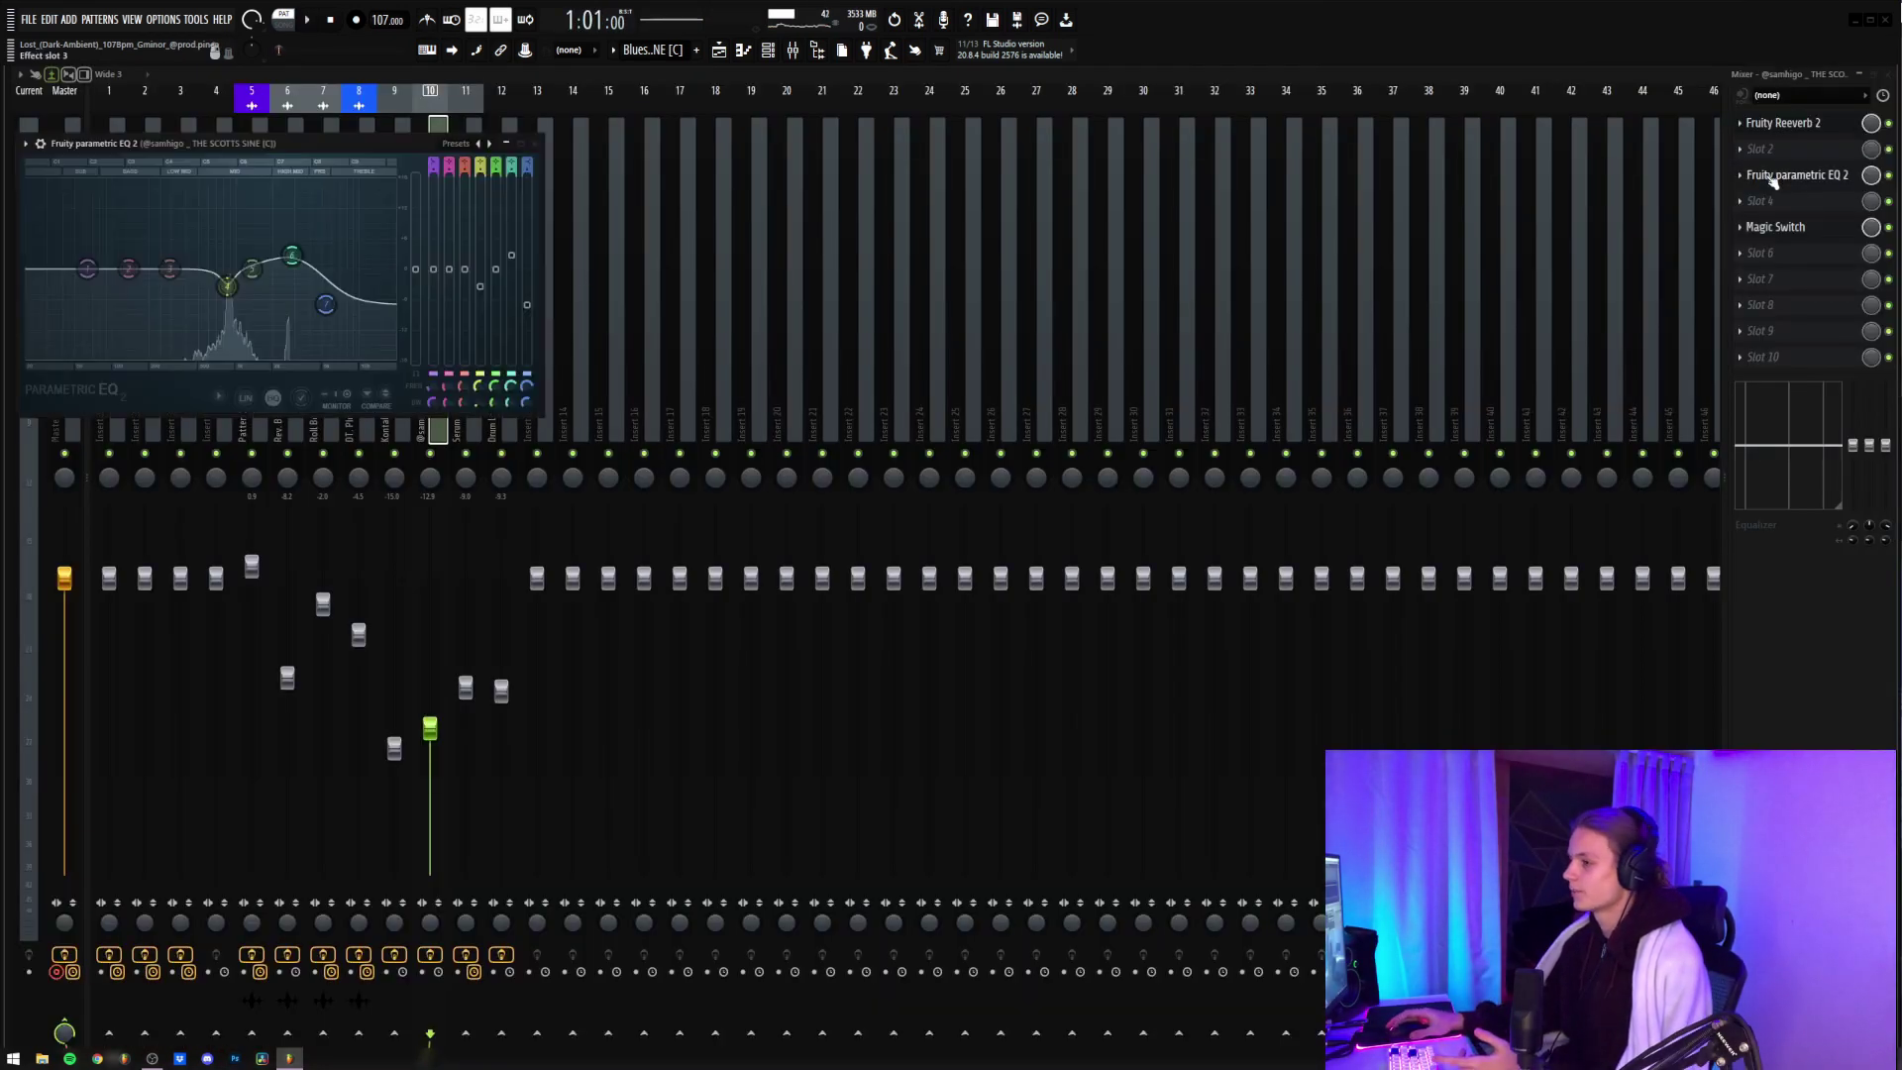
pyautogui.moveTo(297, 142); pyautogui.dragTo(376, 147)
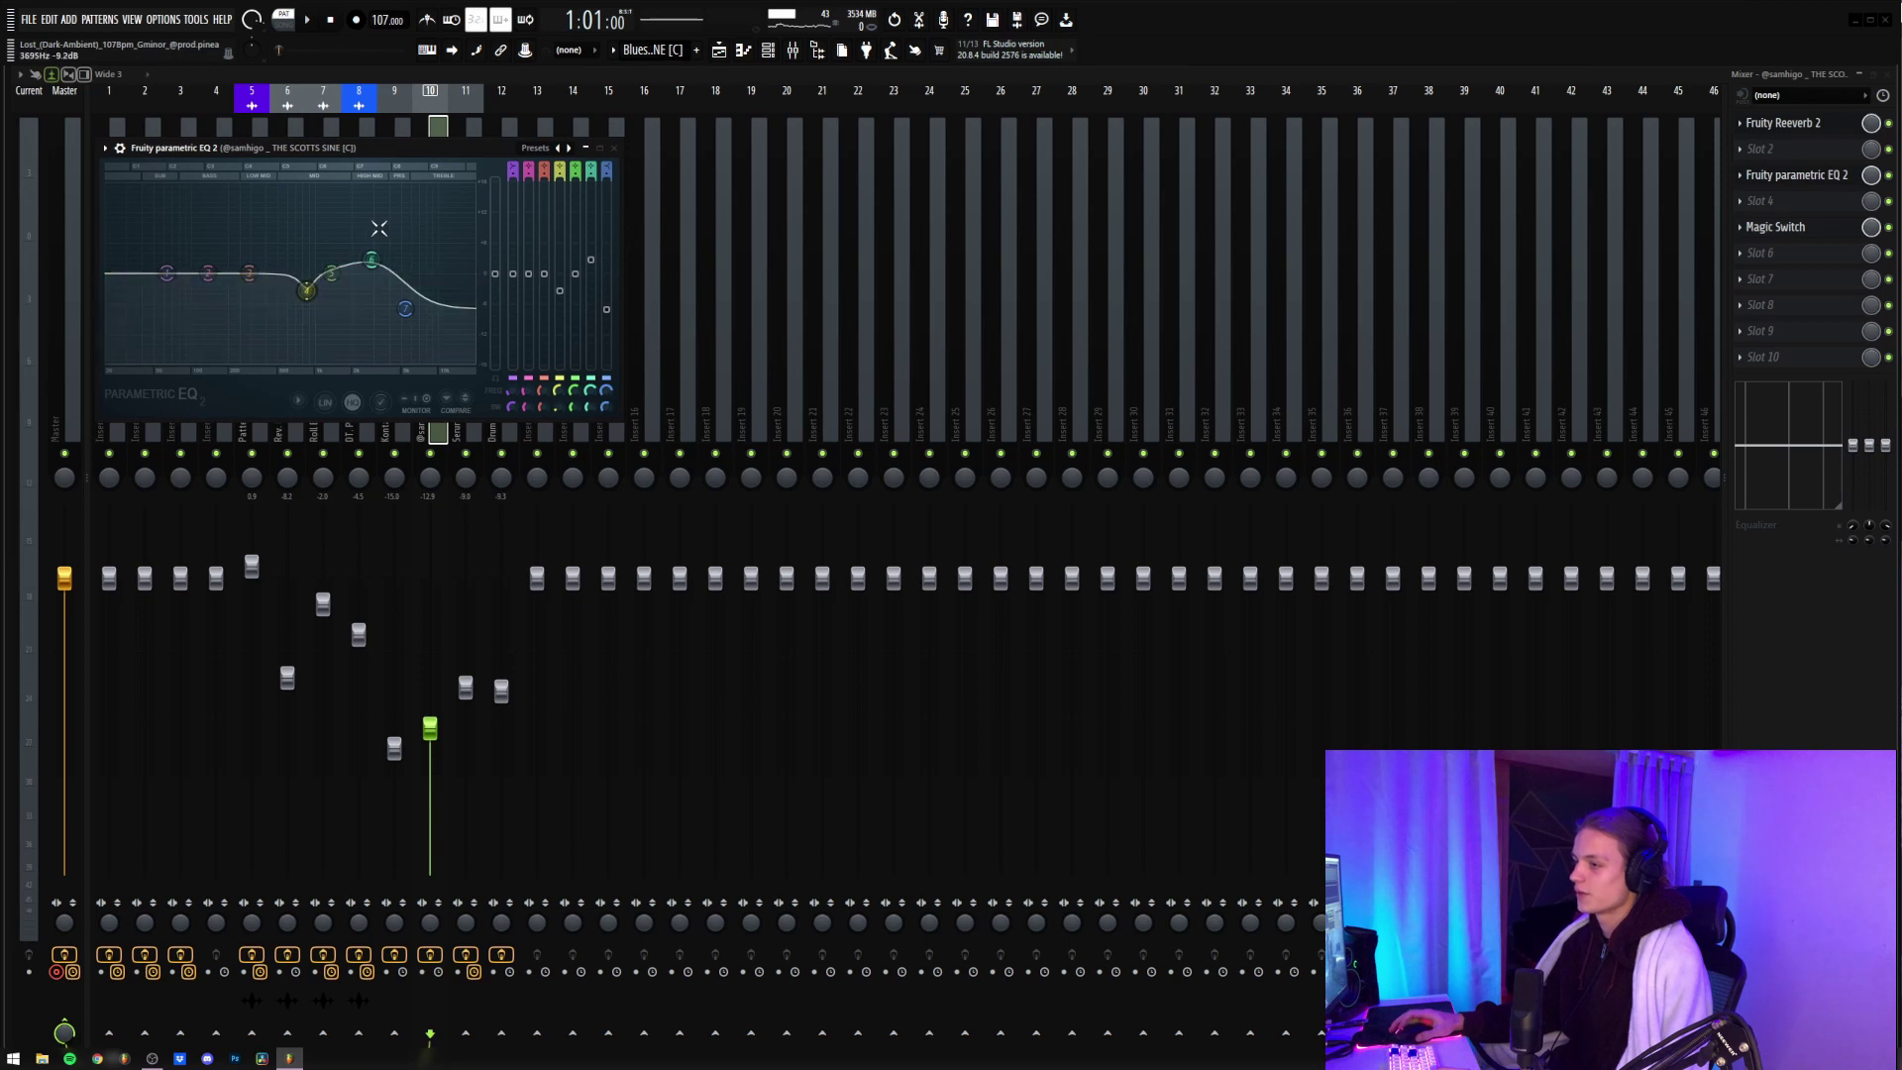
pyautogui.click(622, 150)
pyautogui.click(1789, 230)
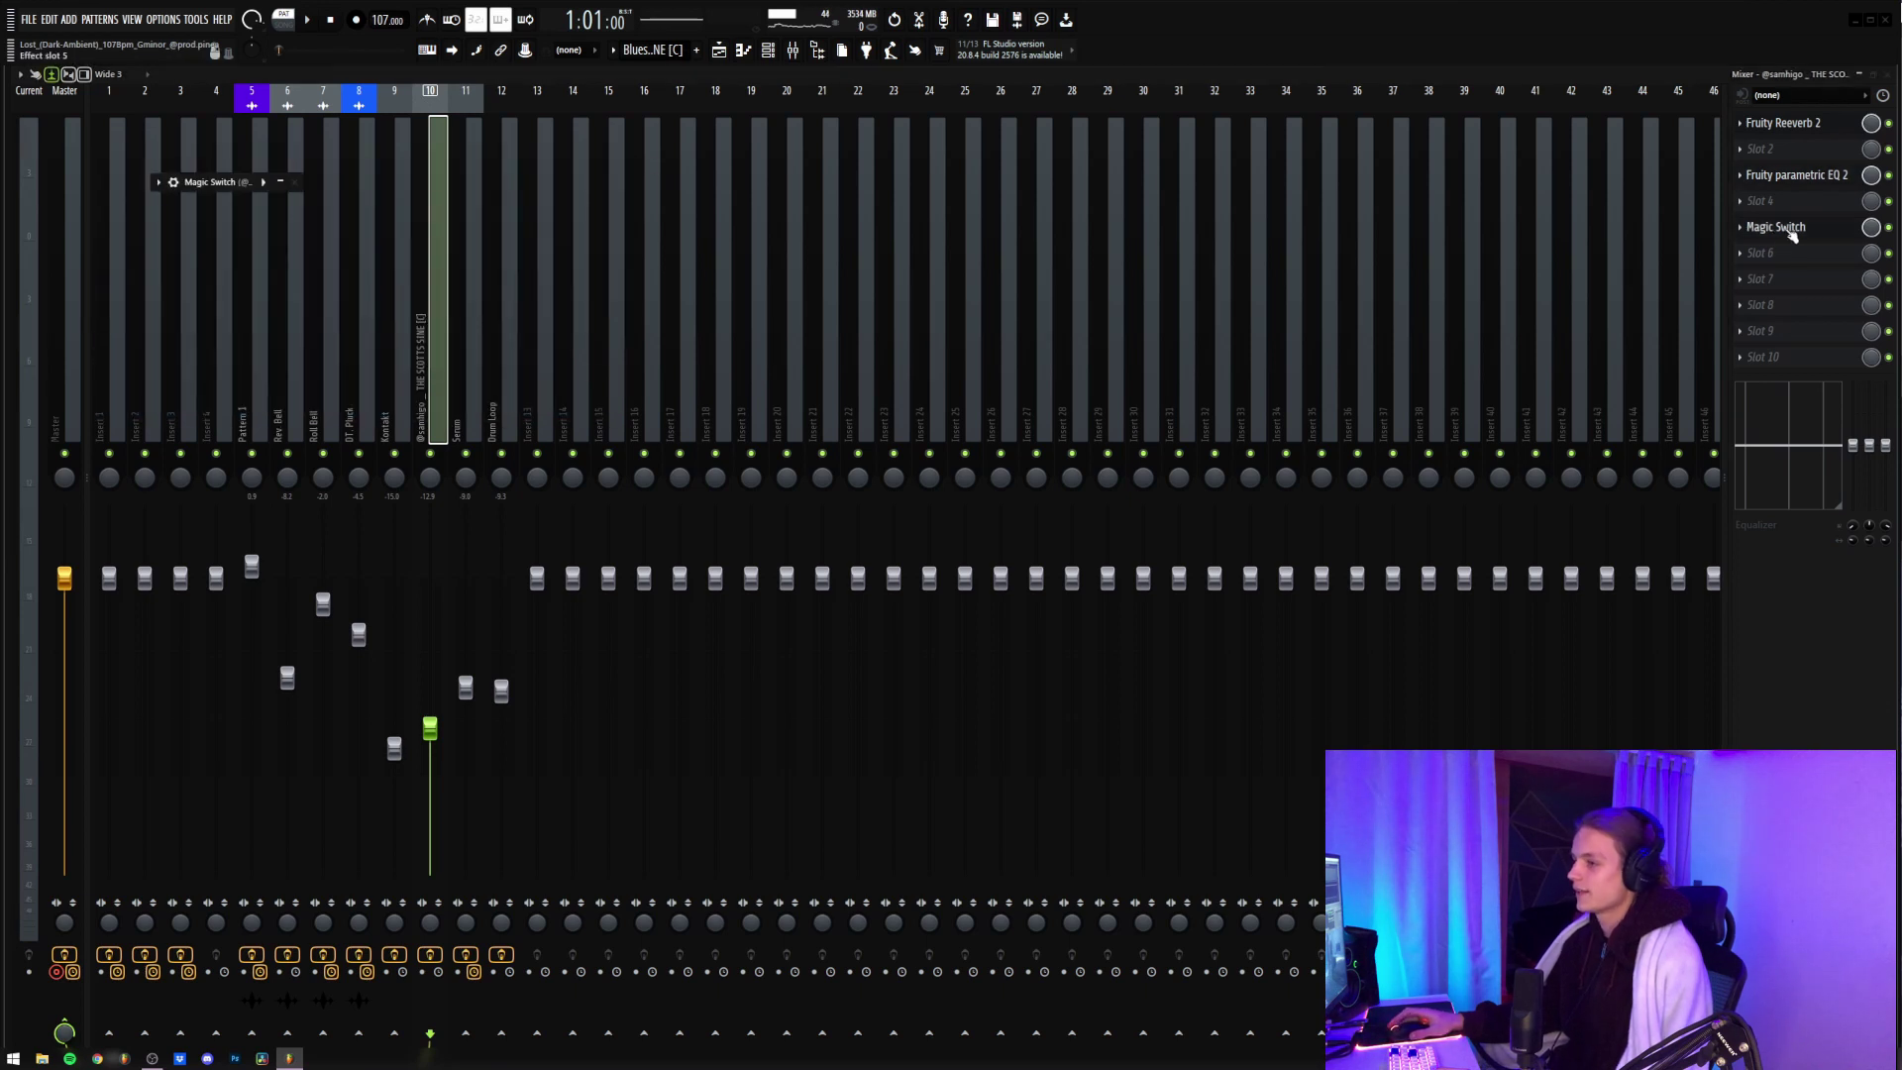
pyautogui.click(281, 184)
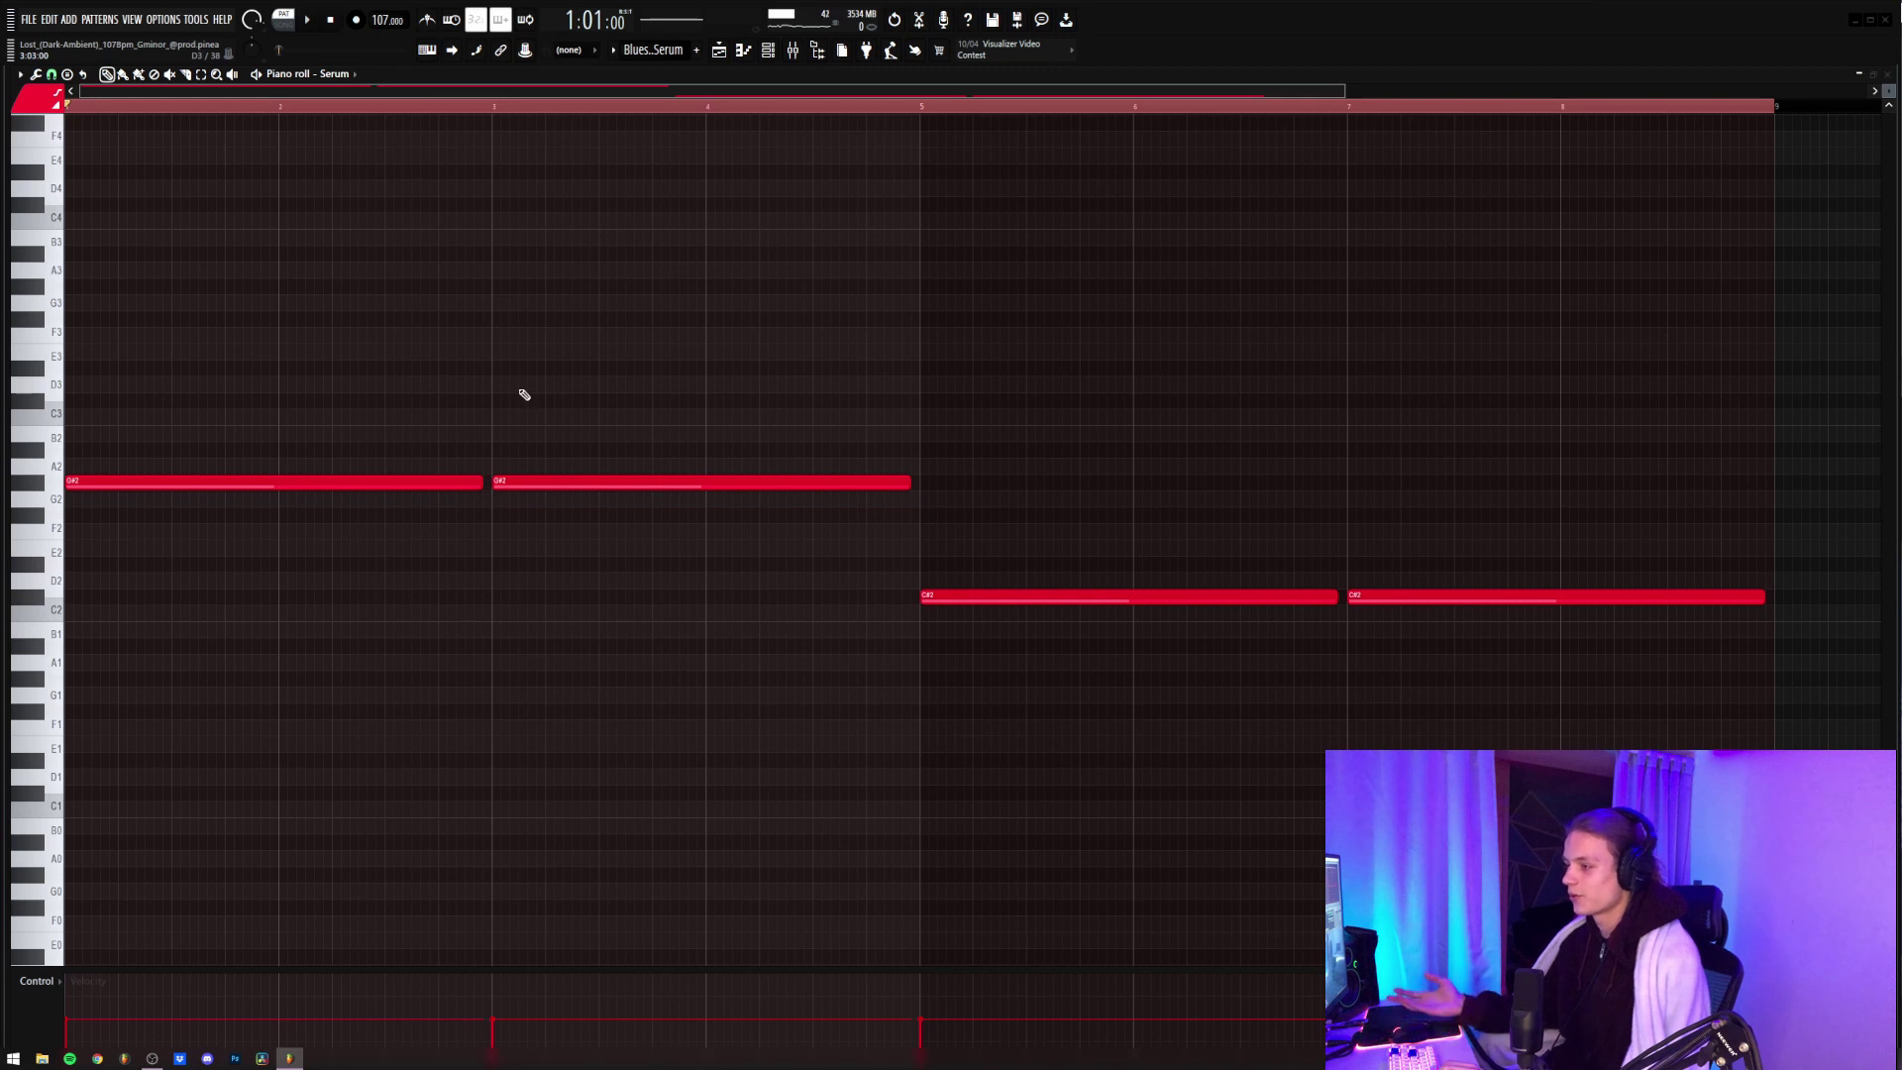
# - Examine the four long bass notes in the Serum piano roll and play them back
pyautogui.moveTo(347, 458); pyautogui.dragTo(793, 573)
pyautogui.moveTo(989, 573); pyautogui.dragTo(1765, 651)
pyautogui.click(1312, 769)
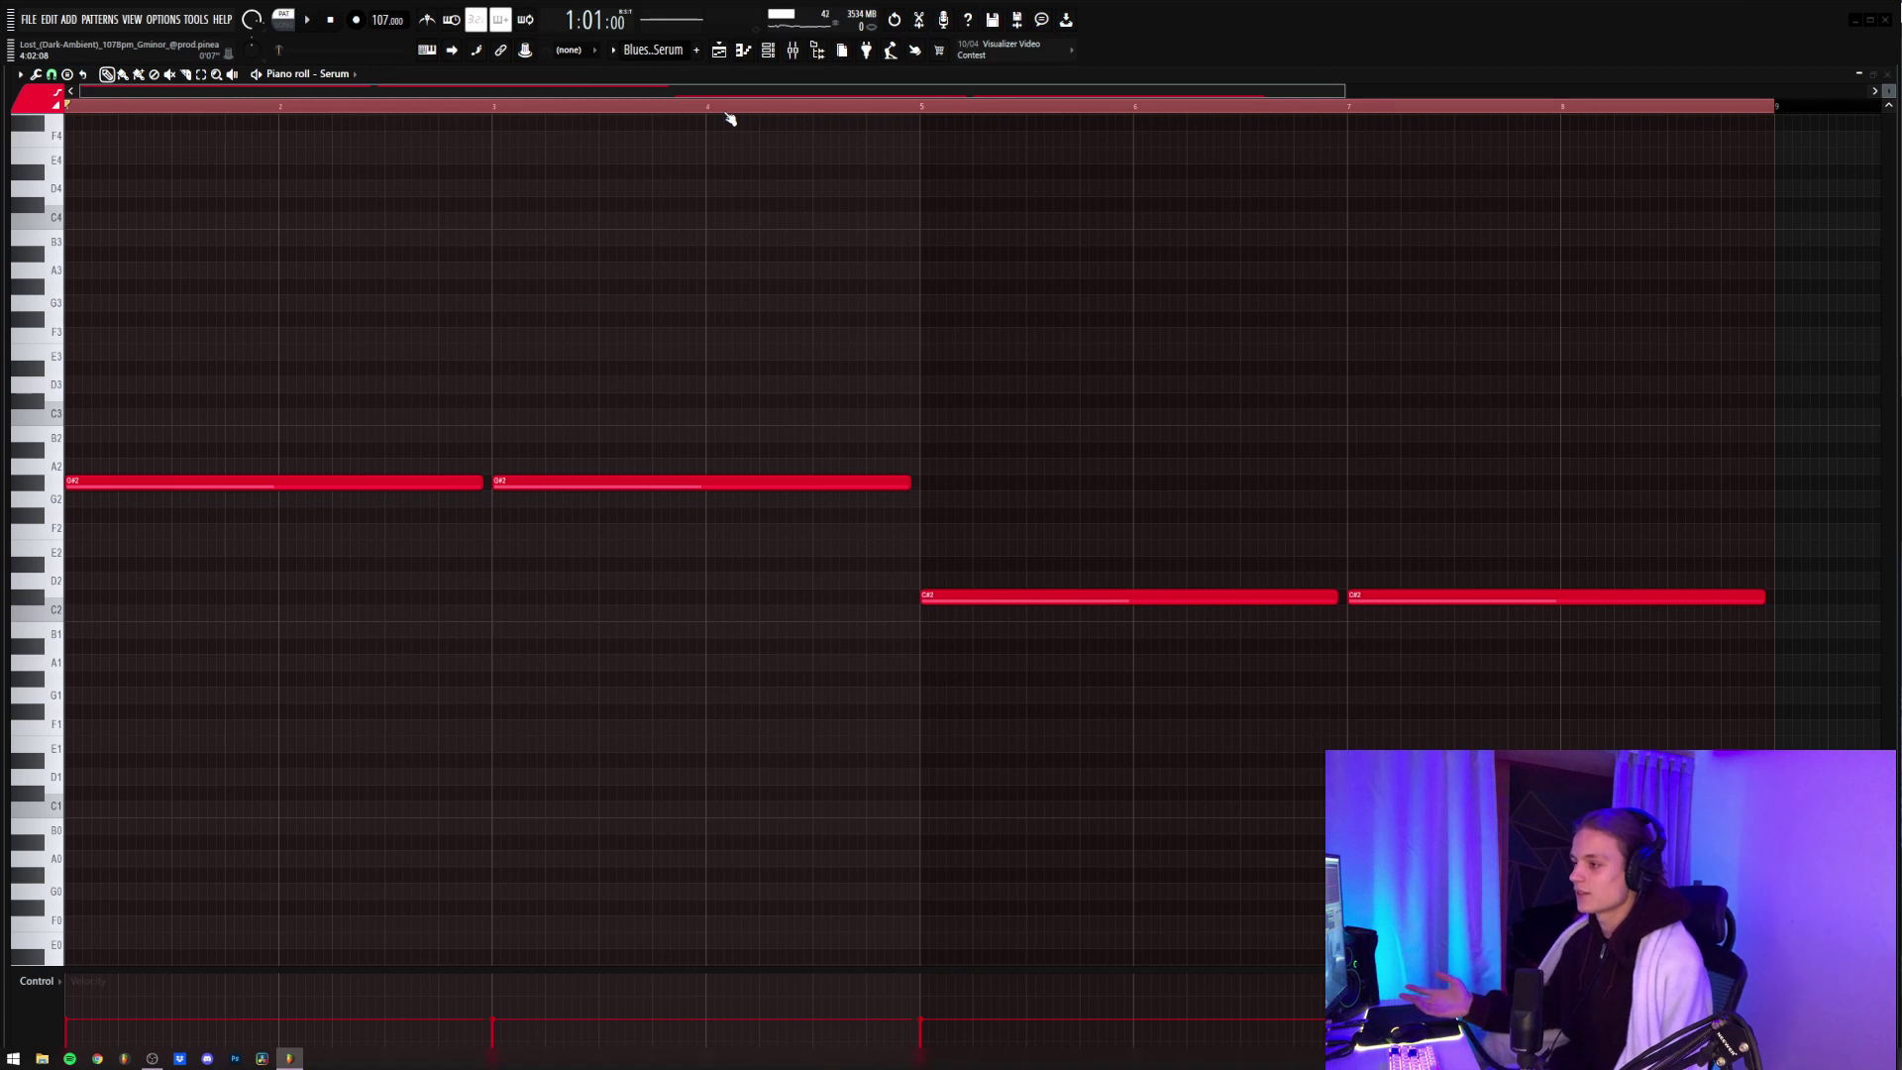
pyautogui.press('space')
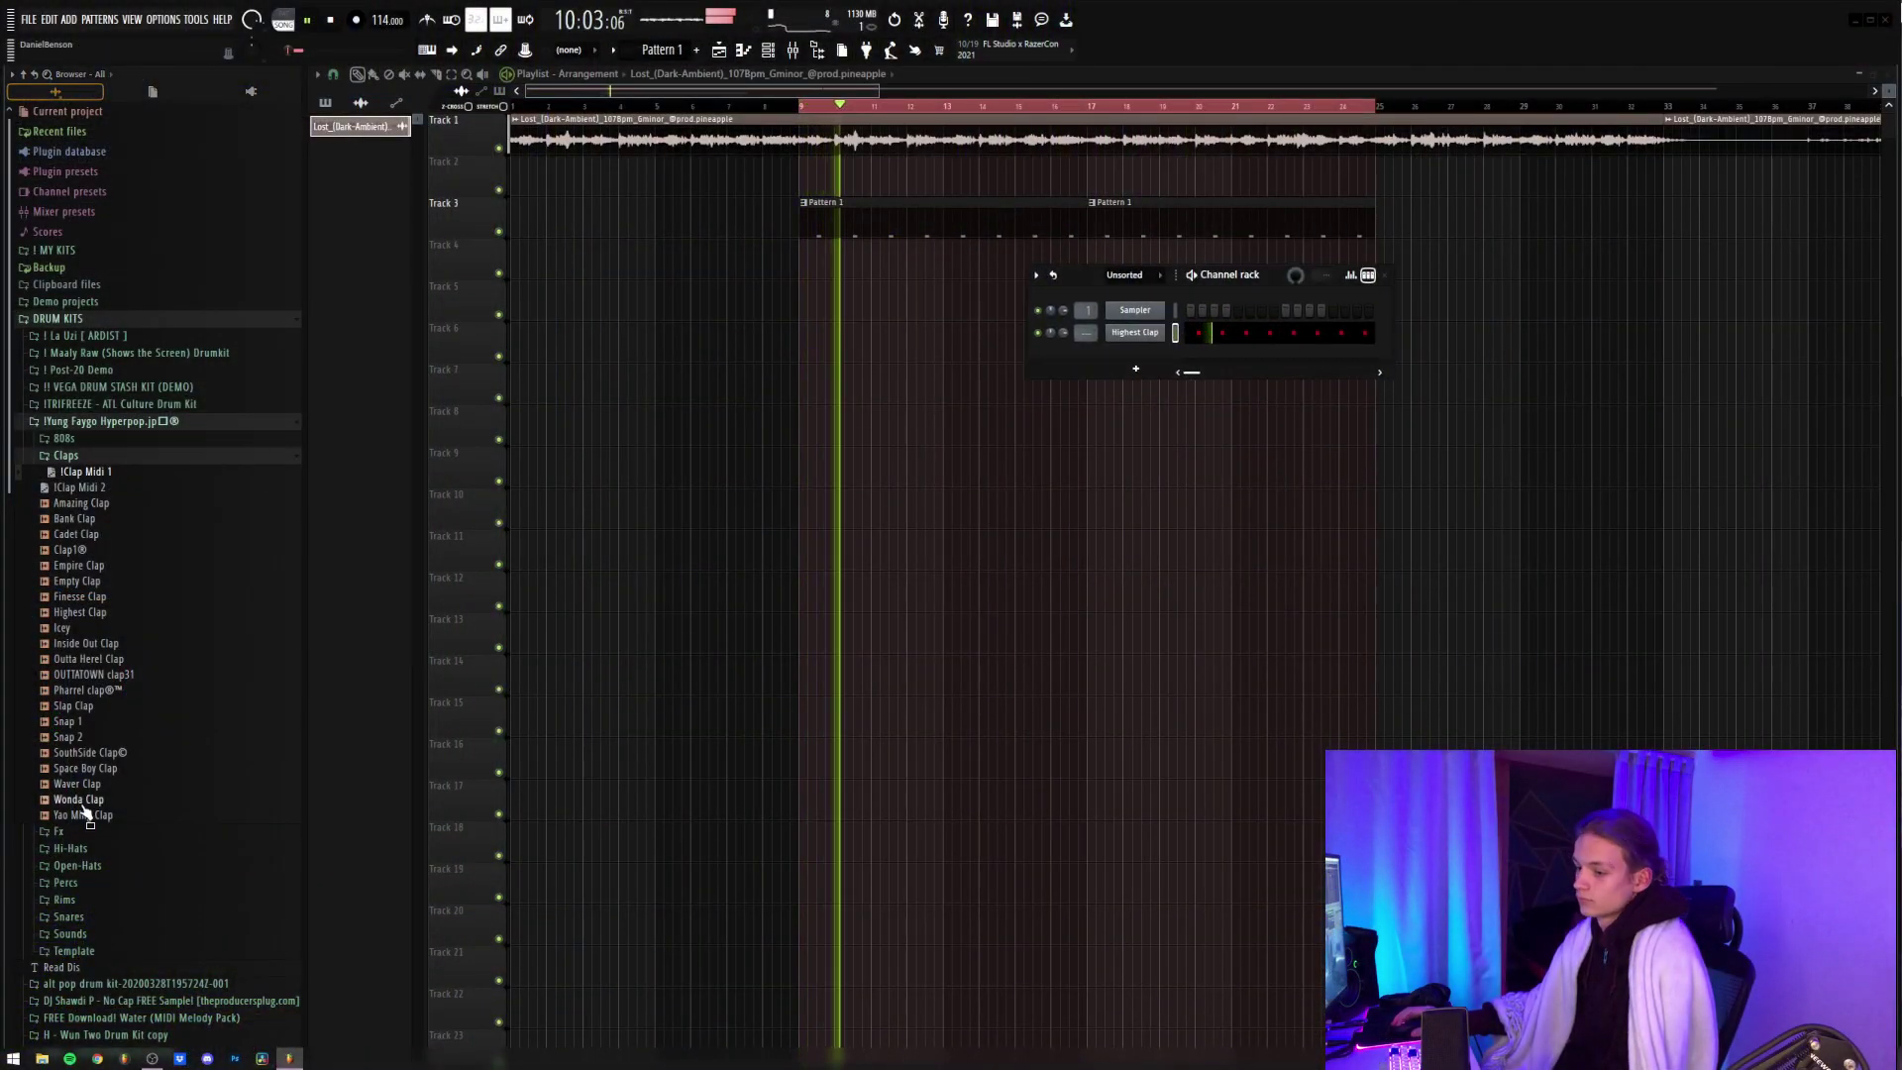
# - Load the Dark Hi-Hat sample from the kit's Hi-Hats folder as a new channel and fill it with a note every two steps
pyautogui.scroll(-4, 89, 807)
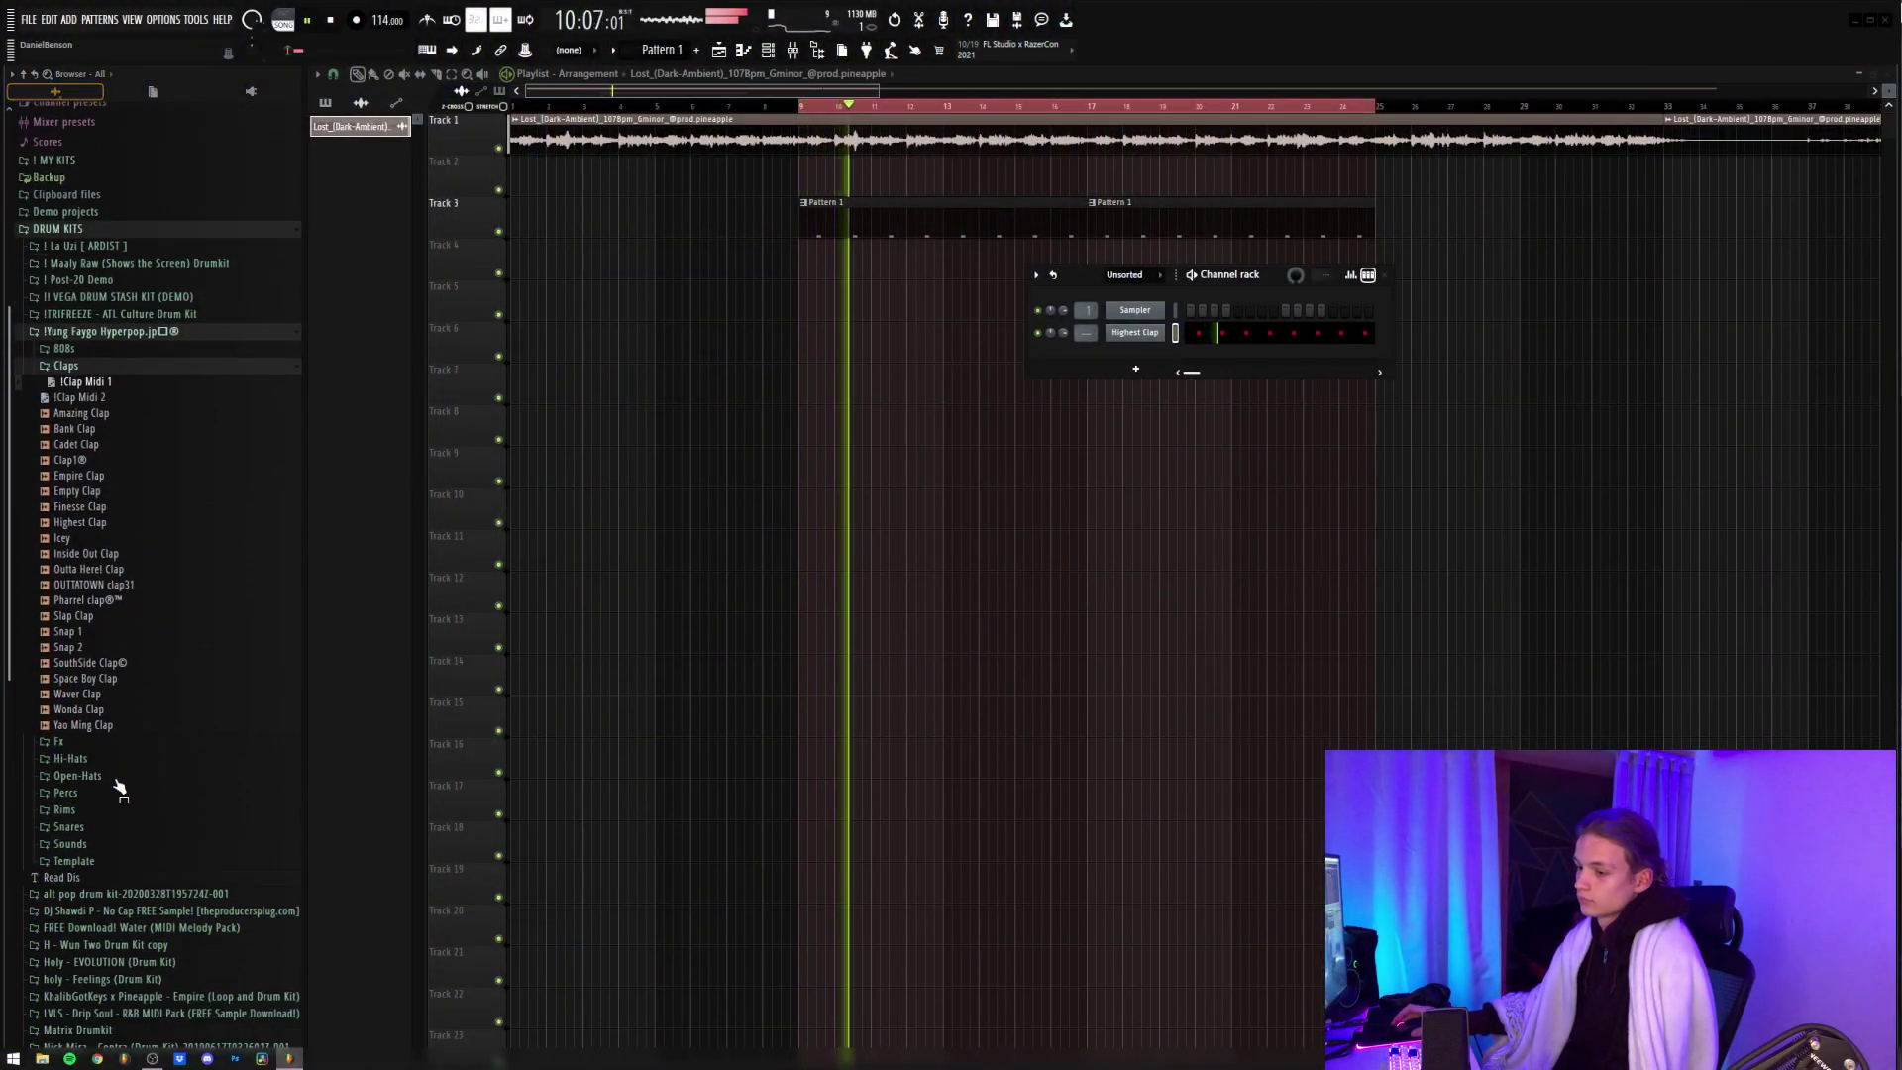
pyautogui.click(89, 662)
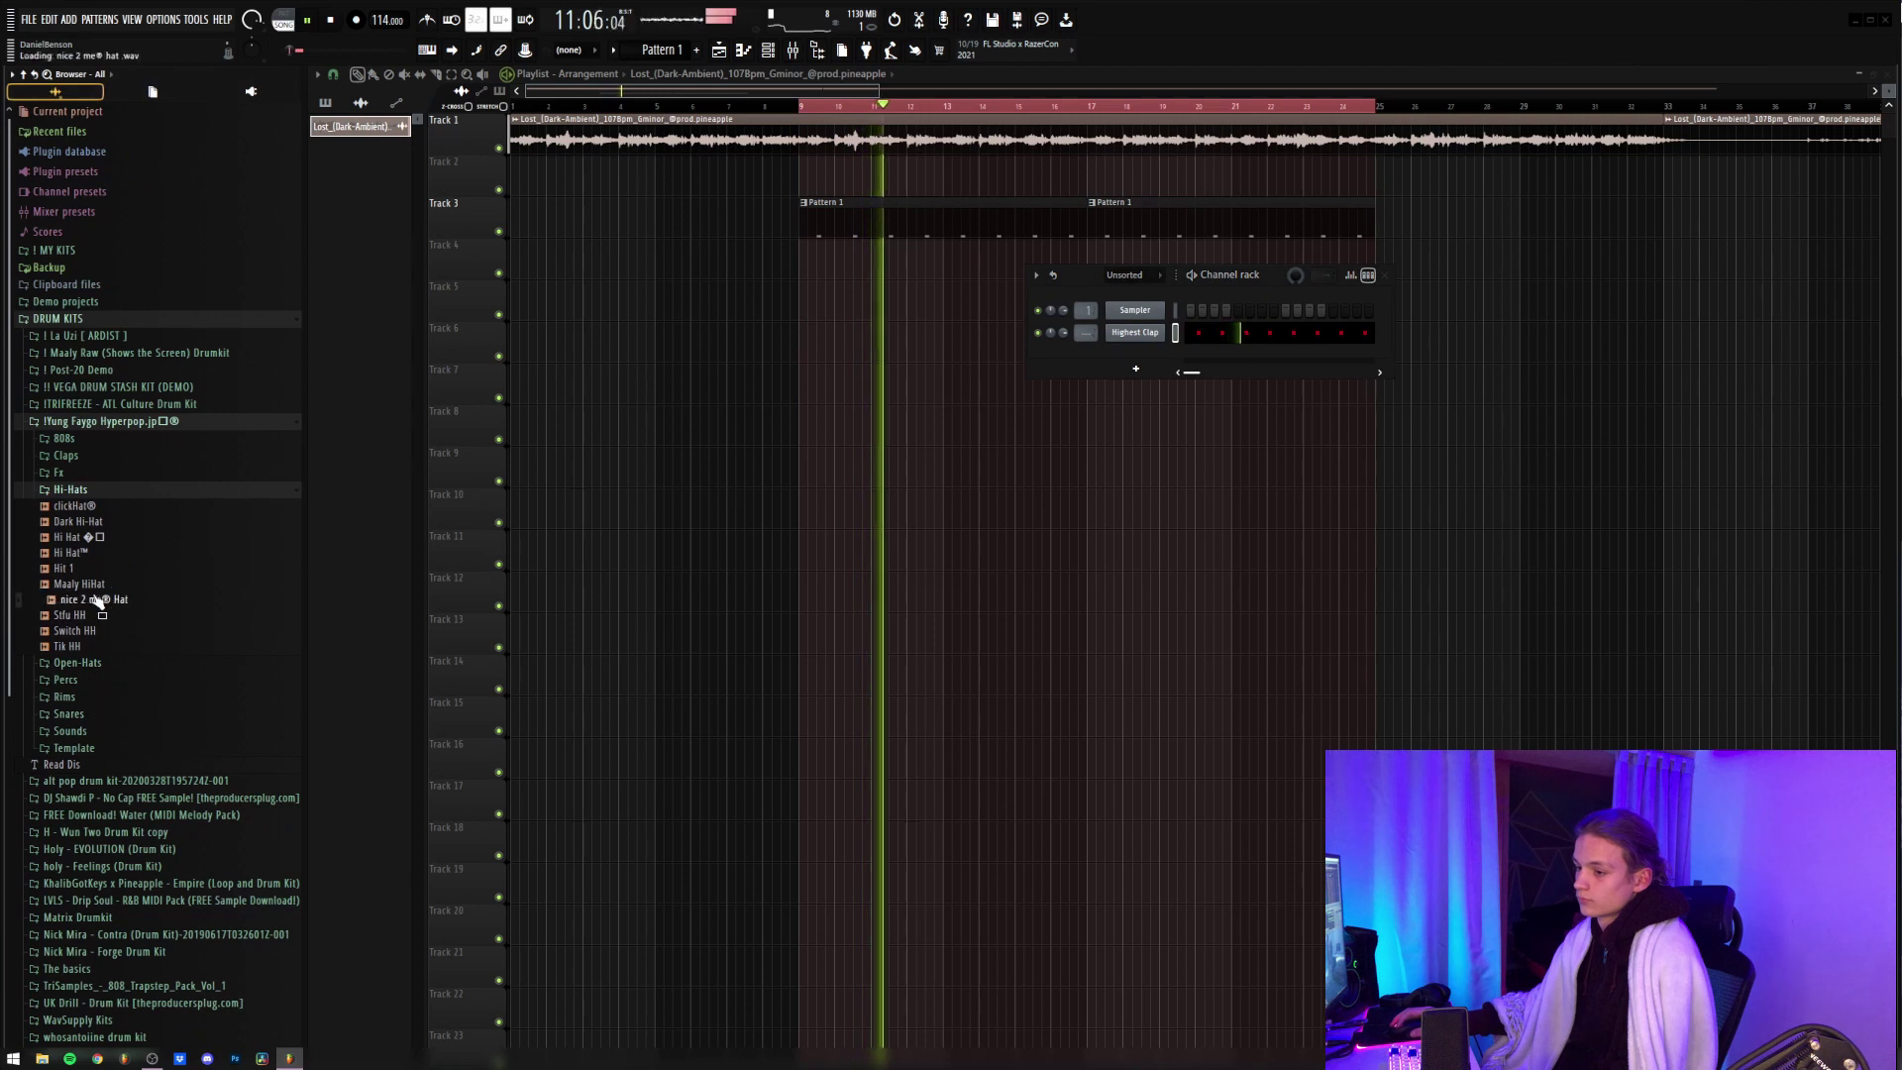
pyautogui.moveTo(91, 535); pyautogui.dragTo(1139, 356)
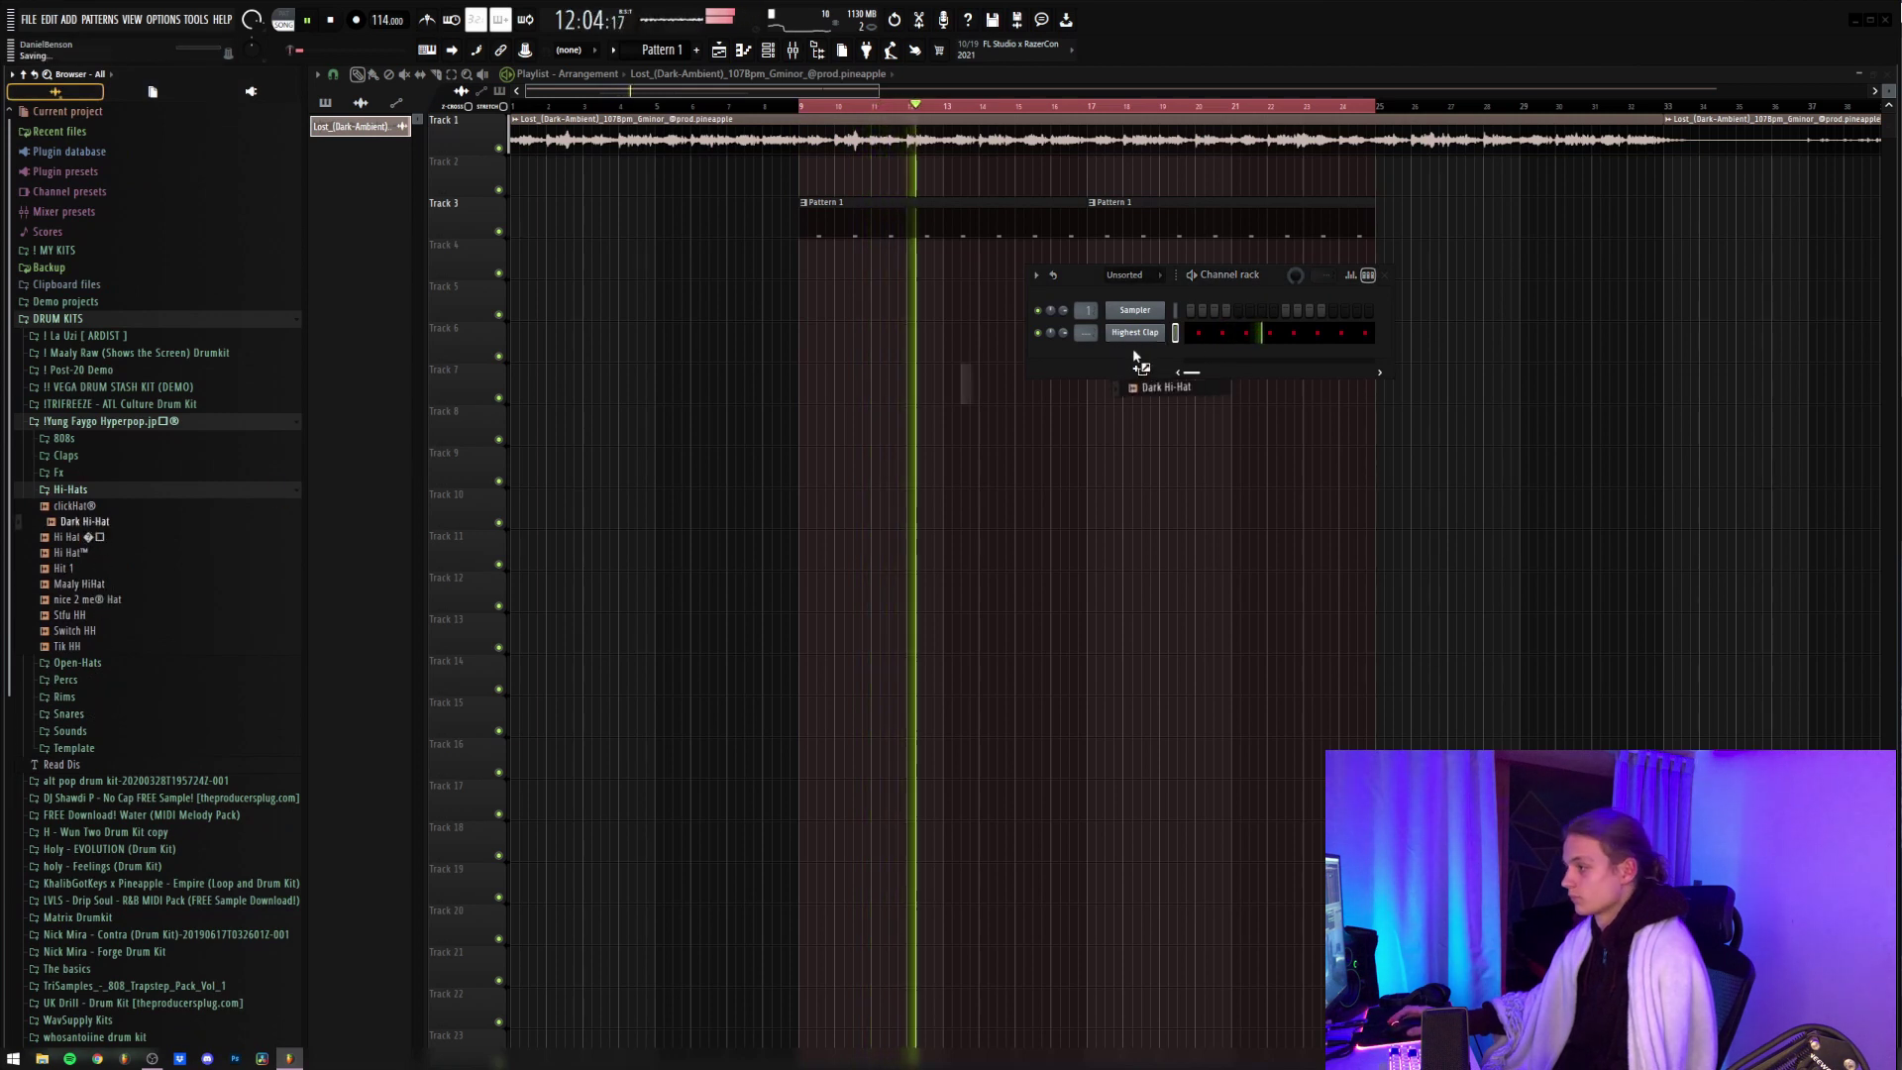
pyautogui.rightClick(1154, 353)
pyautogui.click(1204, 355)
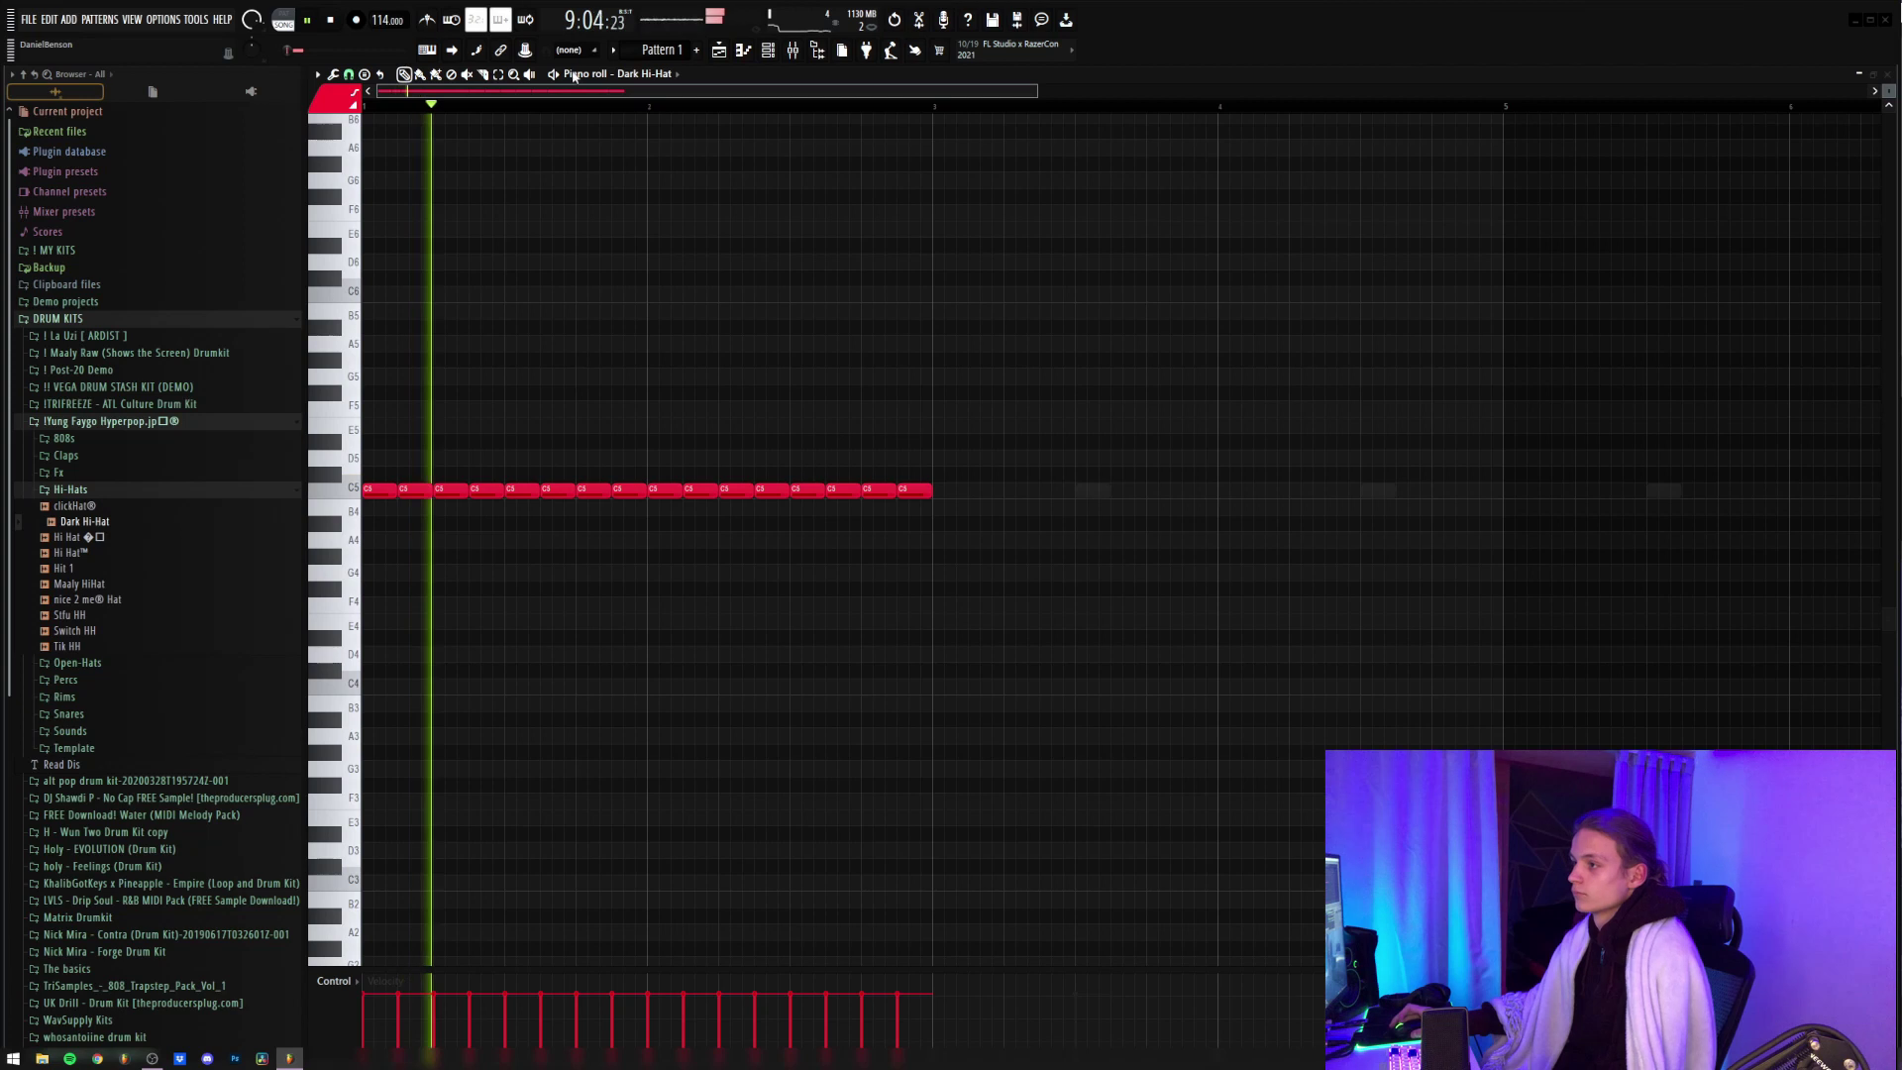
# - Replace the hi-hats in the second half of bar 1 with a short hit and a six-note roll on beat 4, fading its velocities downward
pyautogui.scroll(4, 578, 114)
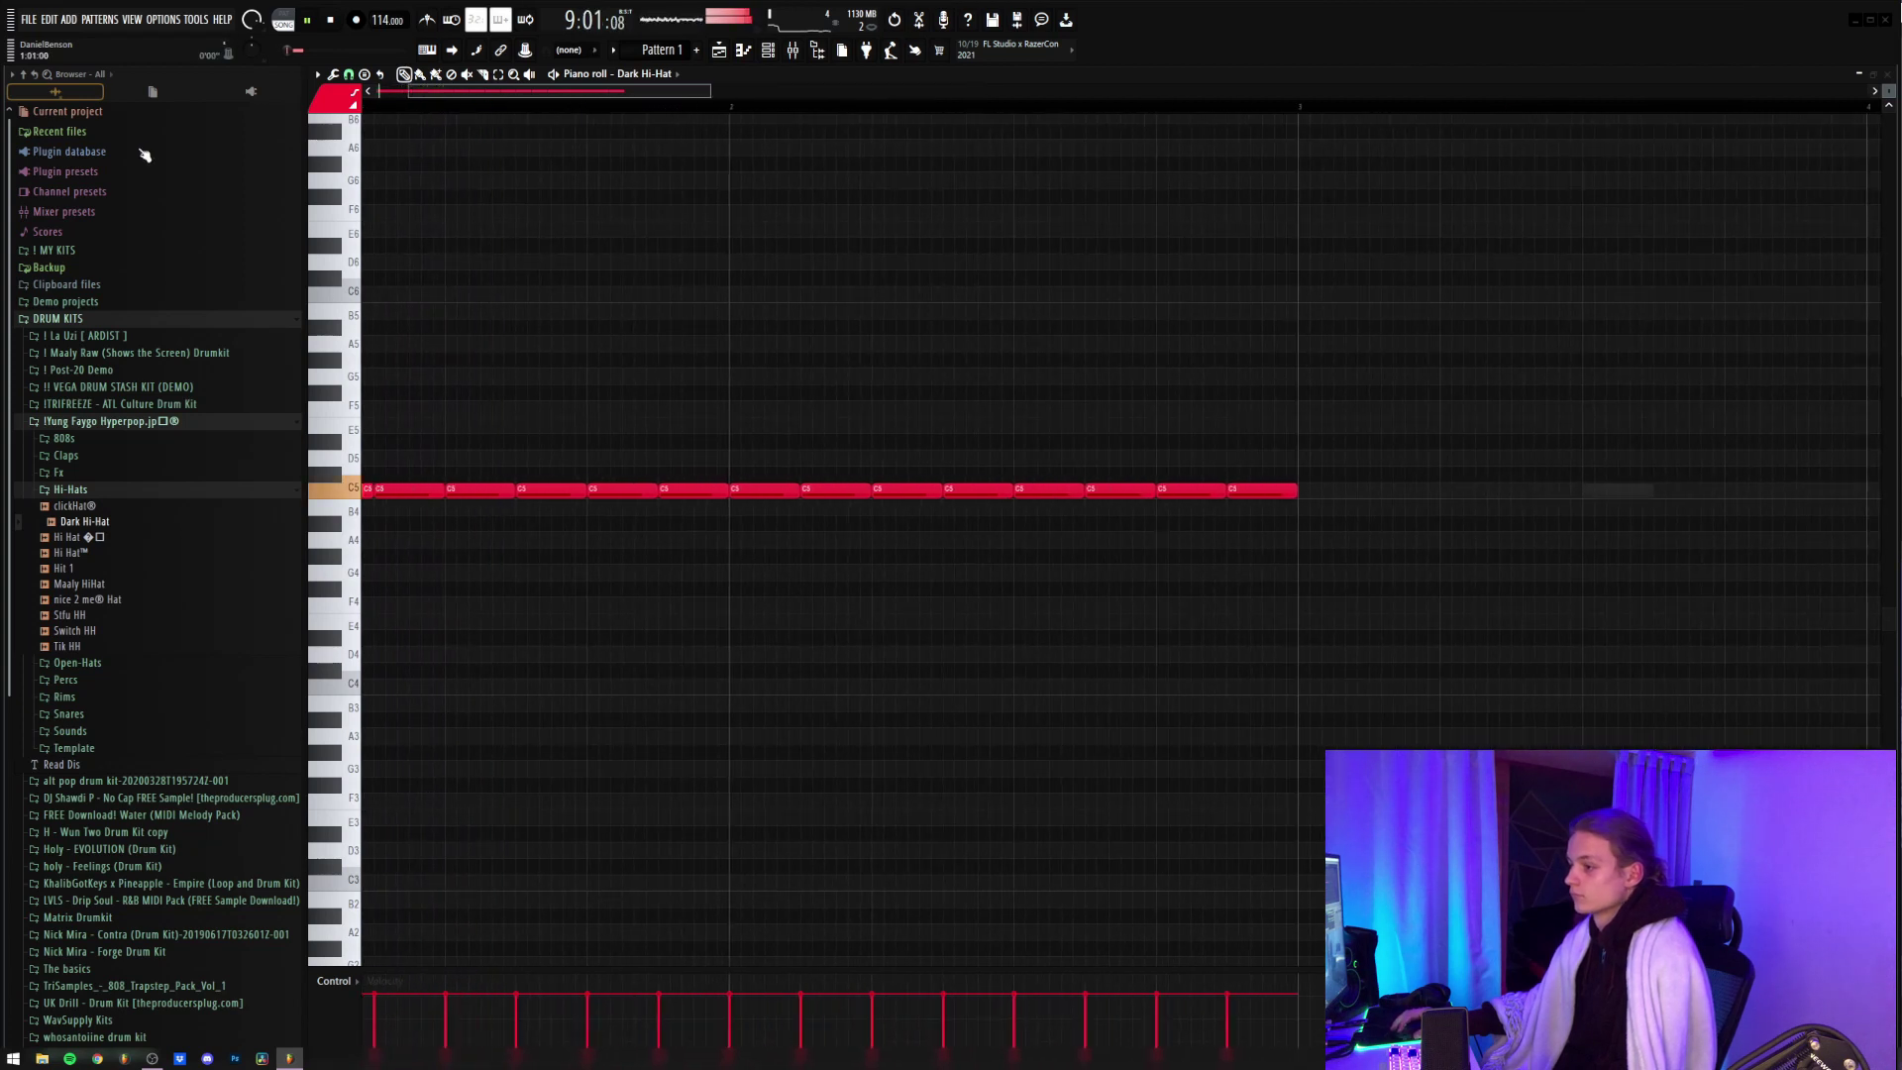
pyautogui.press('space')
pyautogui.press('space')
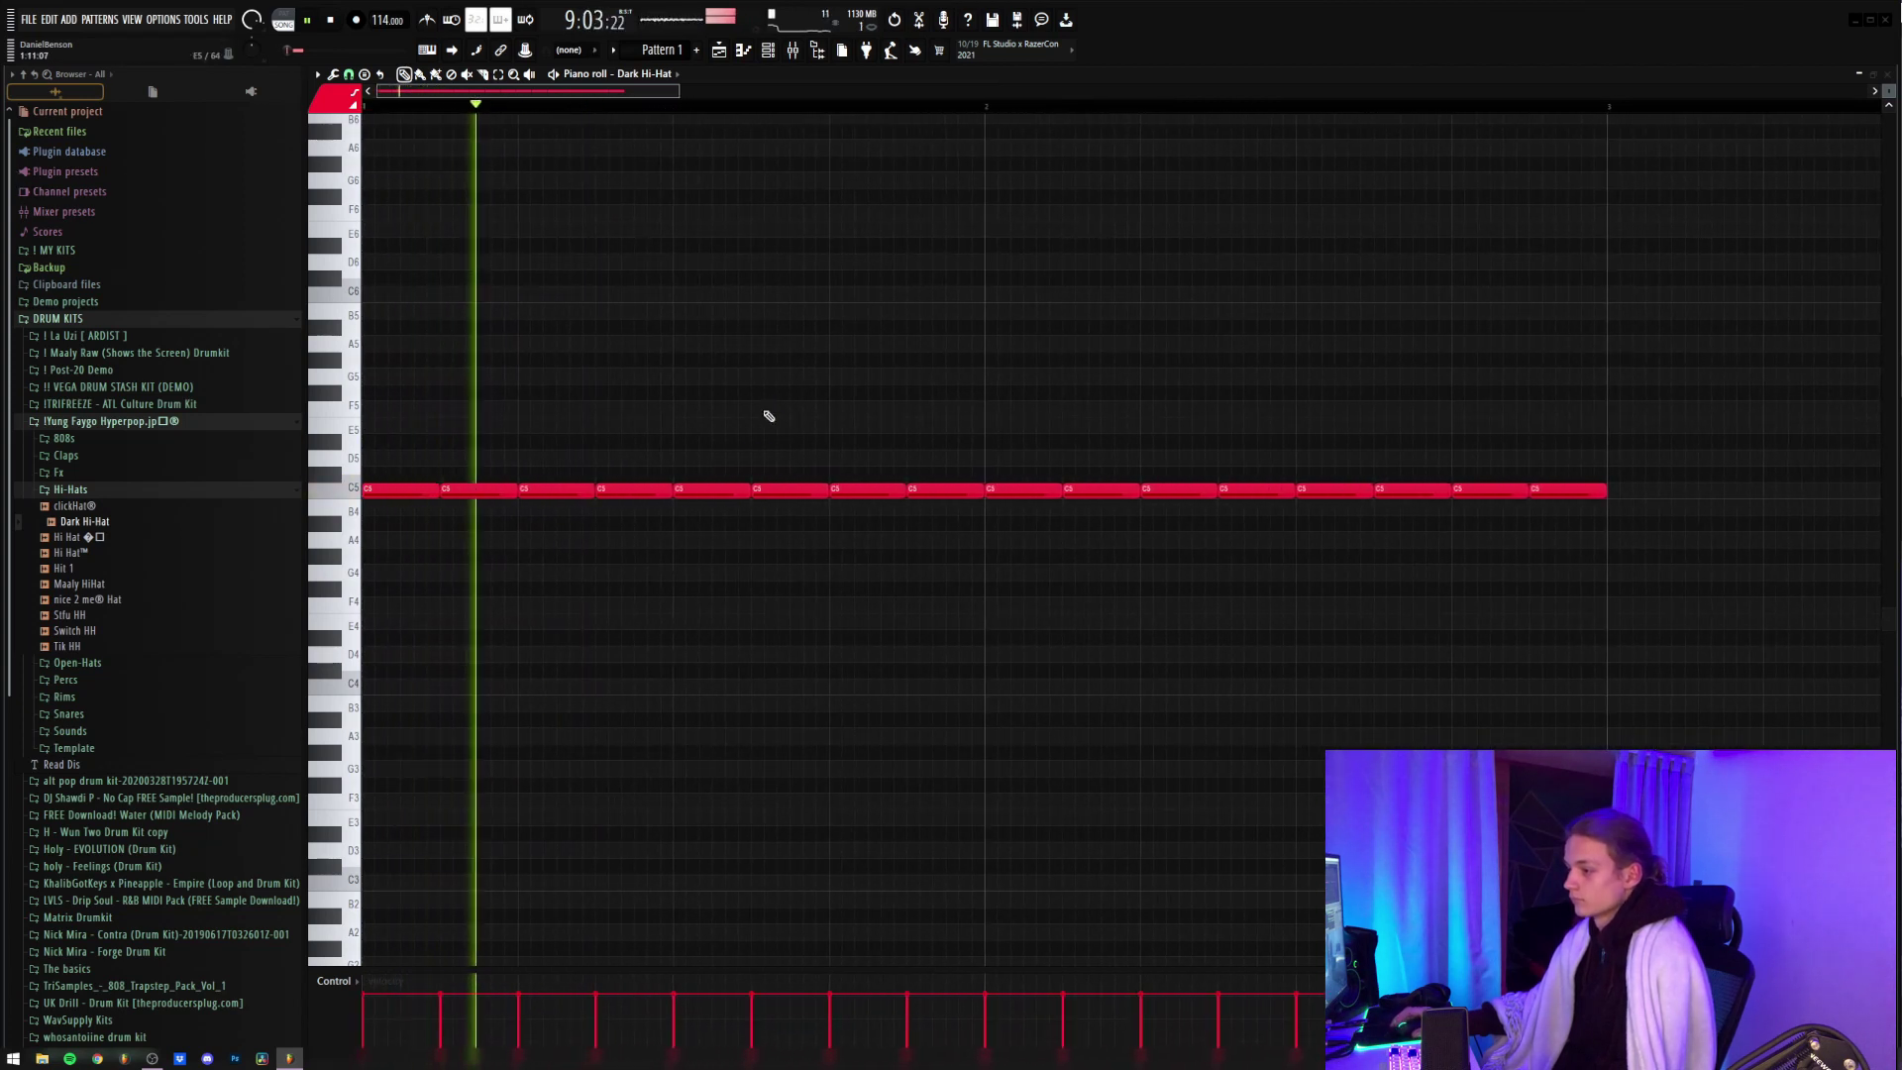
pyautogui.rightClick(722, 489)
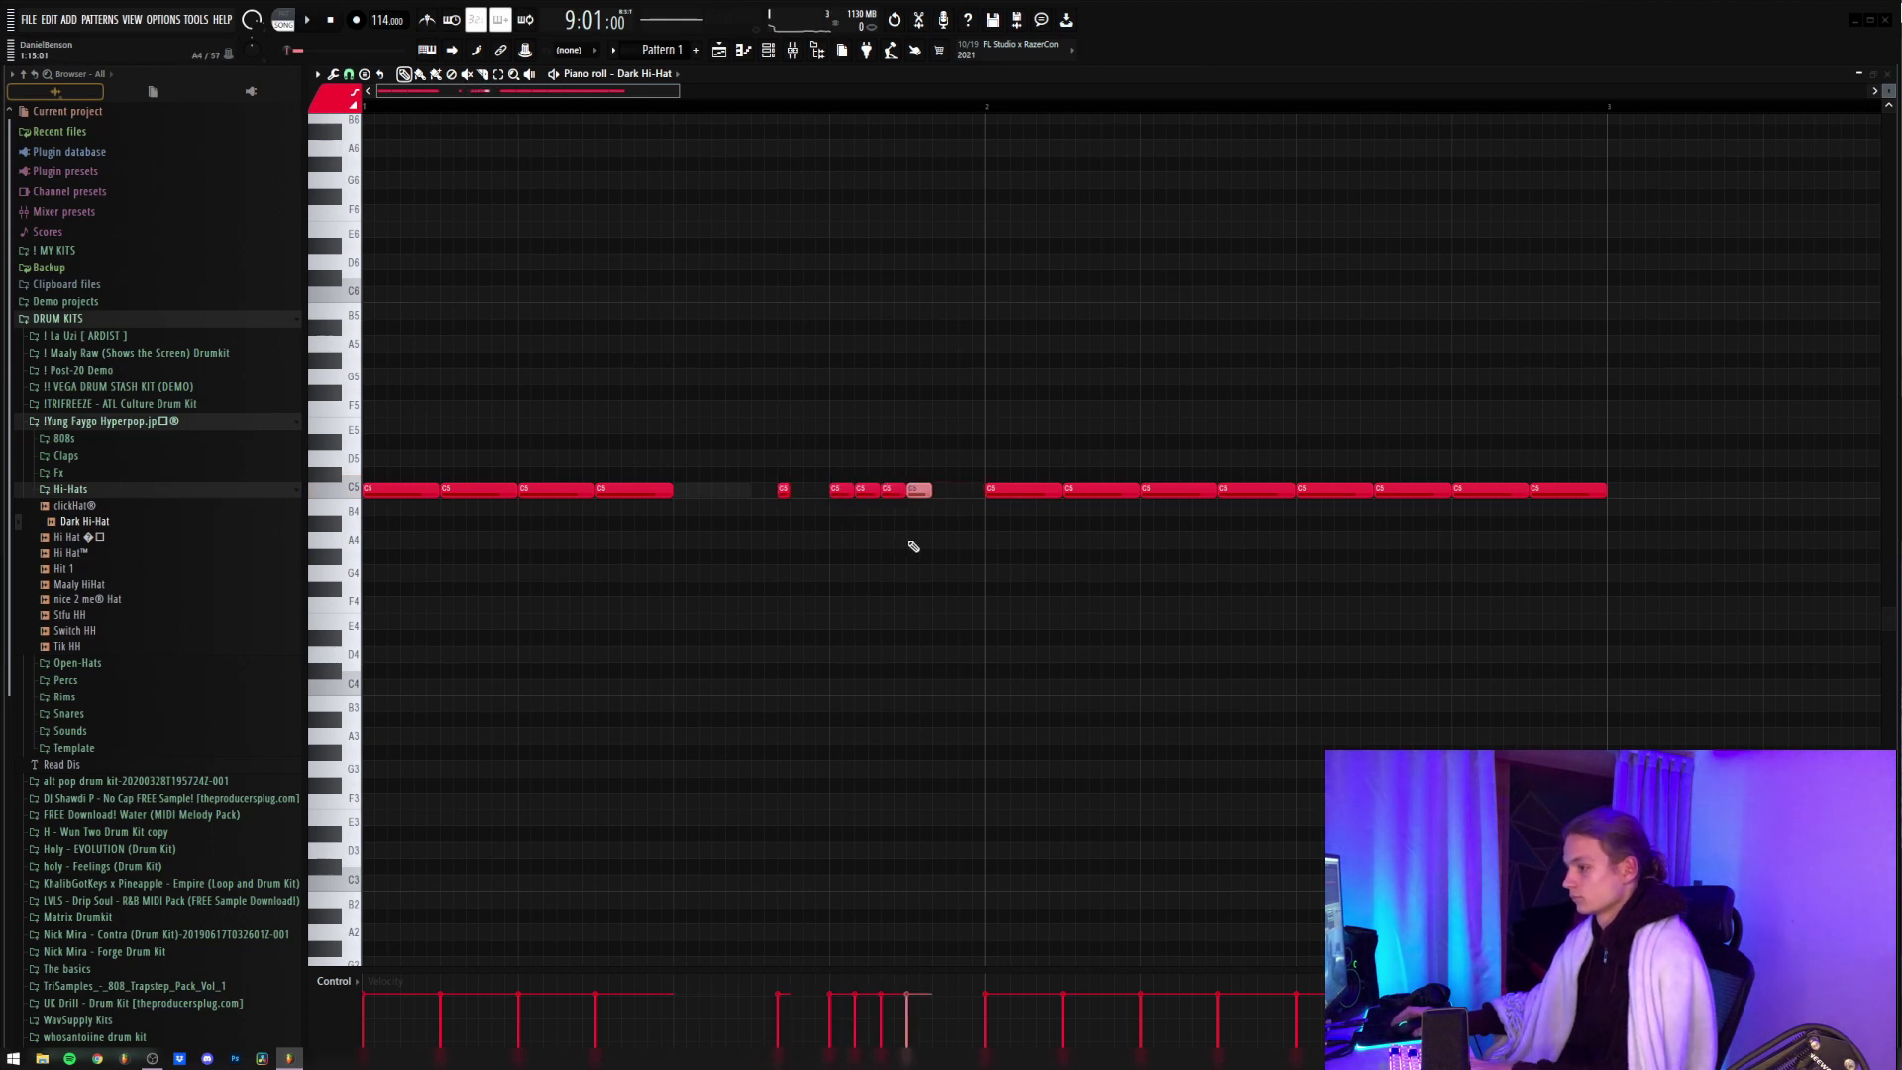
pyautogui.moveTo(866, 527); pyautogui.dragTo(842, 523)
pyautogui.press('space')
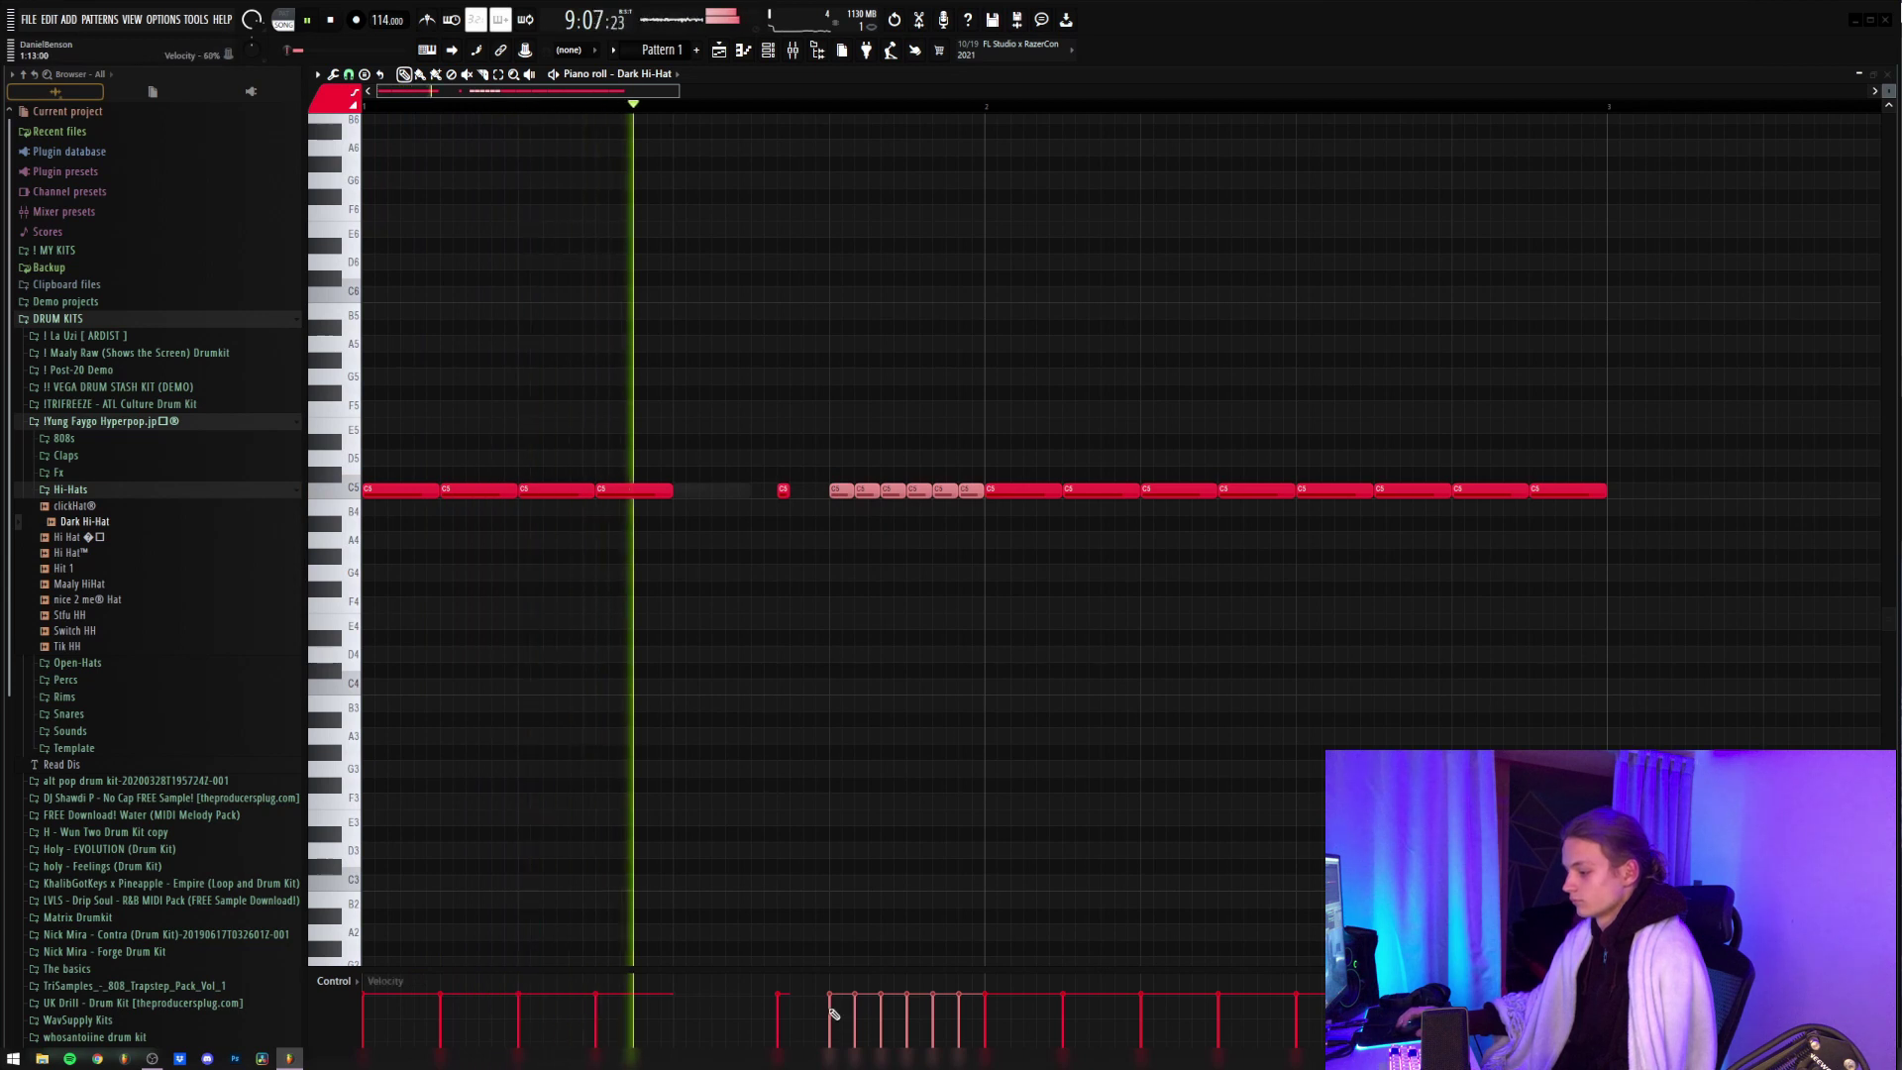
pyautogui.moveTo(973, 1054); pyautogui.dragTo(971, 1050)
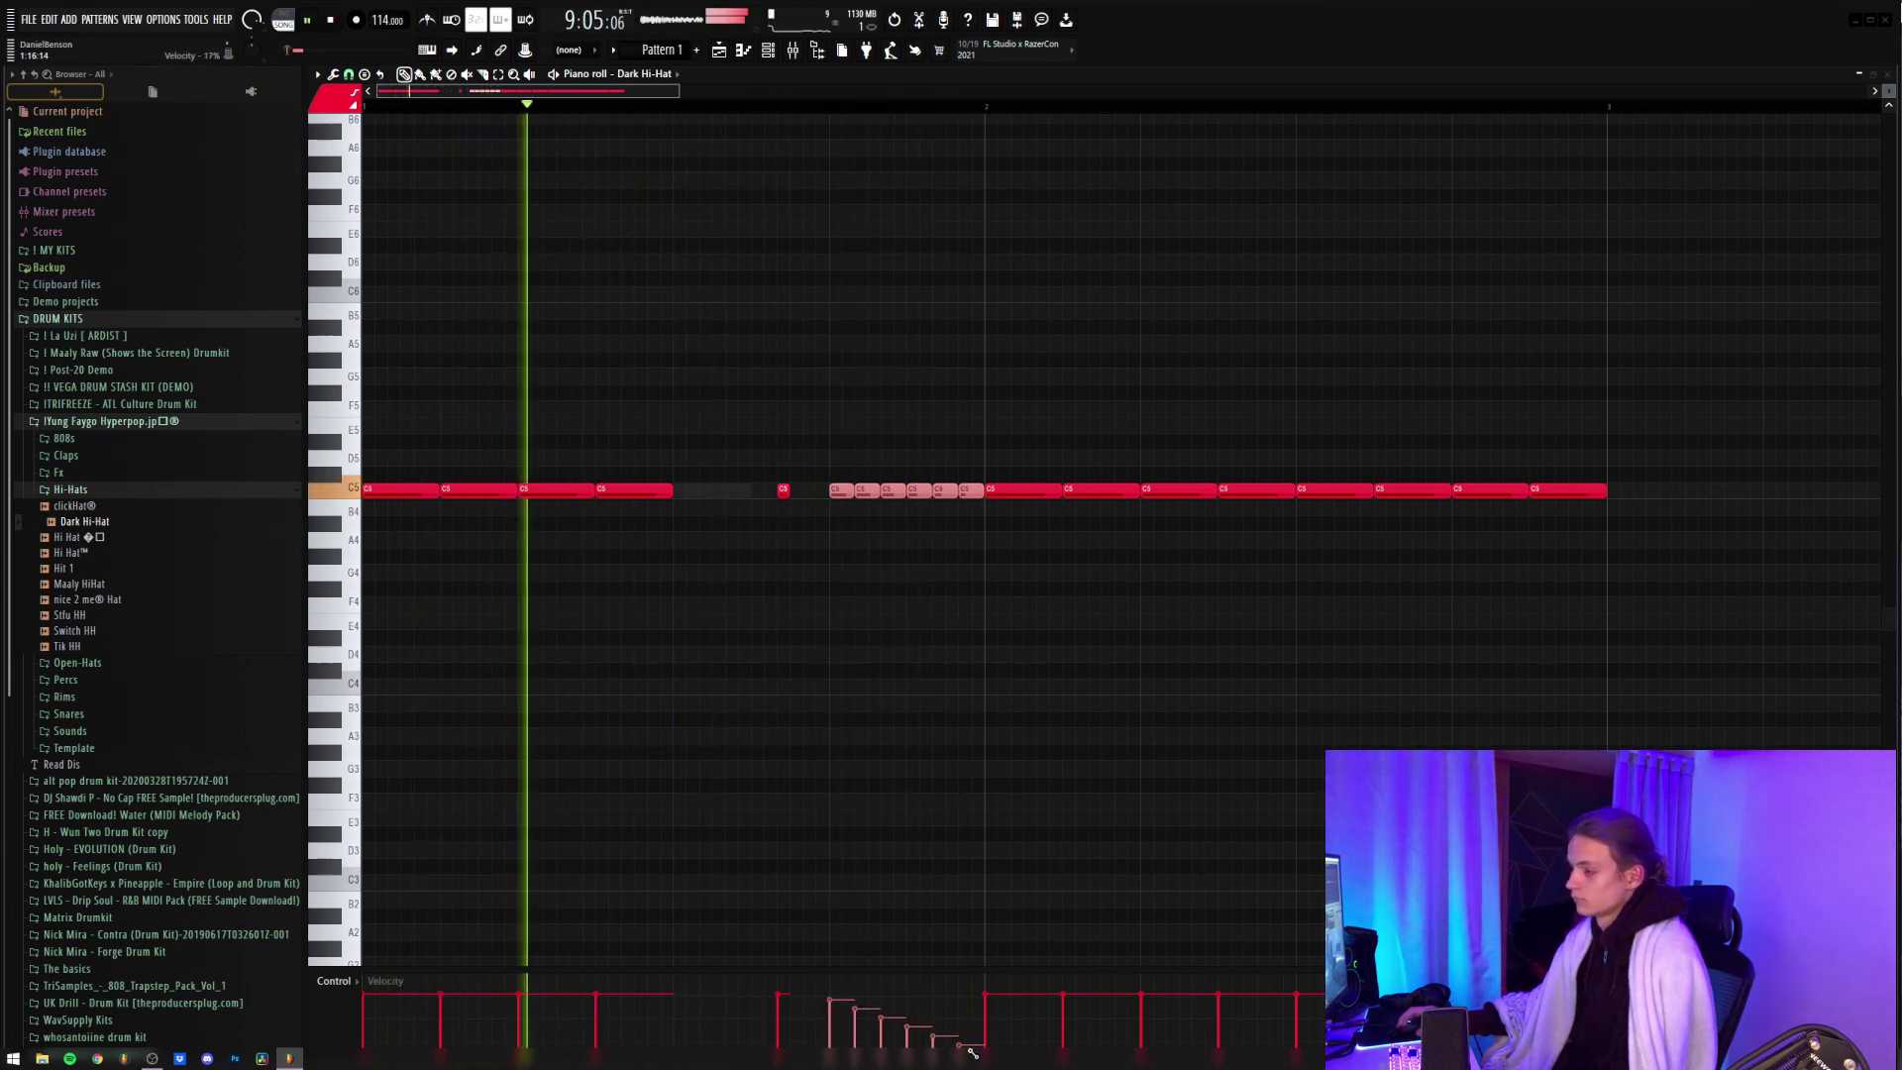
# - Split the second hi-hat of bar 1 into two short C5 hits and lower the velocity of the second one
pyautogui.keyDown('ctrl'); pyautogui.click(845, 712); pyautogui.keyUp('ctrl')
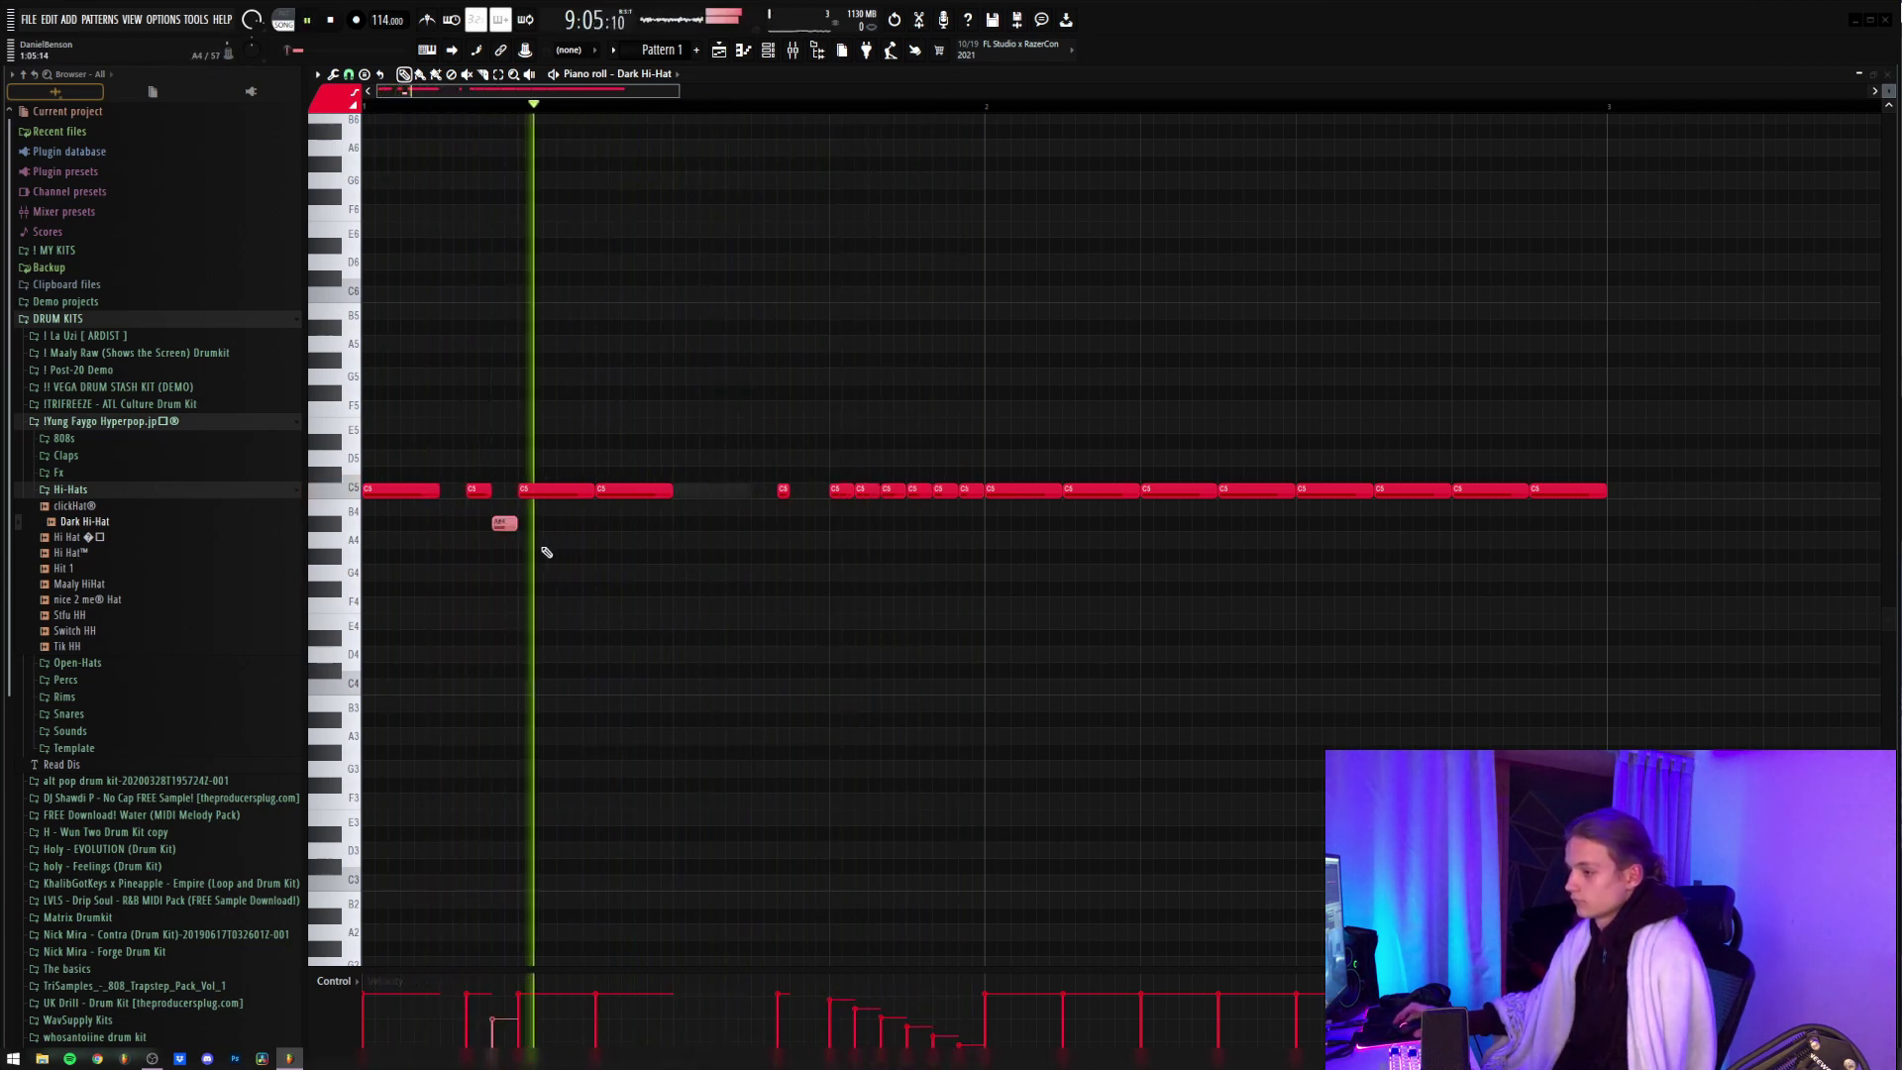
pyautogui.press('space')
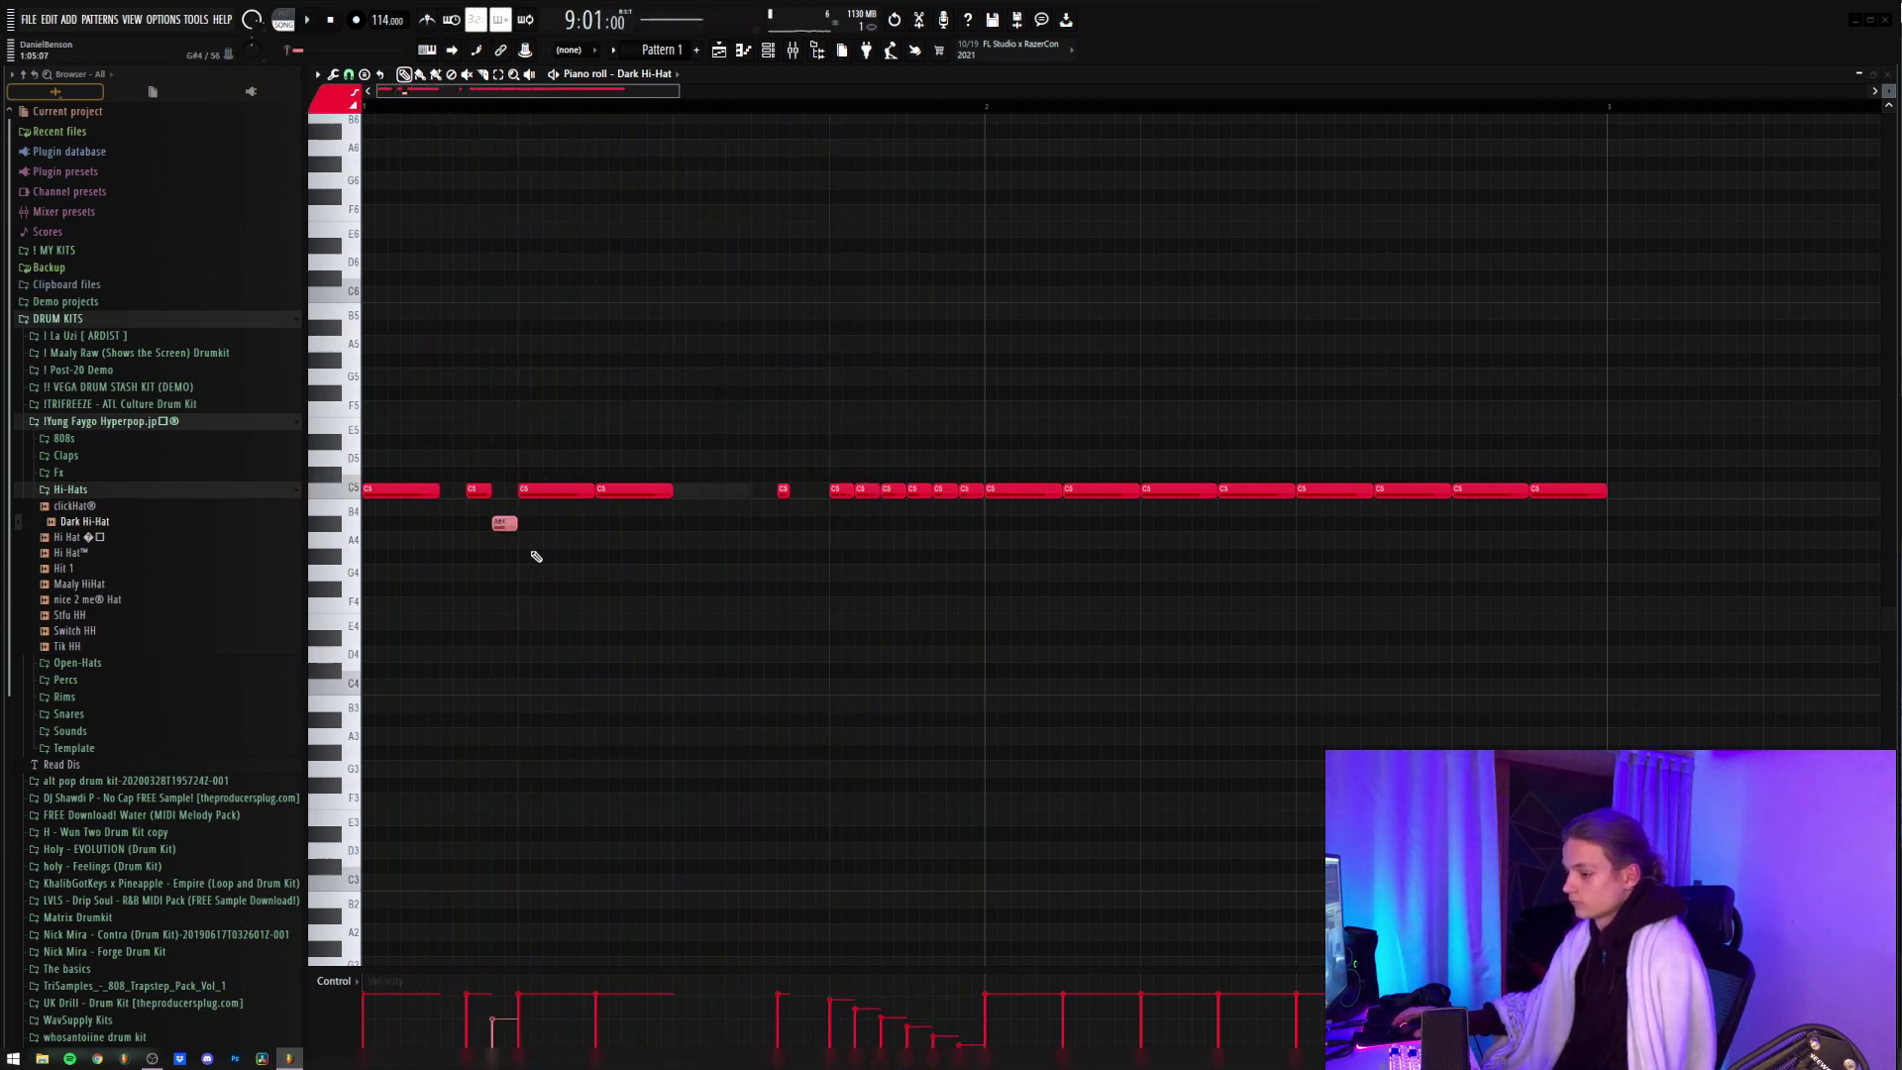
pyautogui.moveTo(504, 523); pyautogui.dragTo(504, 489)
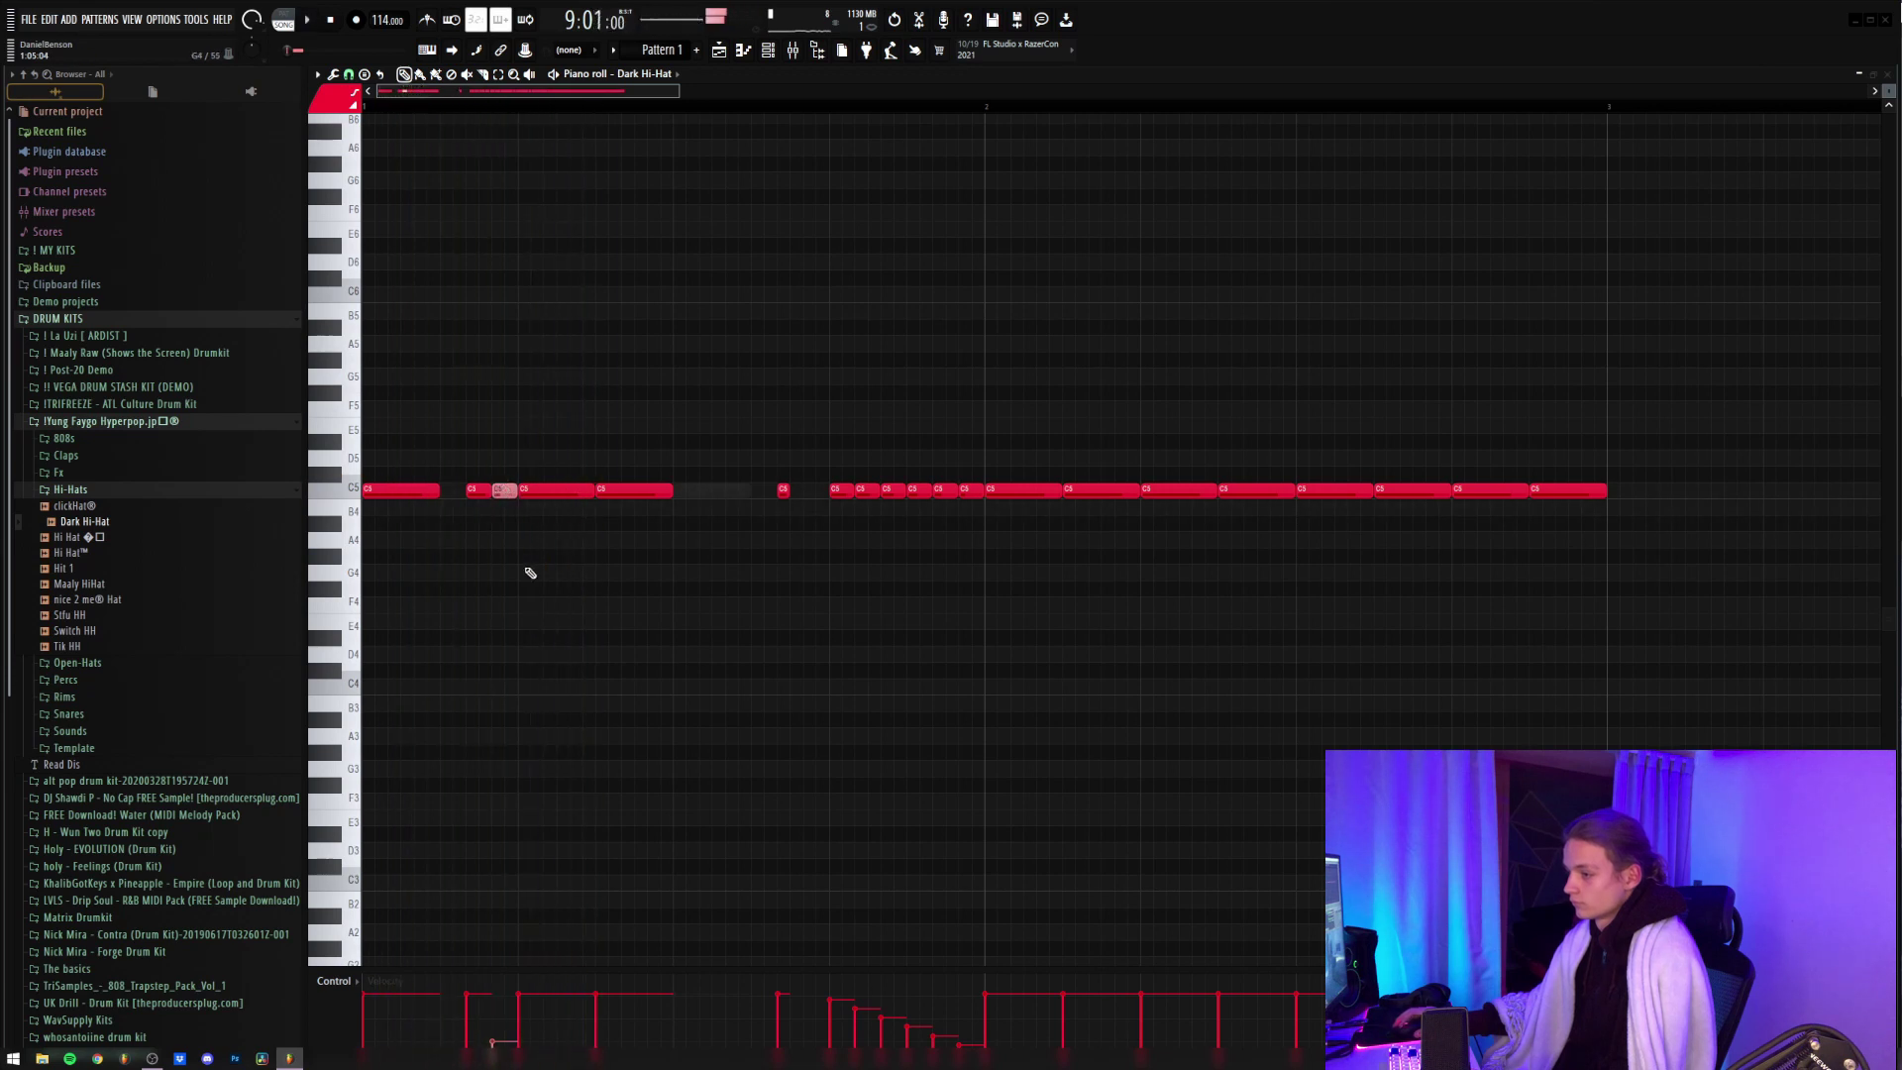
# - Add low-pitched hi-hat notes at C#4 on the first beat and C4 in beat 2 of bar 1, and D4 in bar 2
pyautogui.press('space')
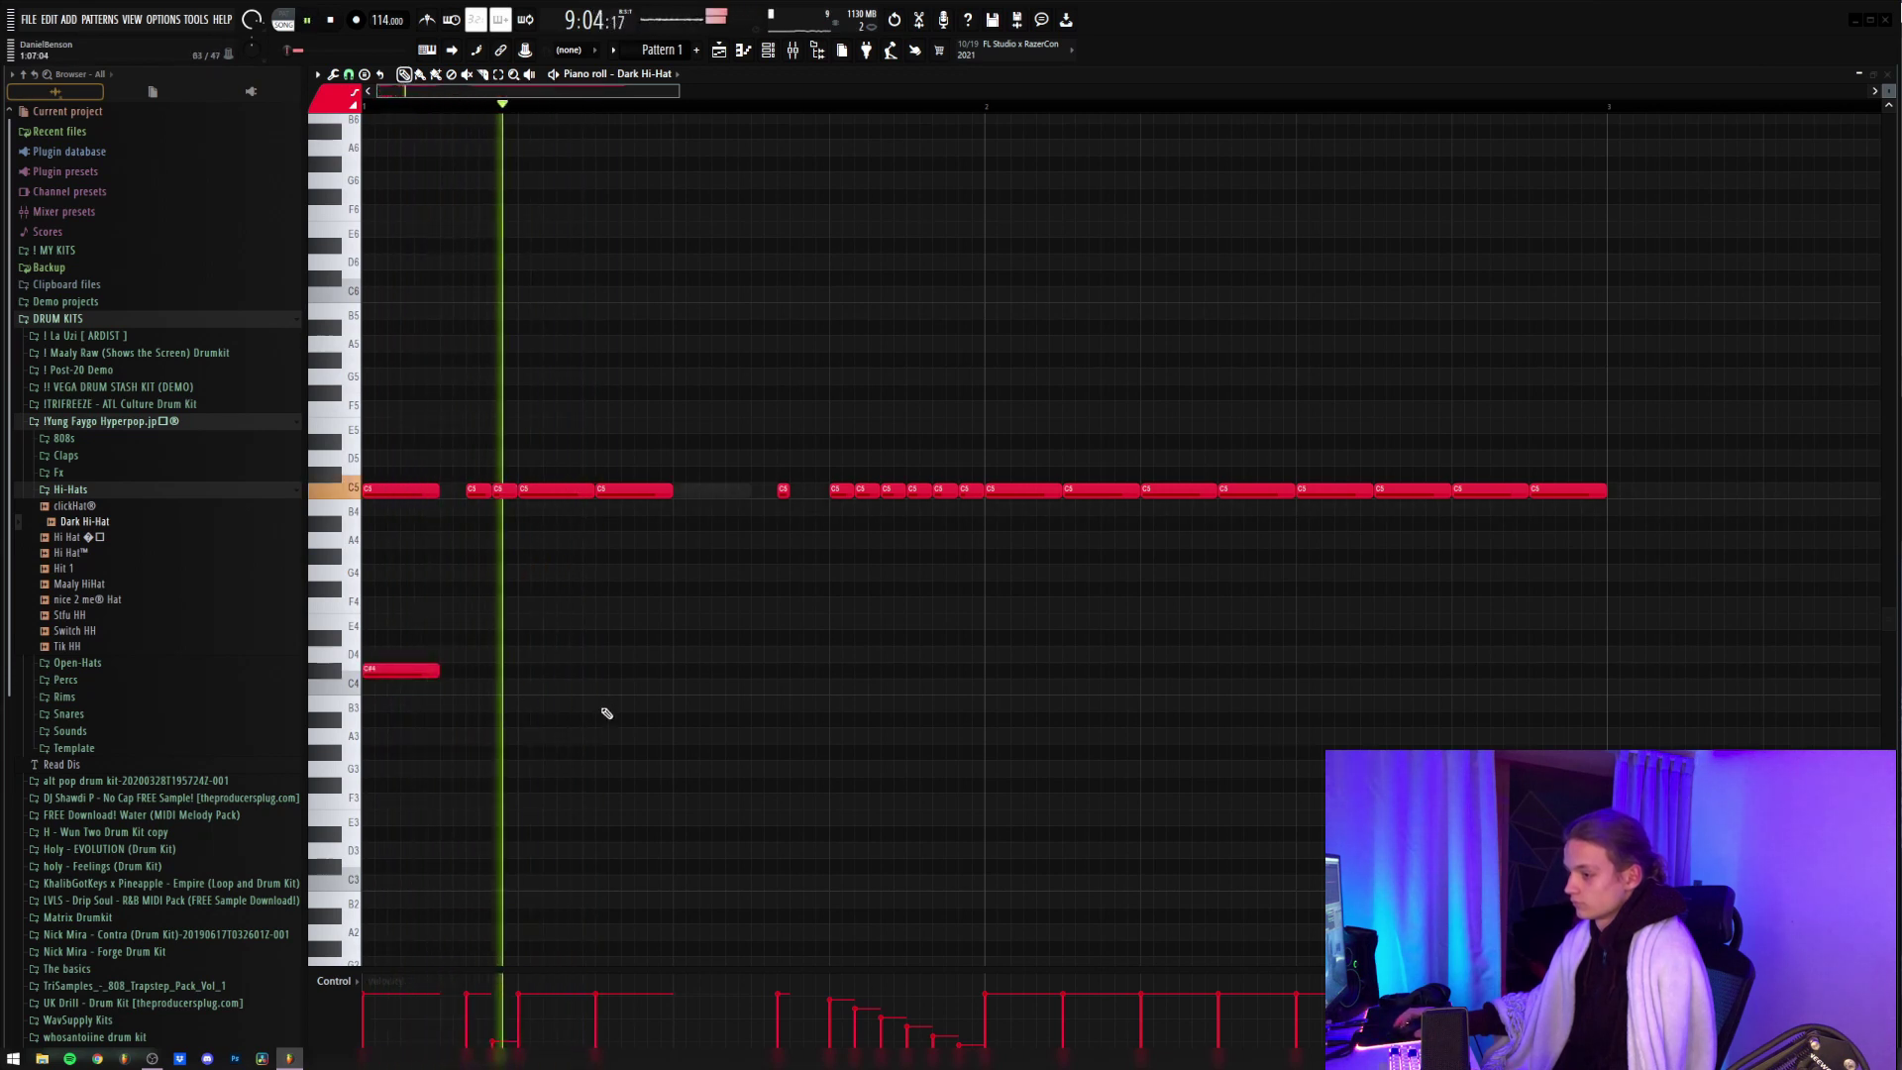
pyautogui.press('space')
pyautogui.click(605, 674)
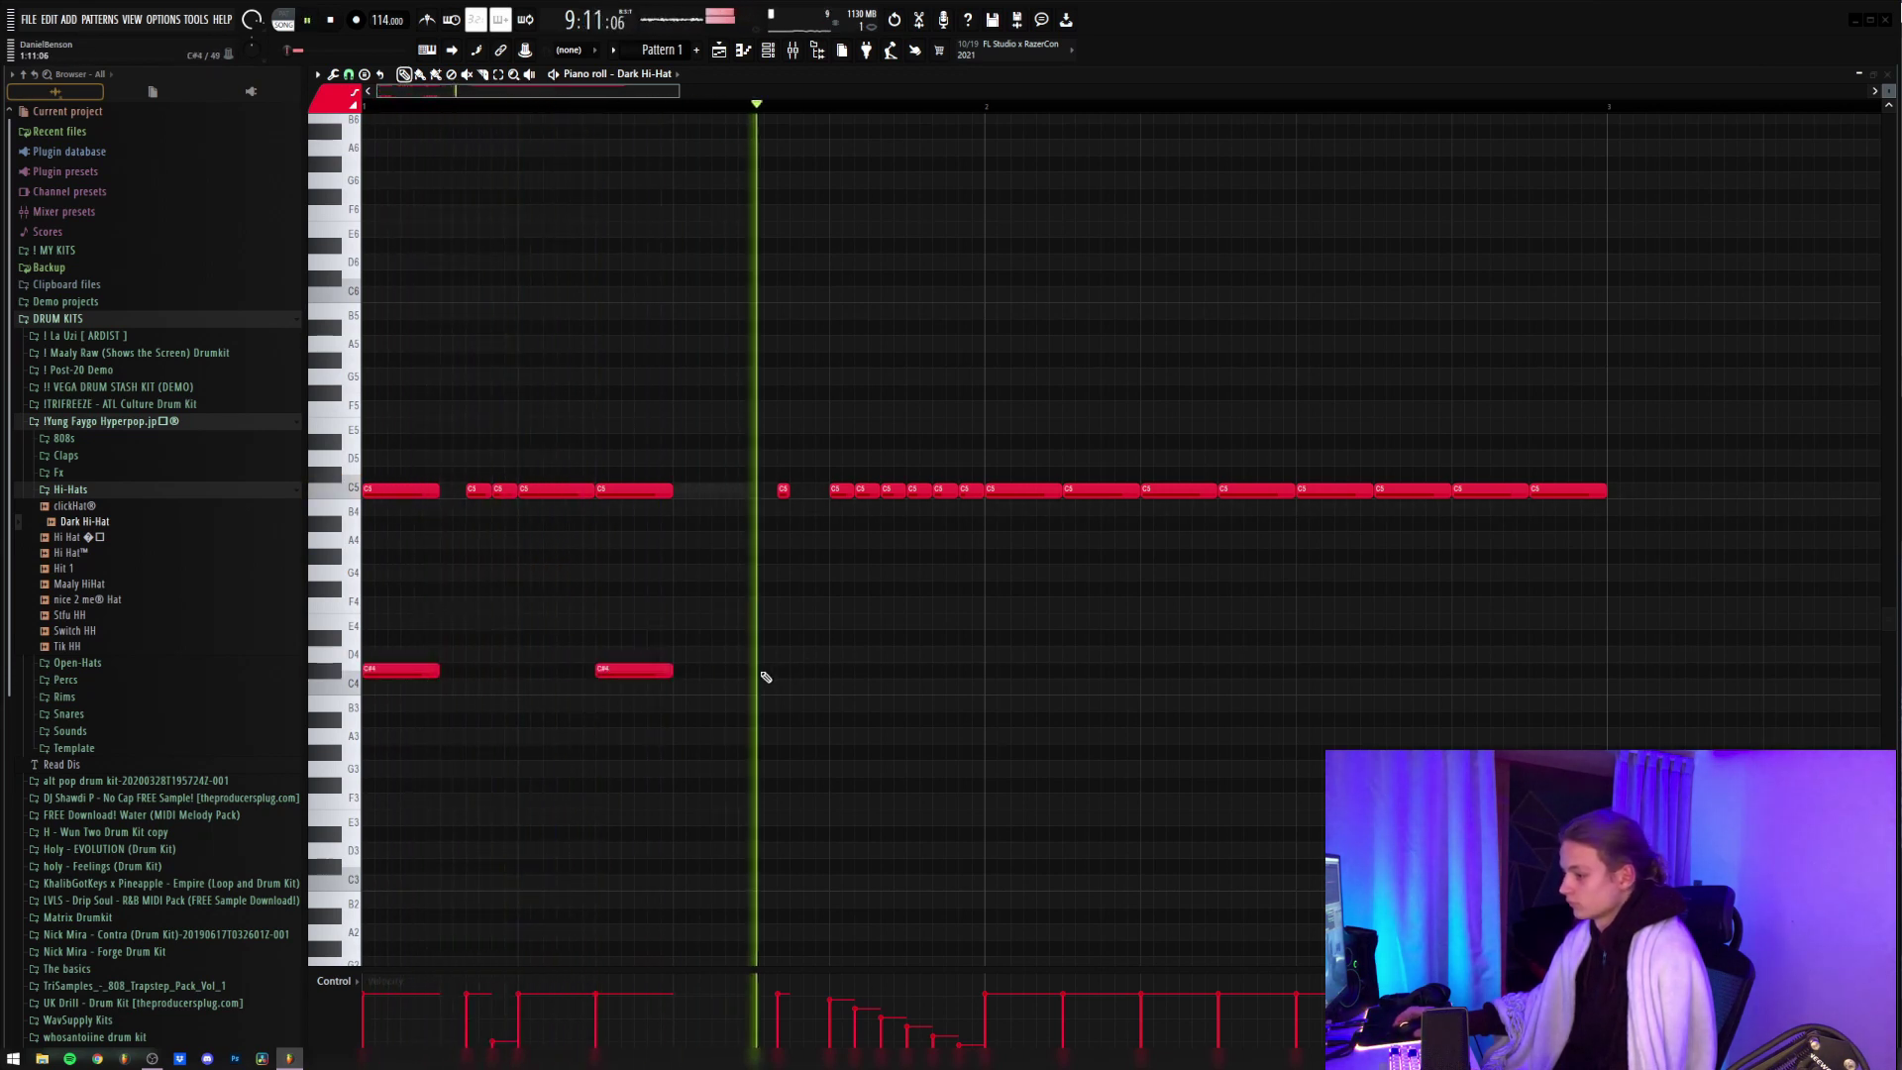
pyautogui.click(595, 686)
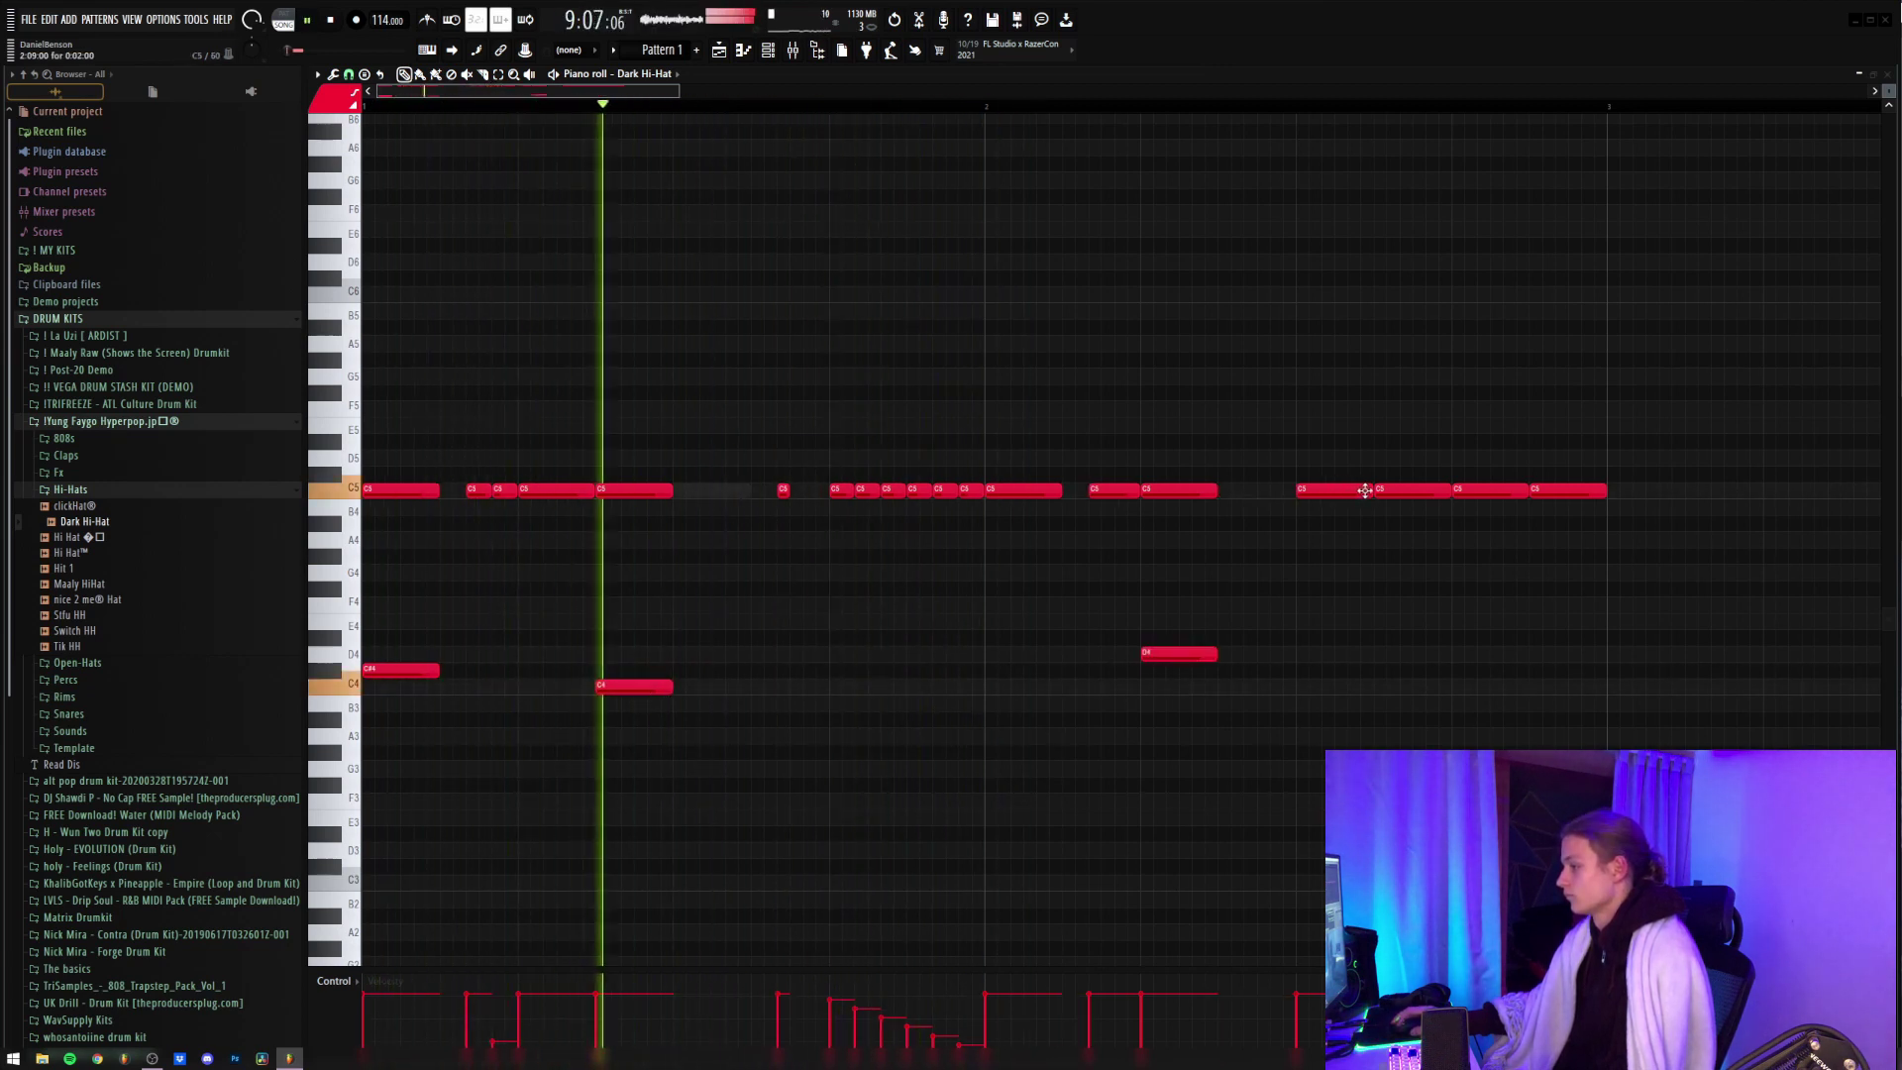
# - Extend the hi-hat pattern to four bars with shorter broken-up hits, ending bar 4 with a fast roll over A#4 and A#3 notes
pyautogui.moveTo(1387, 489)
pyautogui.mouseDown()
pyautogui.moveTo(1362, 489)
pyautogui.moveTo(1404, 490)
pyautogui.moveTo(1383, 491)
pyautogui.mouseUp()
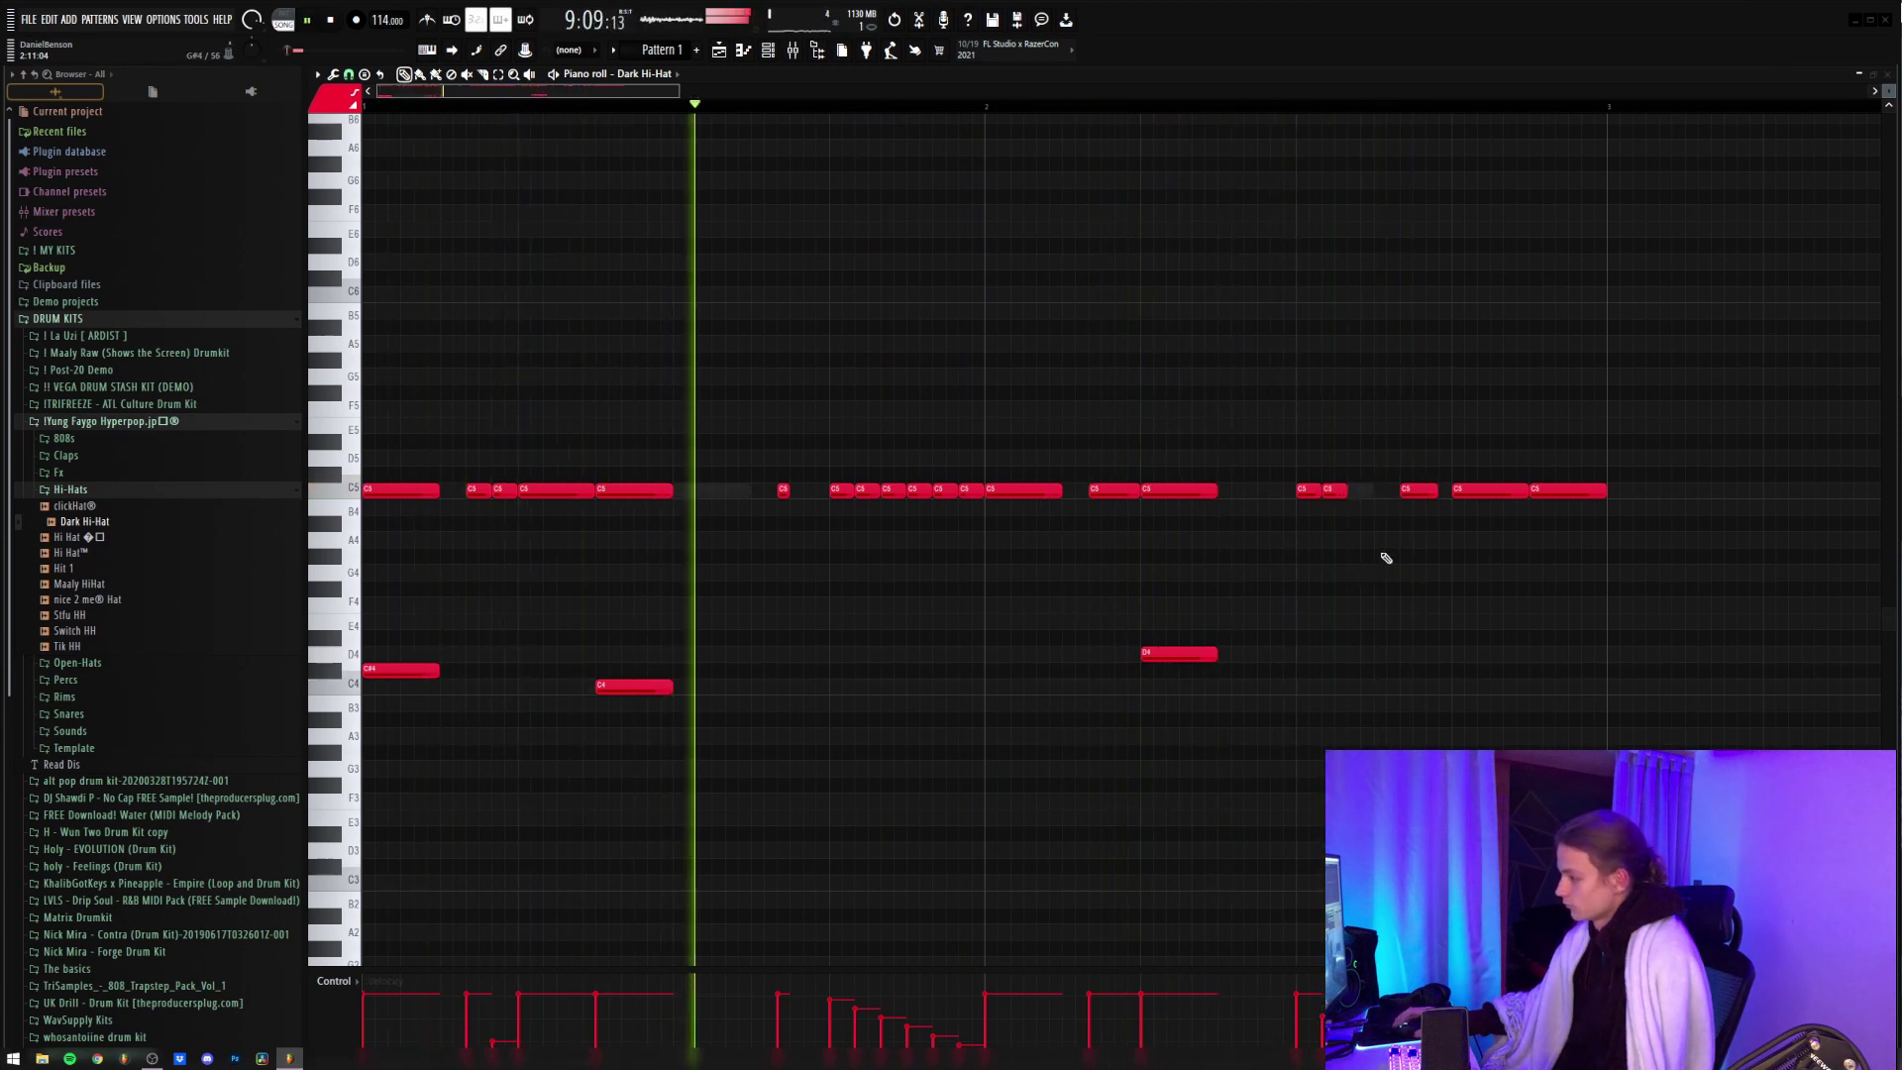
pyautogui.rightClick(1543, 492)
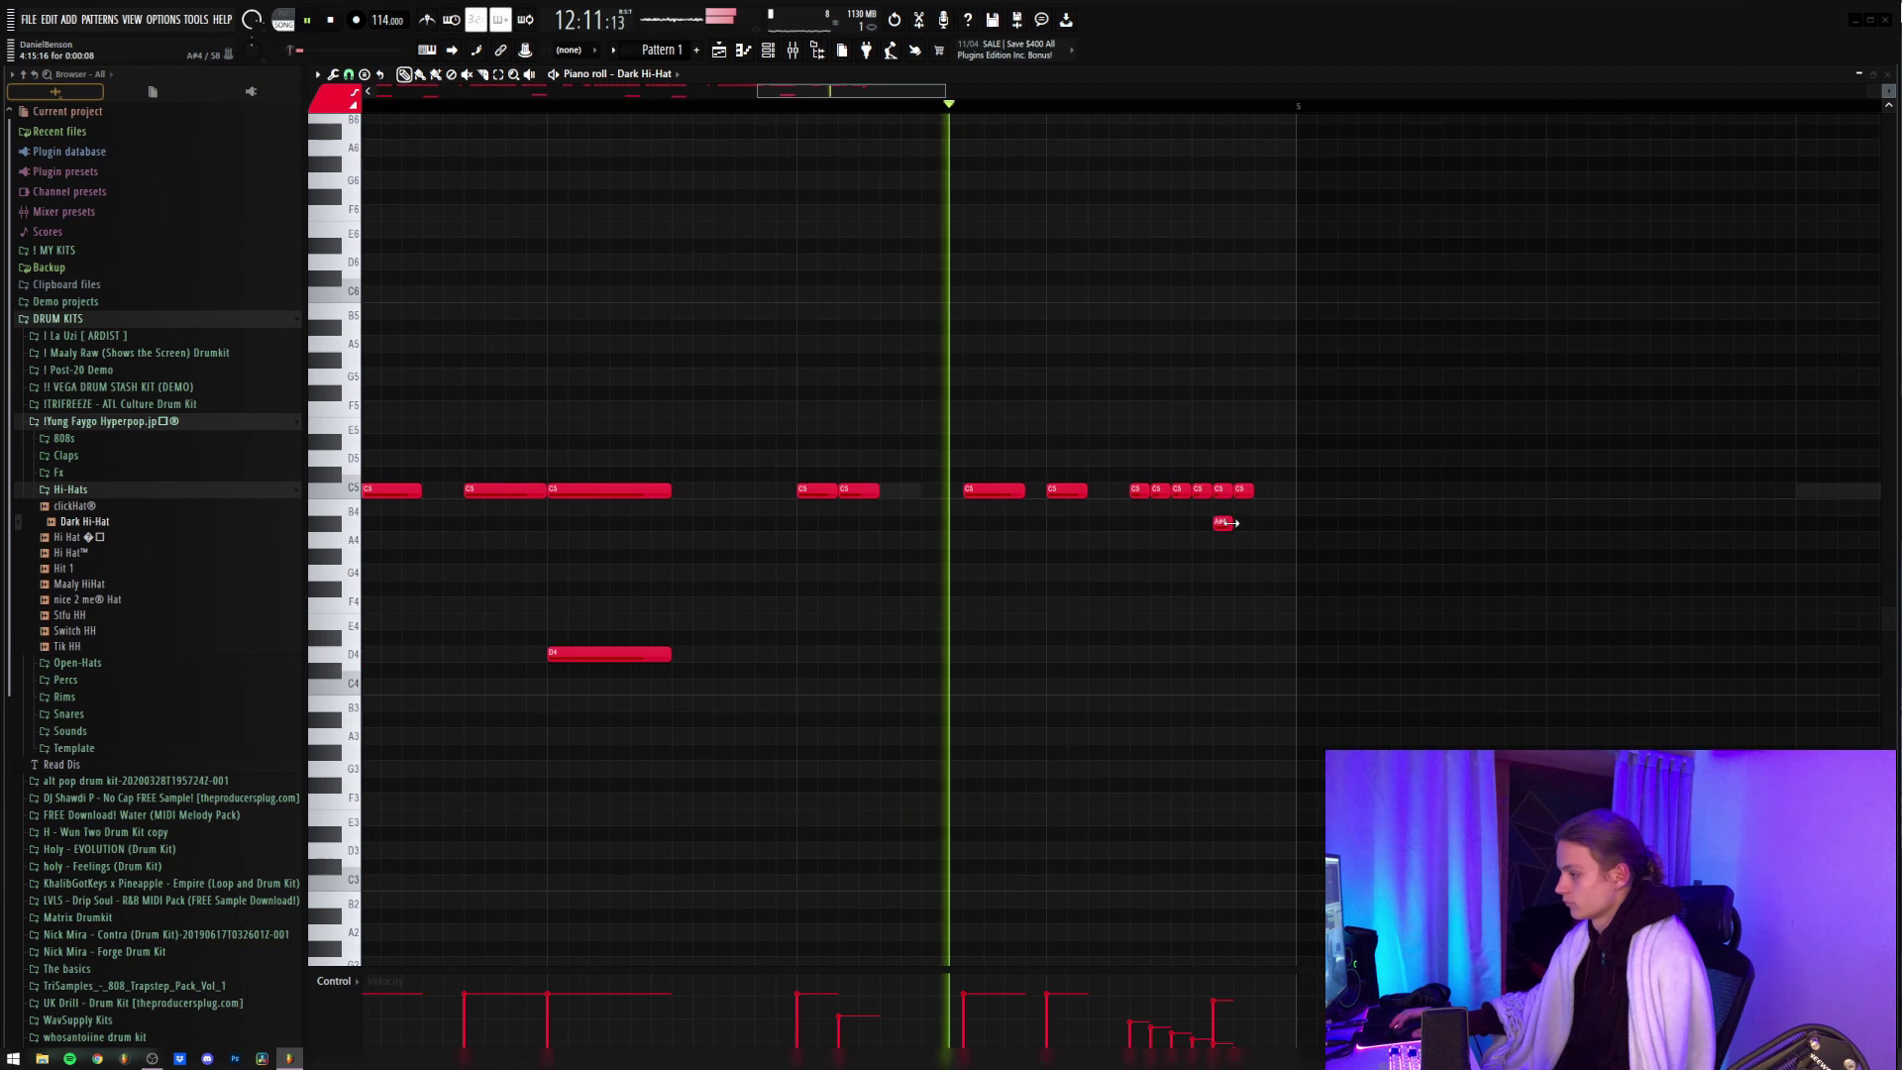
pyautogui.moveTo(1239, 522); pyautogui.dragTo(1298, 525)
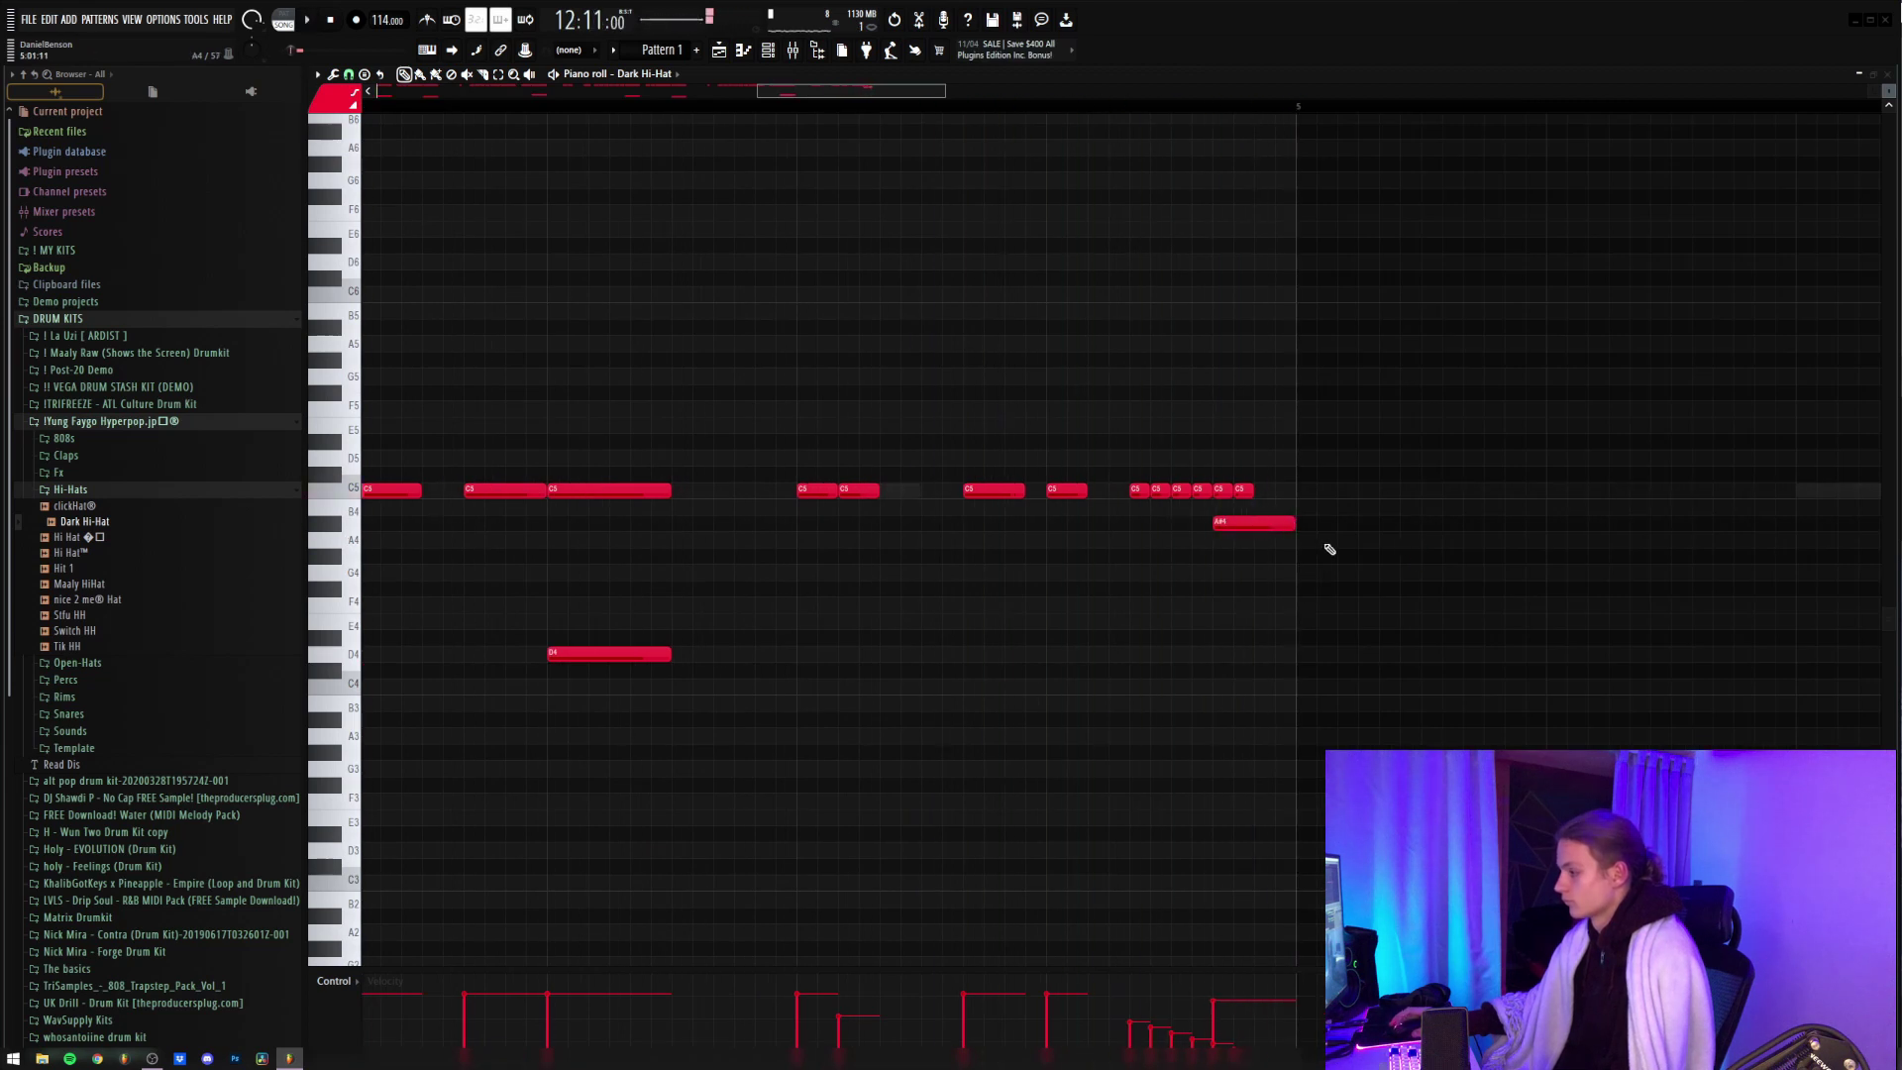
pyautogui.press('space')
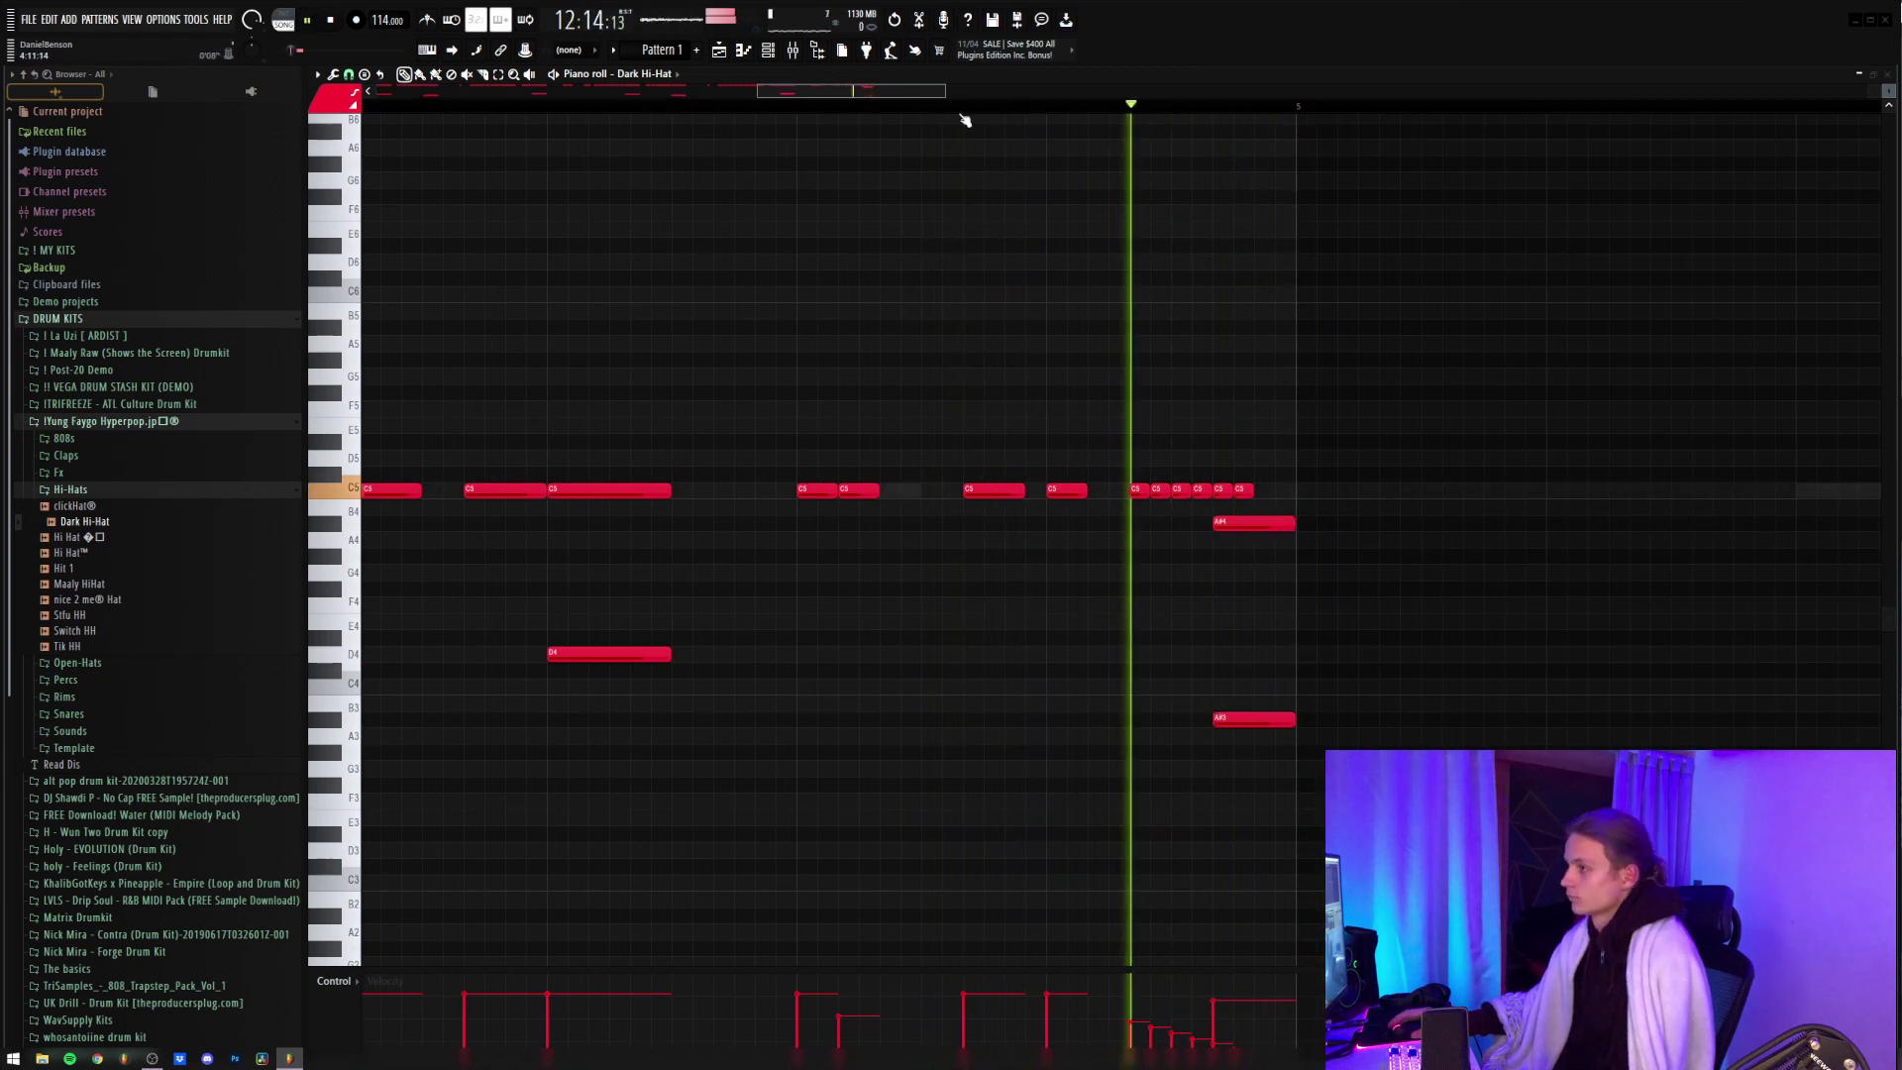
# - Duplicate the four-bar hi-hat pattern into bars 5 to 8
pyautogui.scroll(-2, 961, 111)
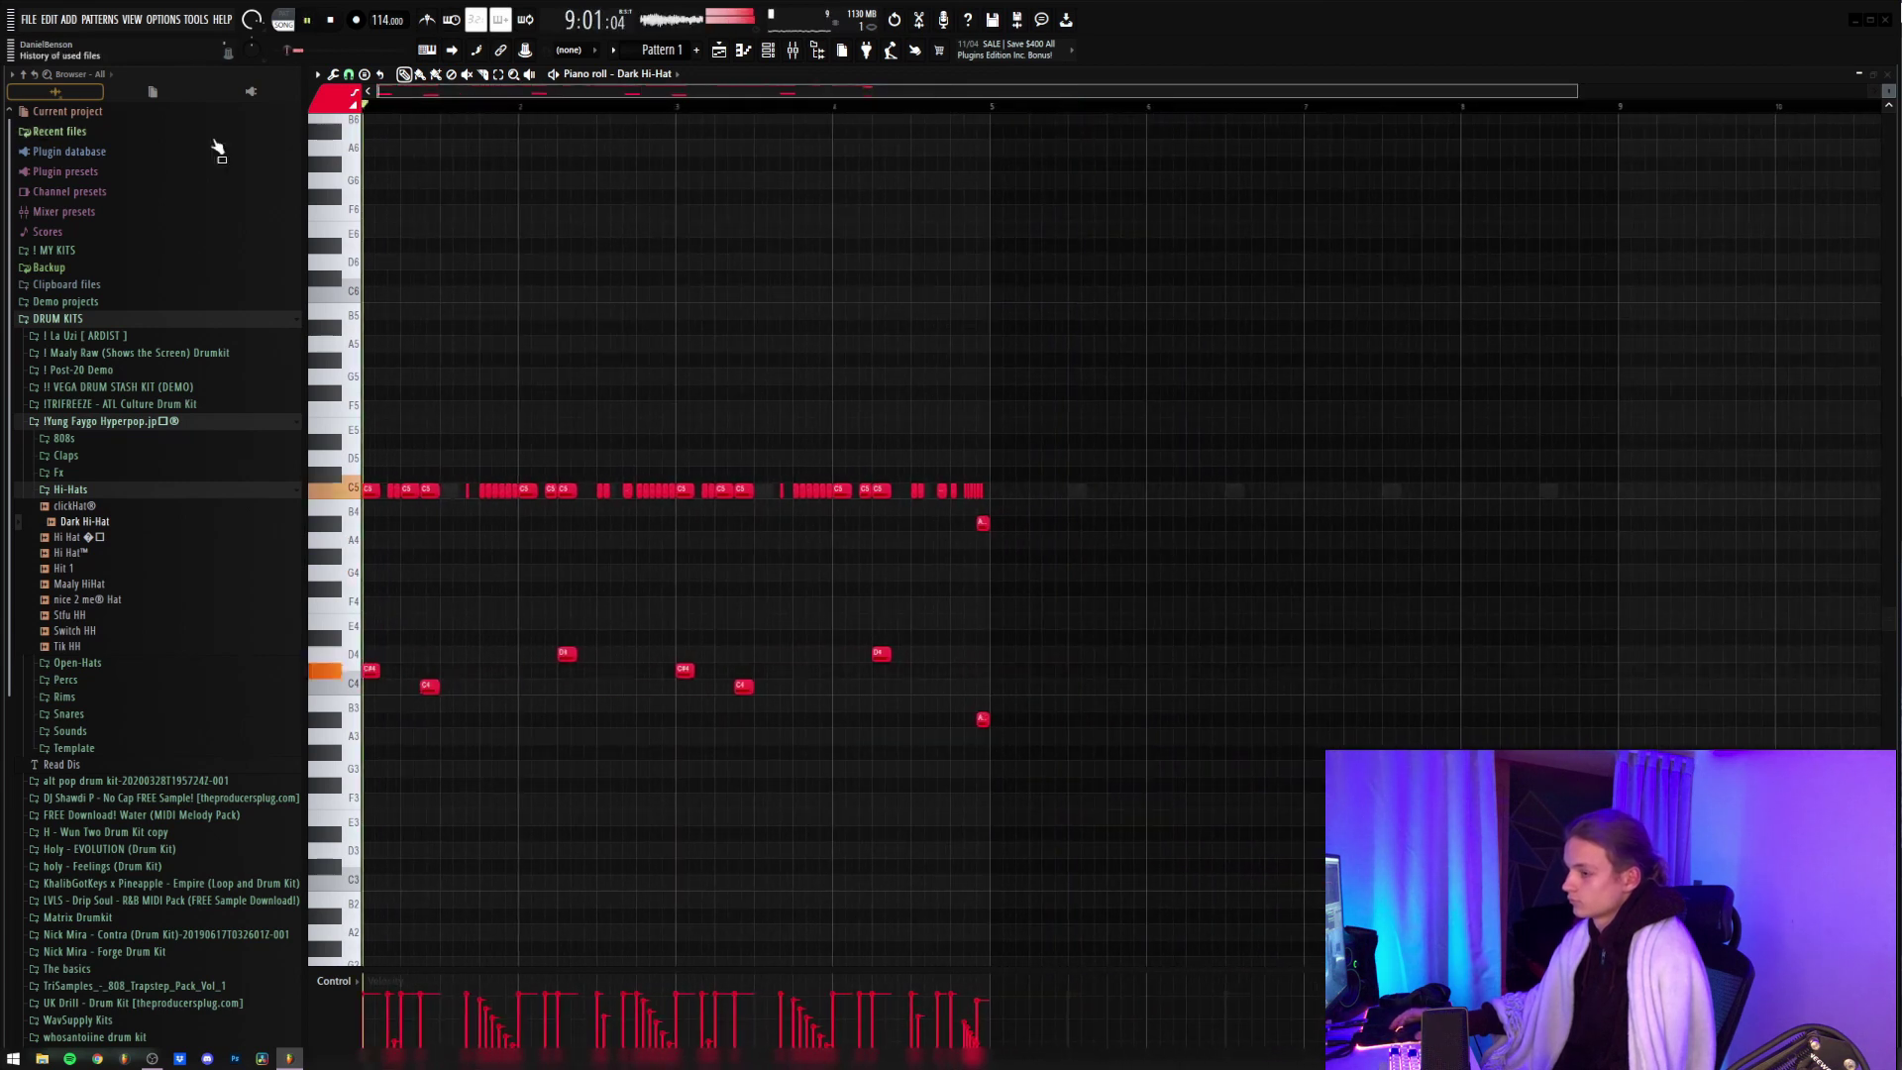
pyautogui.scroll(-2, 921, 446)
pyautogui.hotkey('ctrl', 'b')
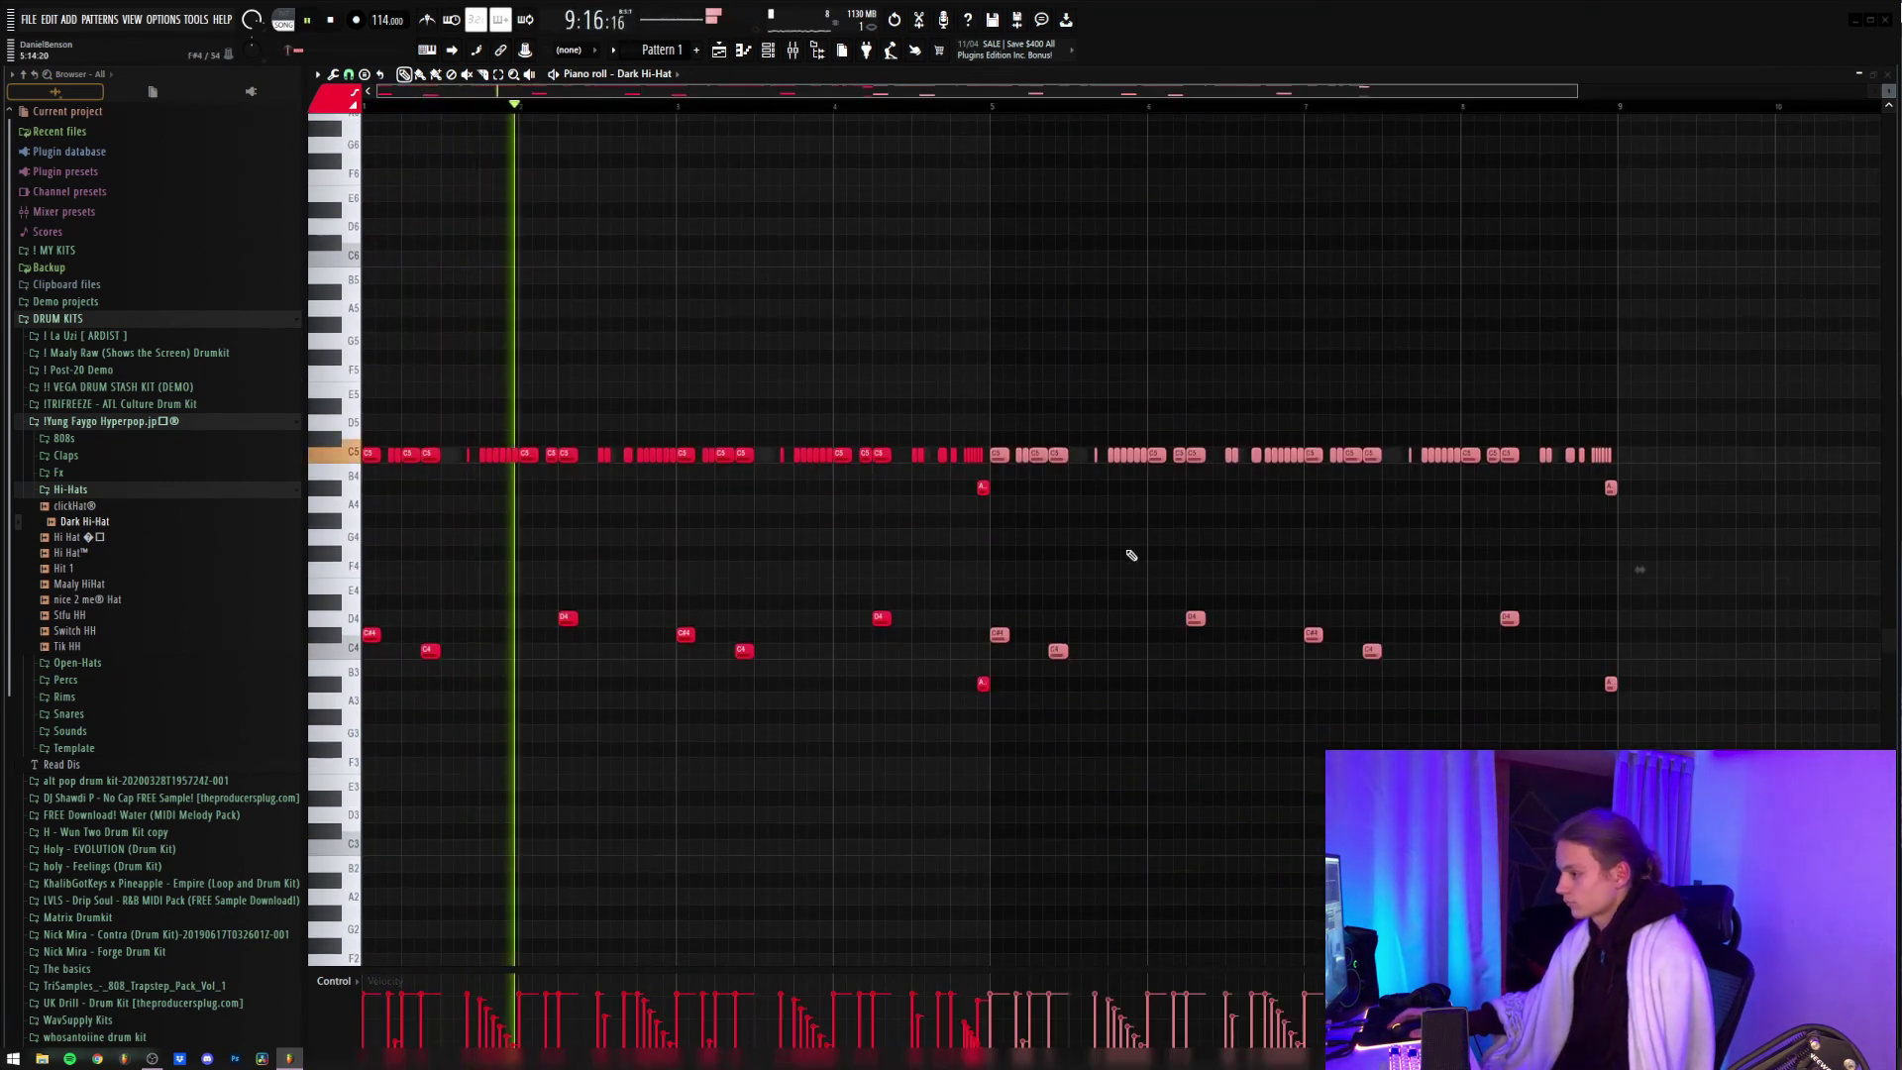
# - Load the Newest 808 sample from the ! La Uzi [ ARDIST ] kit's 808 folder as a channel and open its piano roll
pyautogui.press('F6')
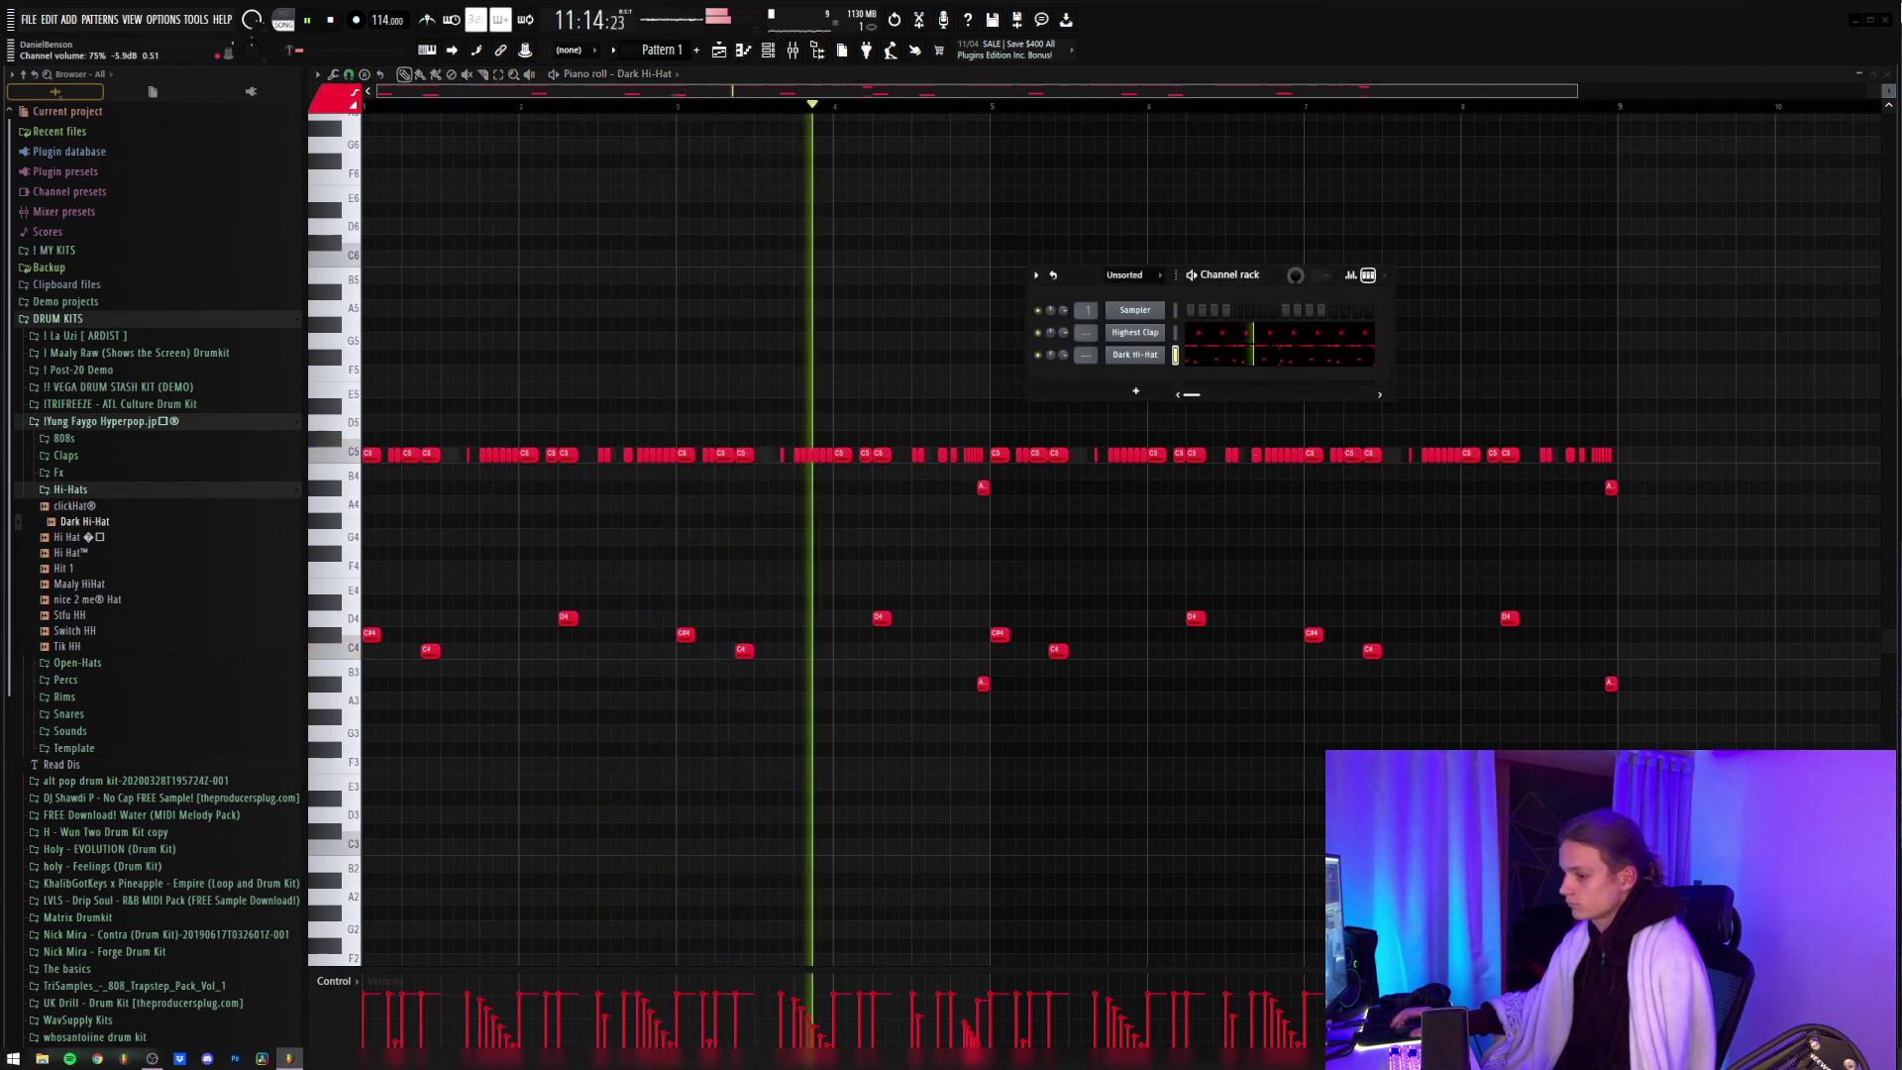
pyautogui.click(107, 336)
pyautogui.click(107, 353)
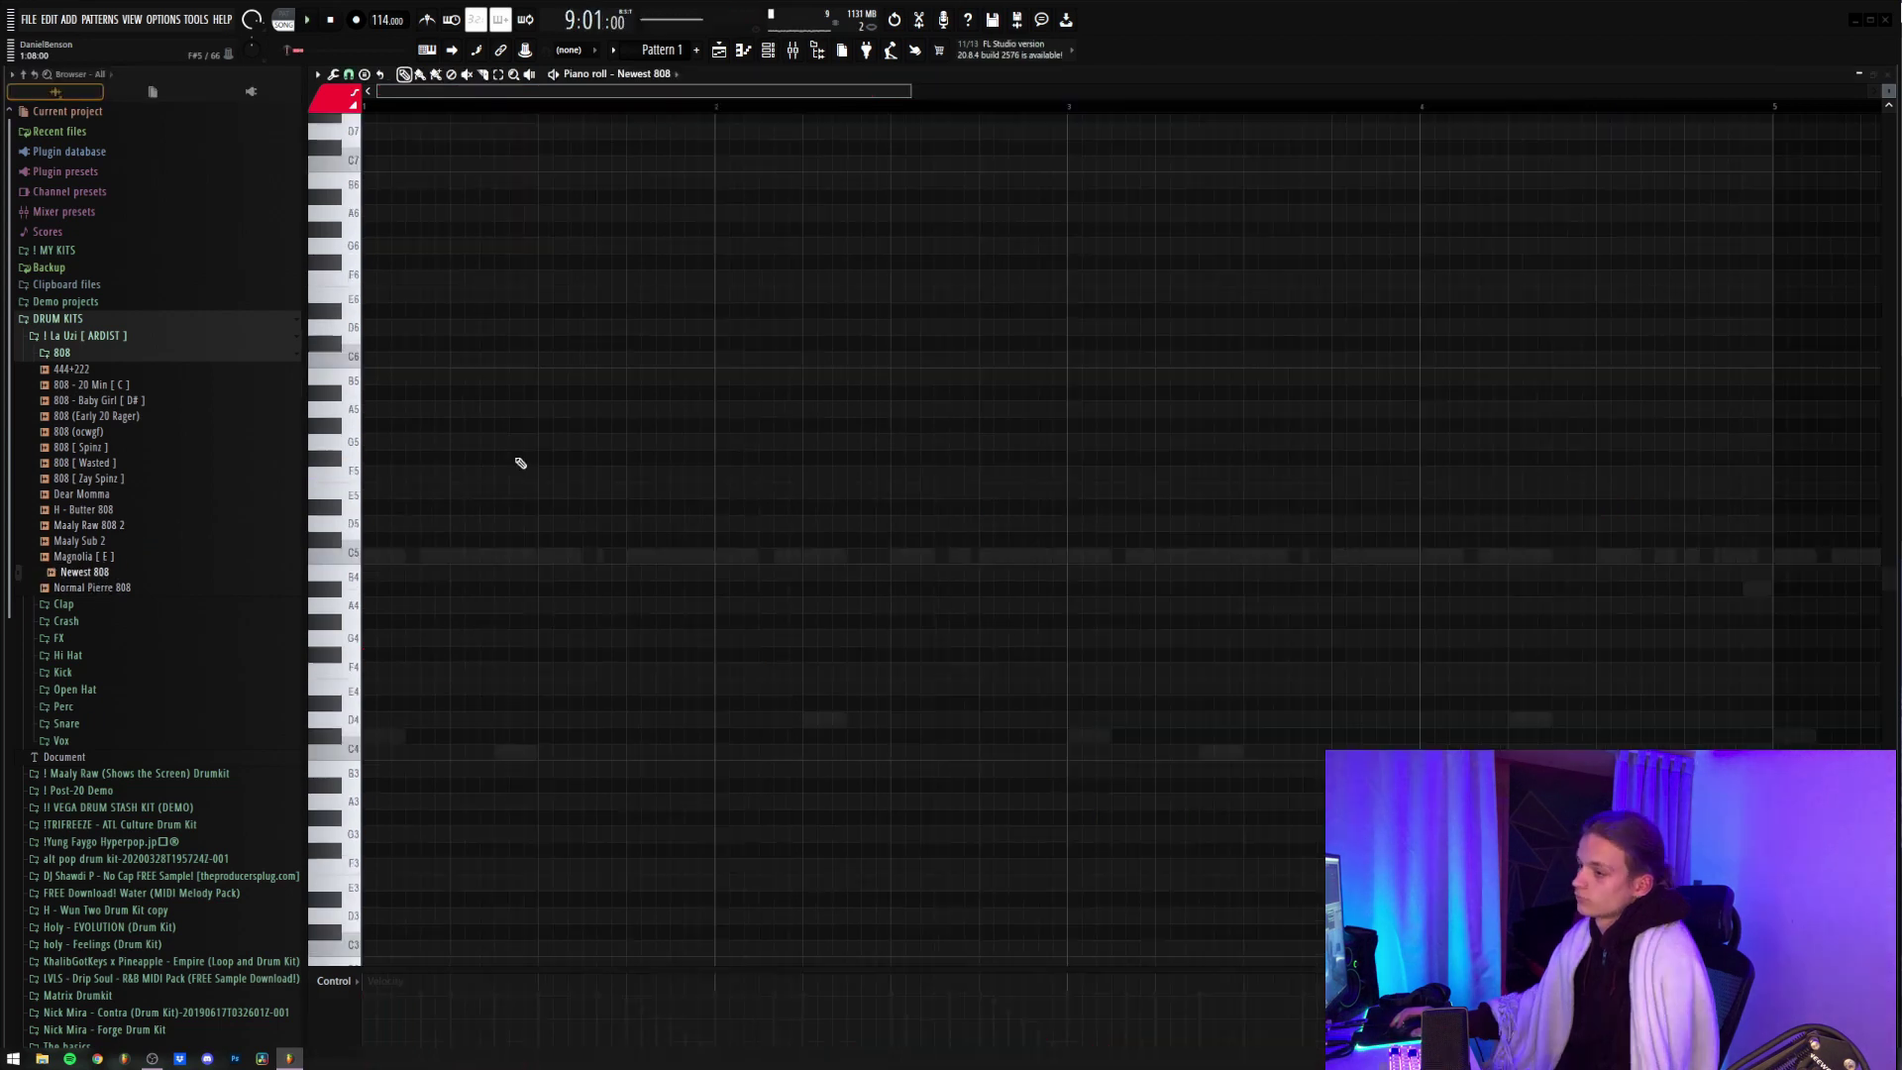
# - Place two G5 808 notes in bar 1 and three in bar 3, raising the middle bar 3 note to G6
pyautogui.press('space')
pyautogui.click(507, 441)
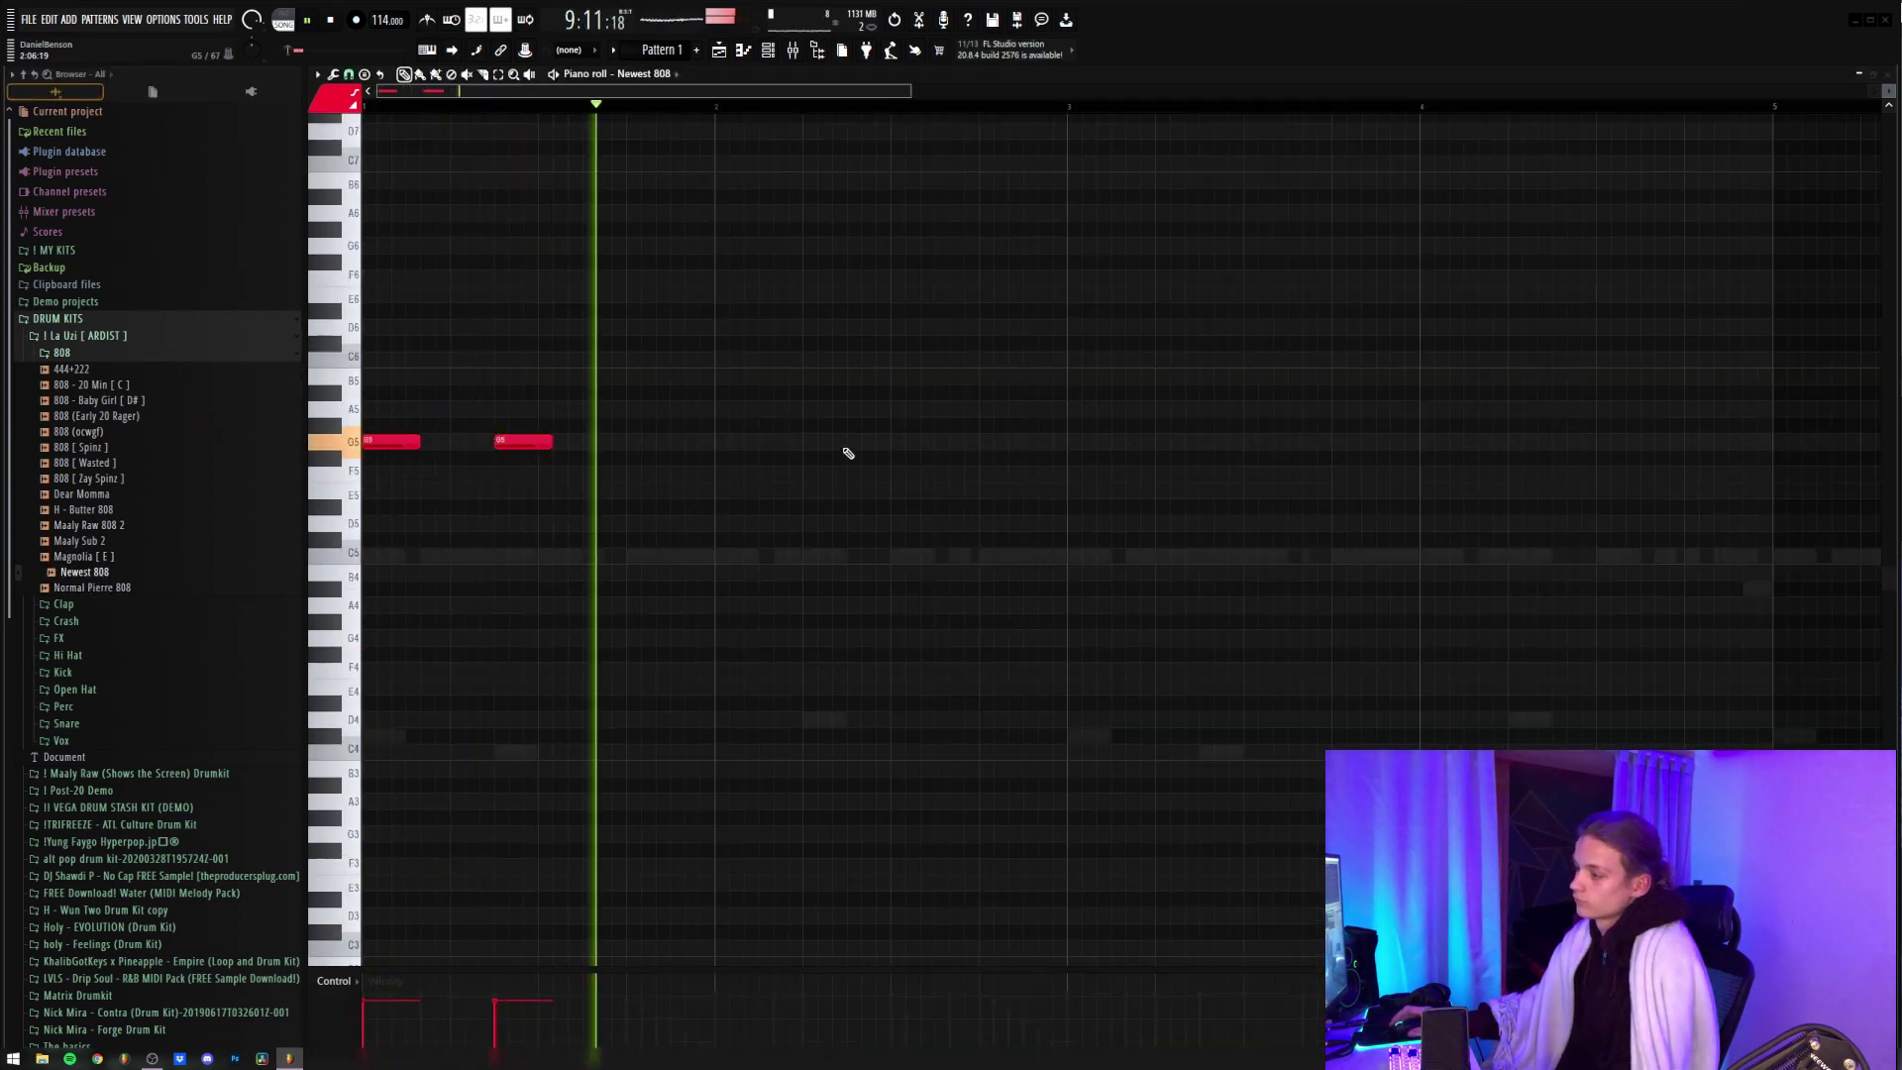
pyautogui.click(1072, 443)
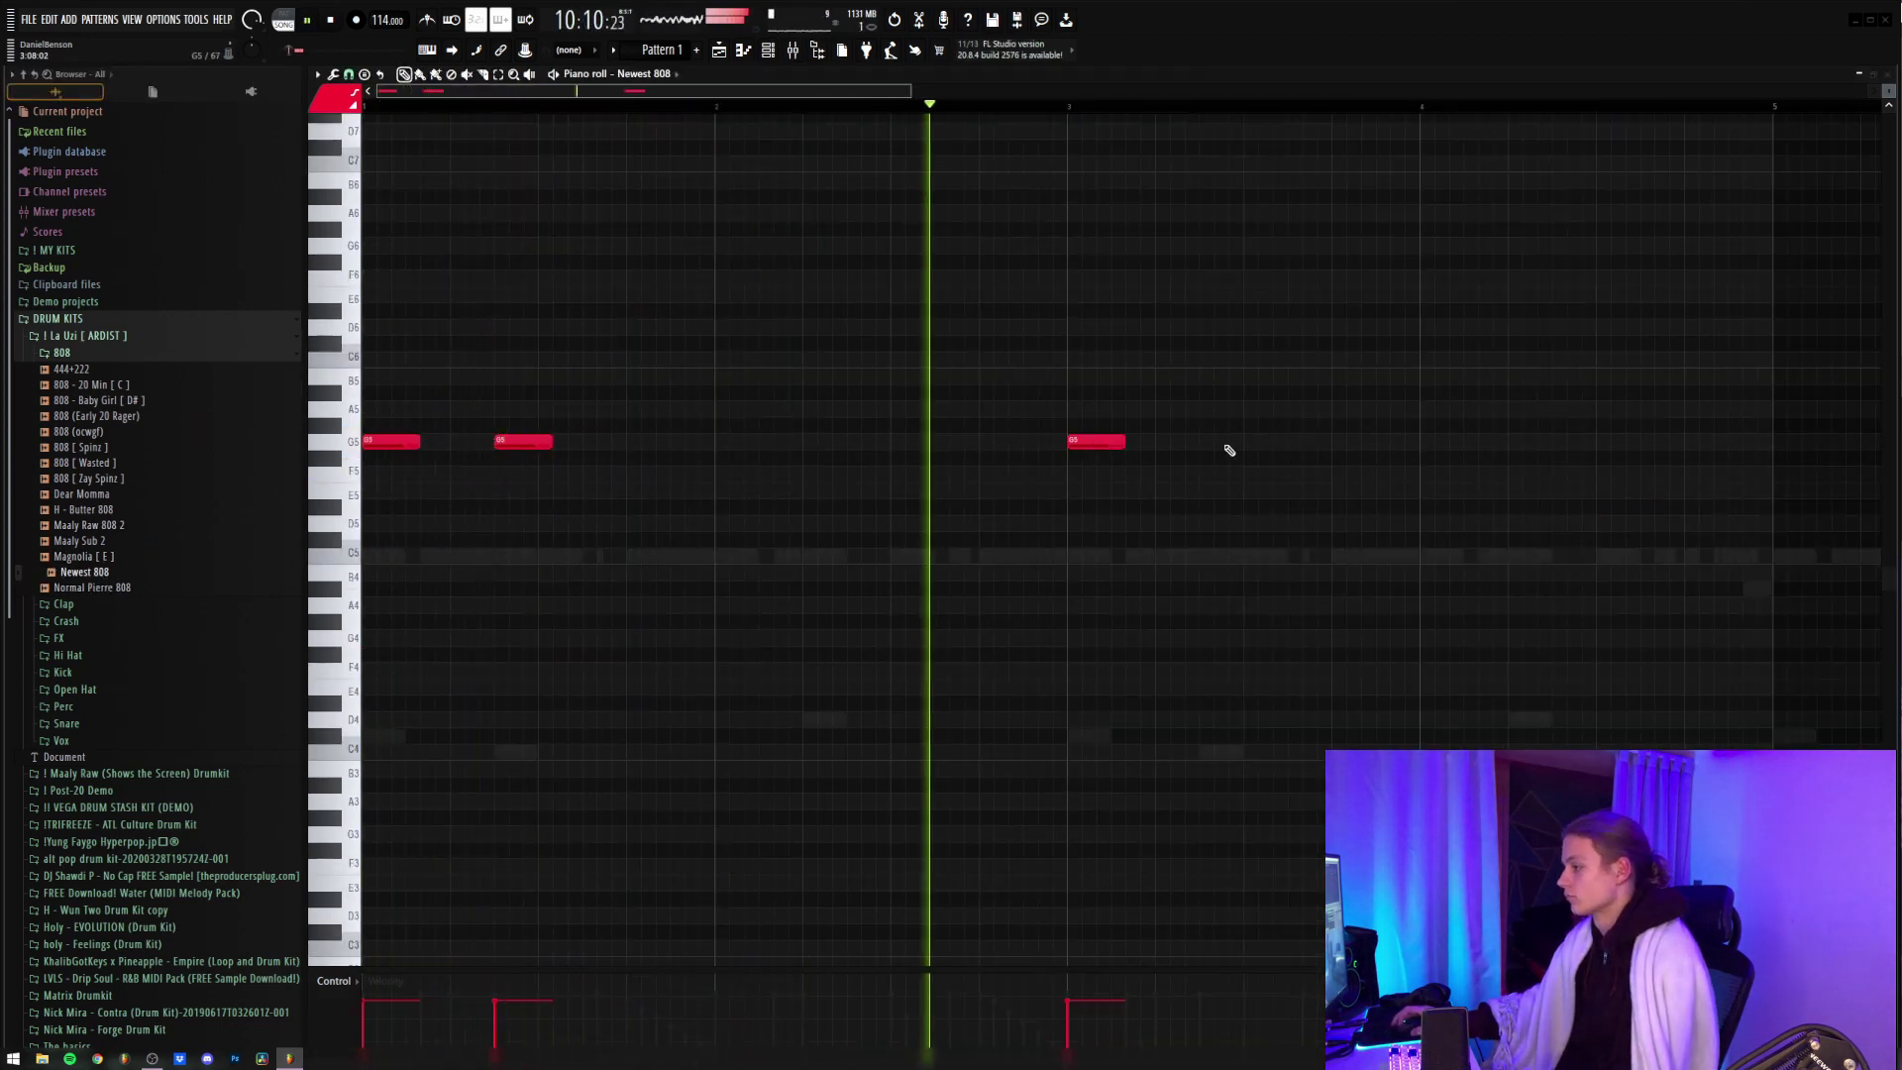
pyautogui.click(1337, 441)
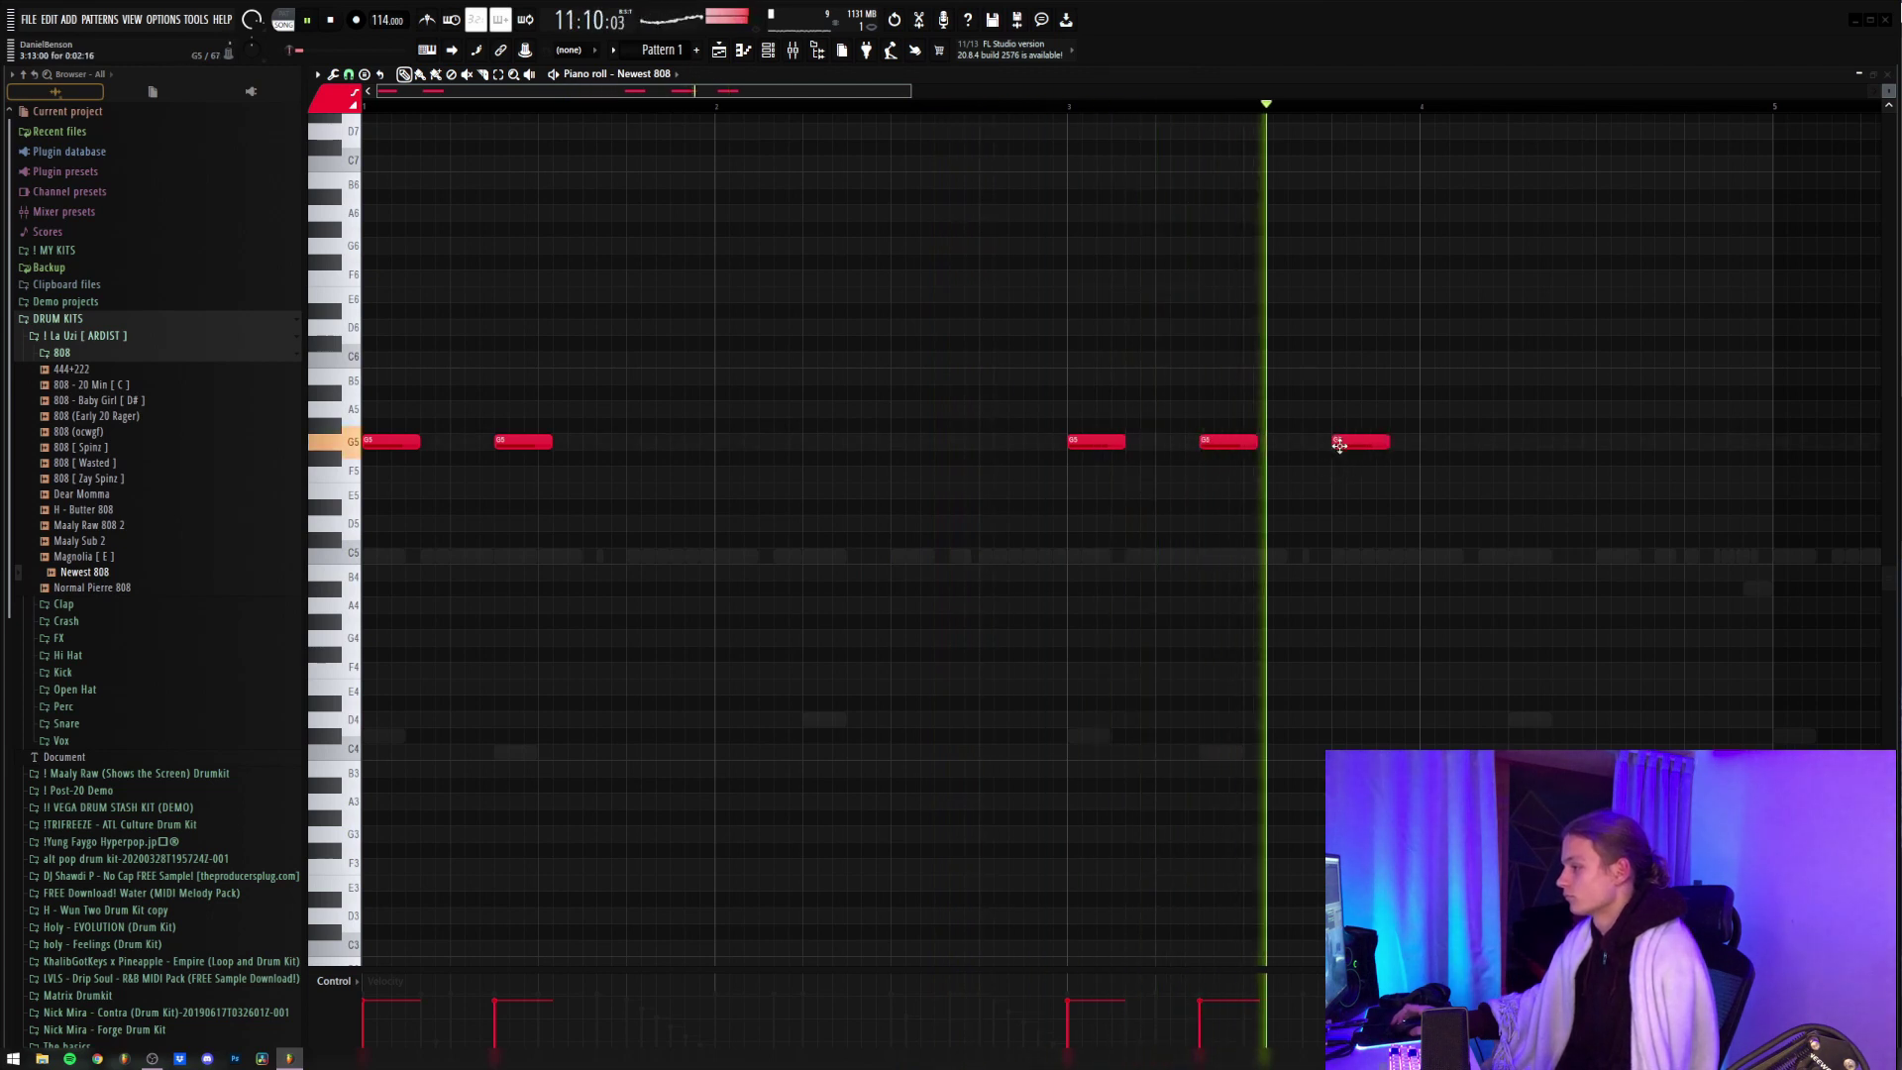
pyautogui.scroll(3, 1189, 501)
pyautogui.press('space')
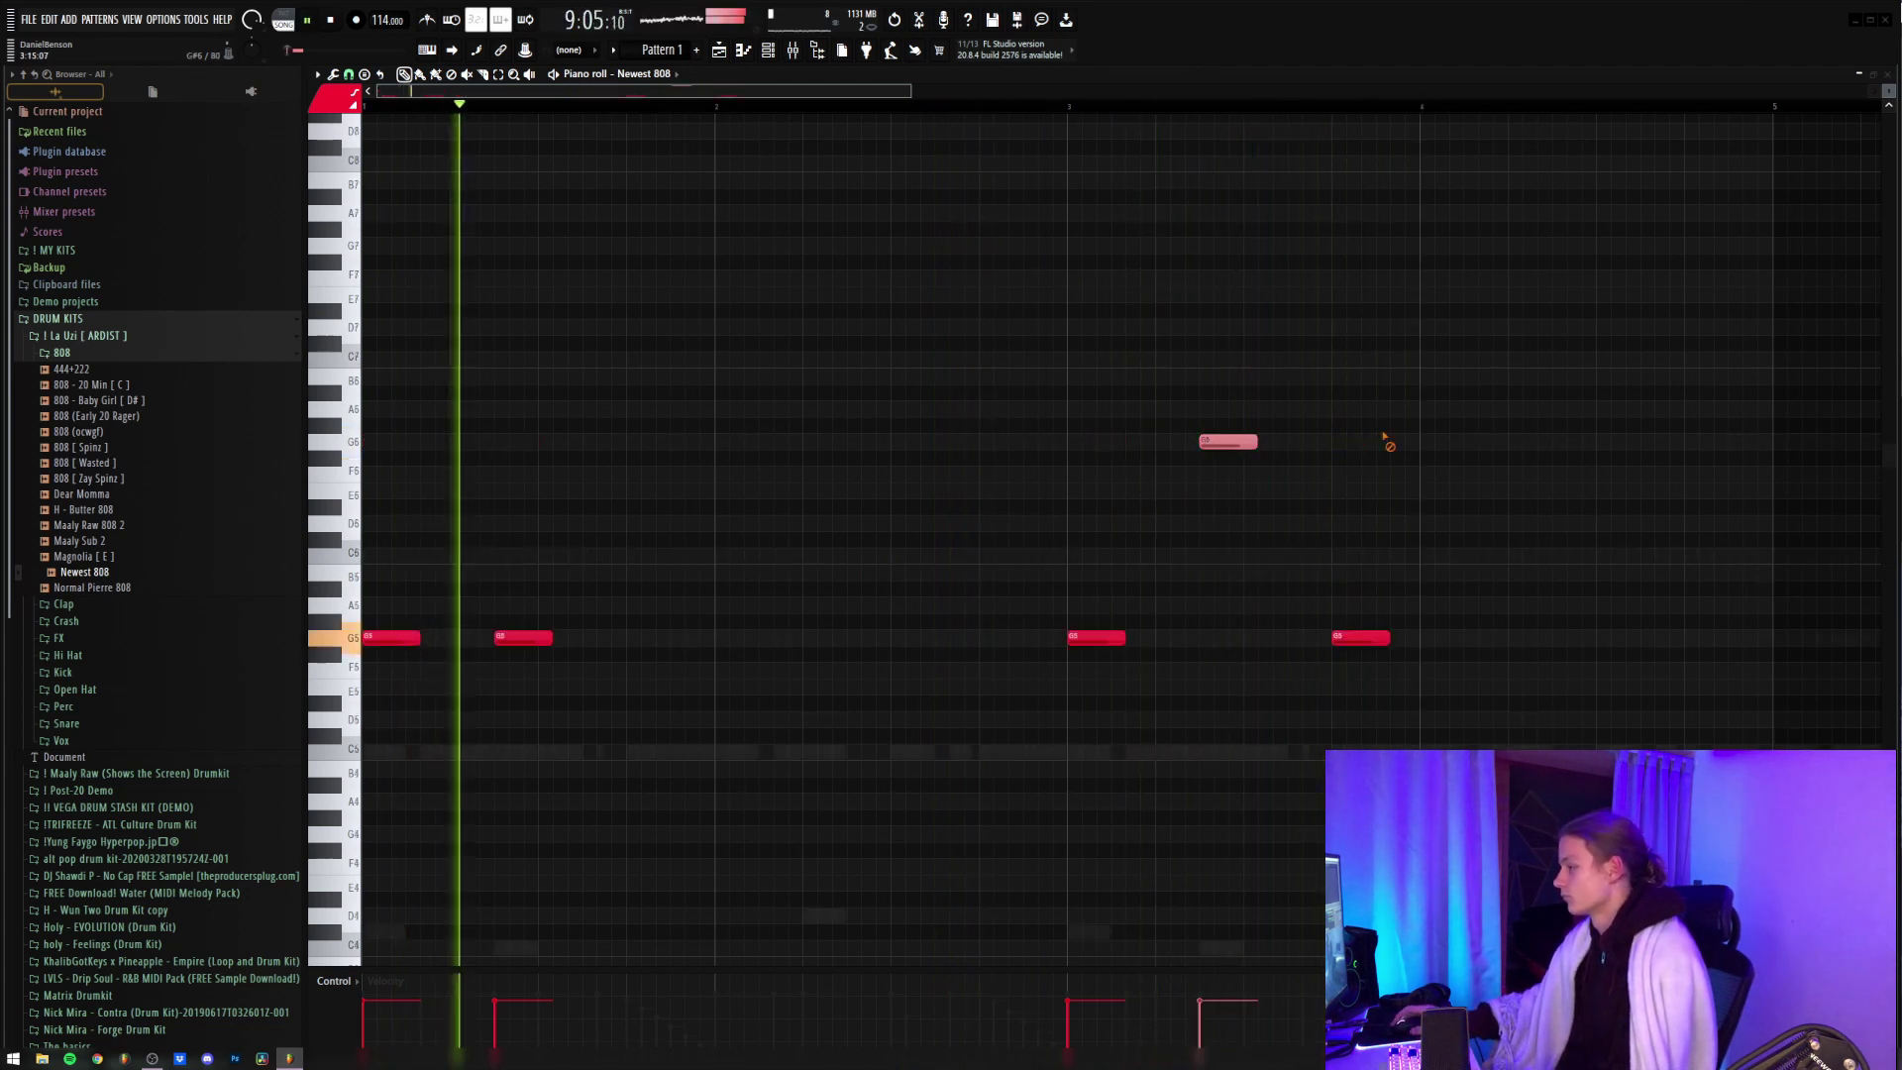
# - Stretch the 808 notes end to end up to bar 5 with legato, and add short G5 notes with a G4 slide in bar 4
pyautogui.click(1768, 639)
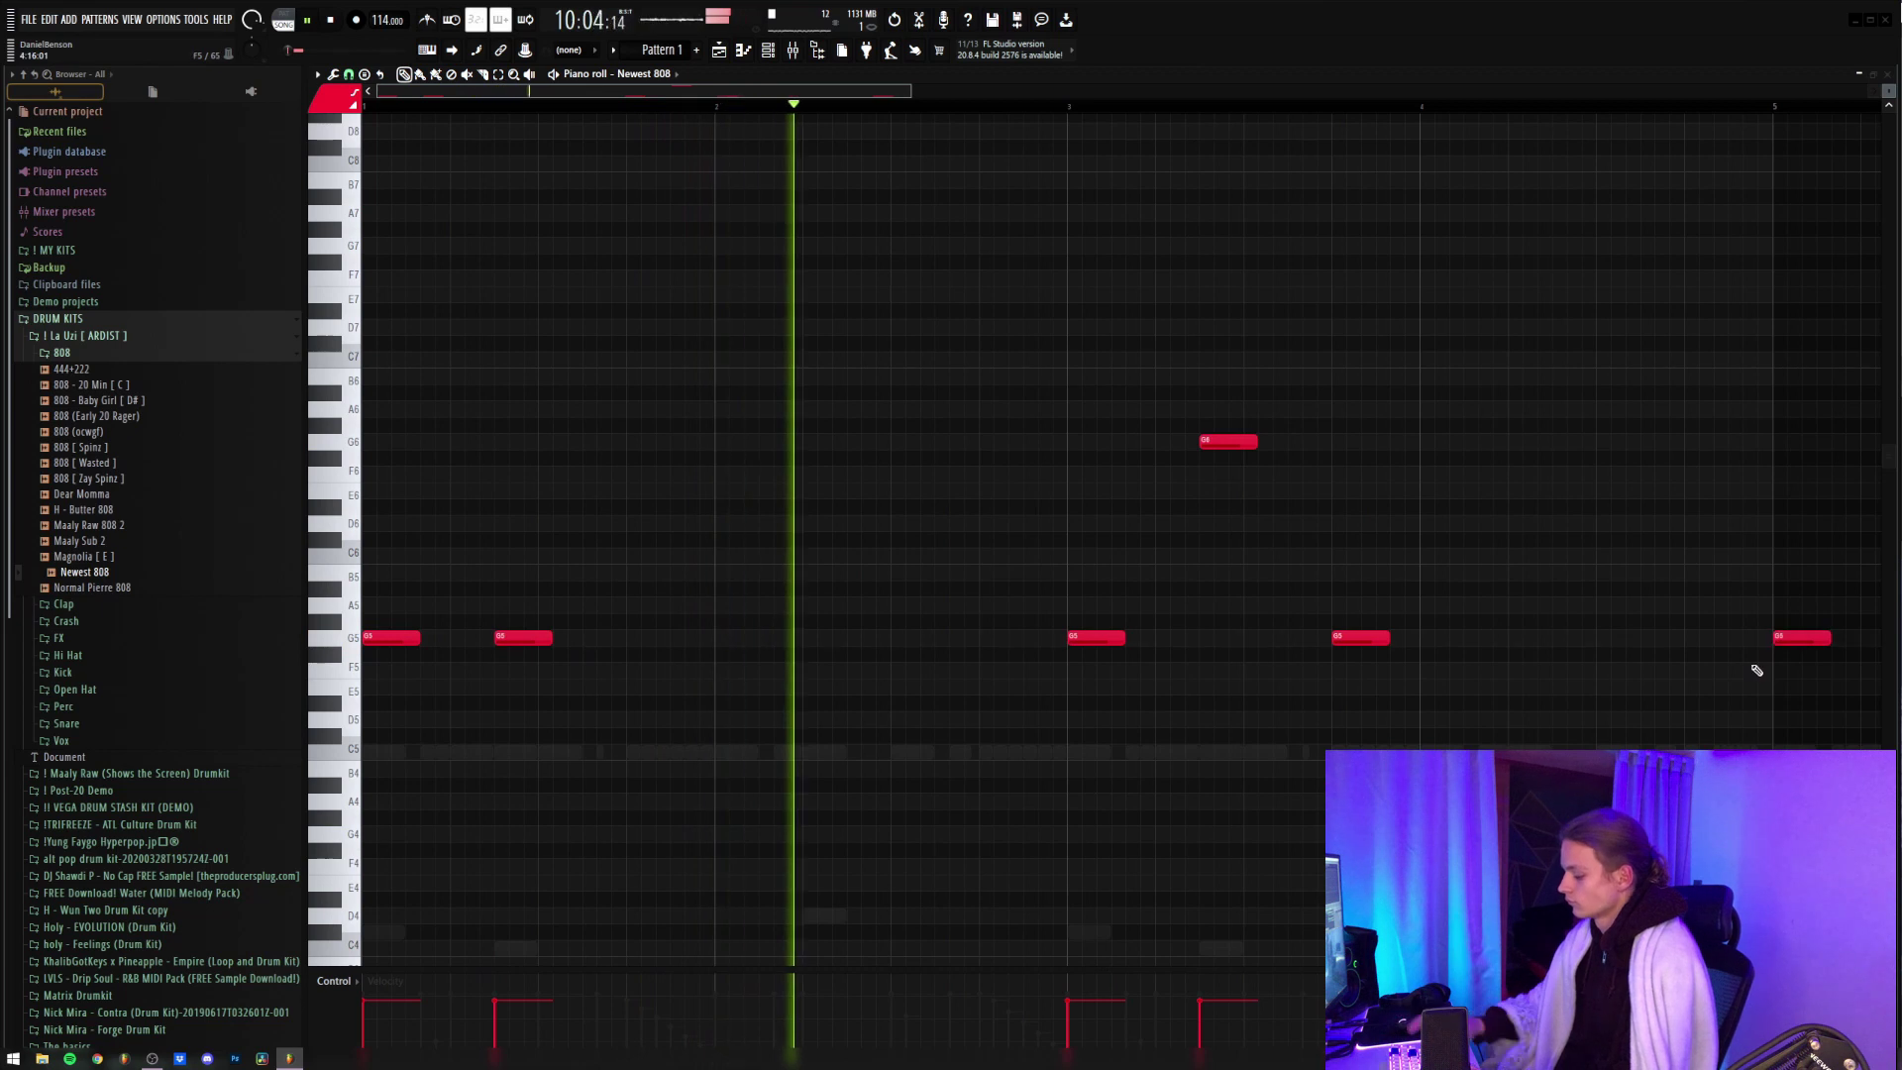
pyautogui.hotkey('ctrl', 'l')
pyautogui.rightClick(1821, 640)
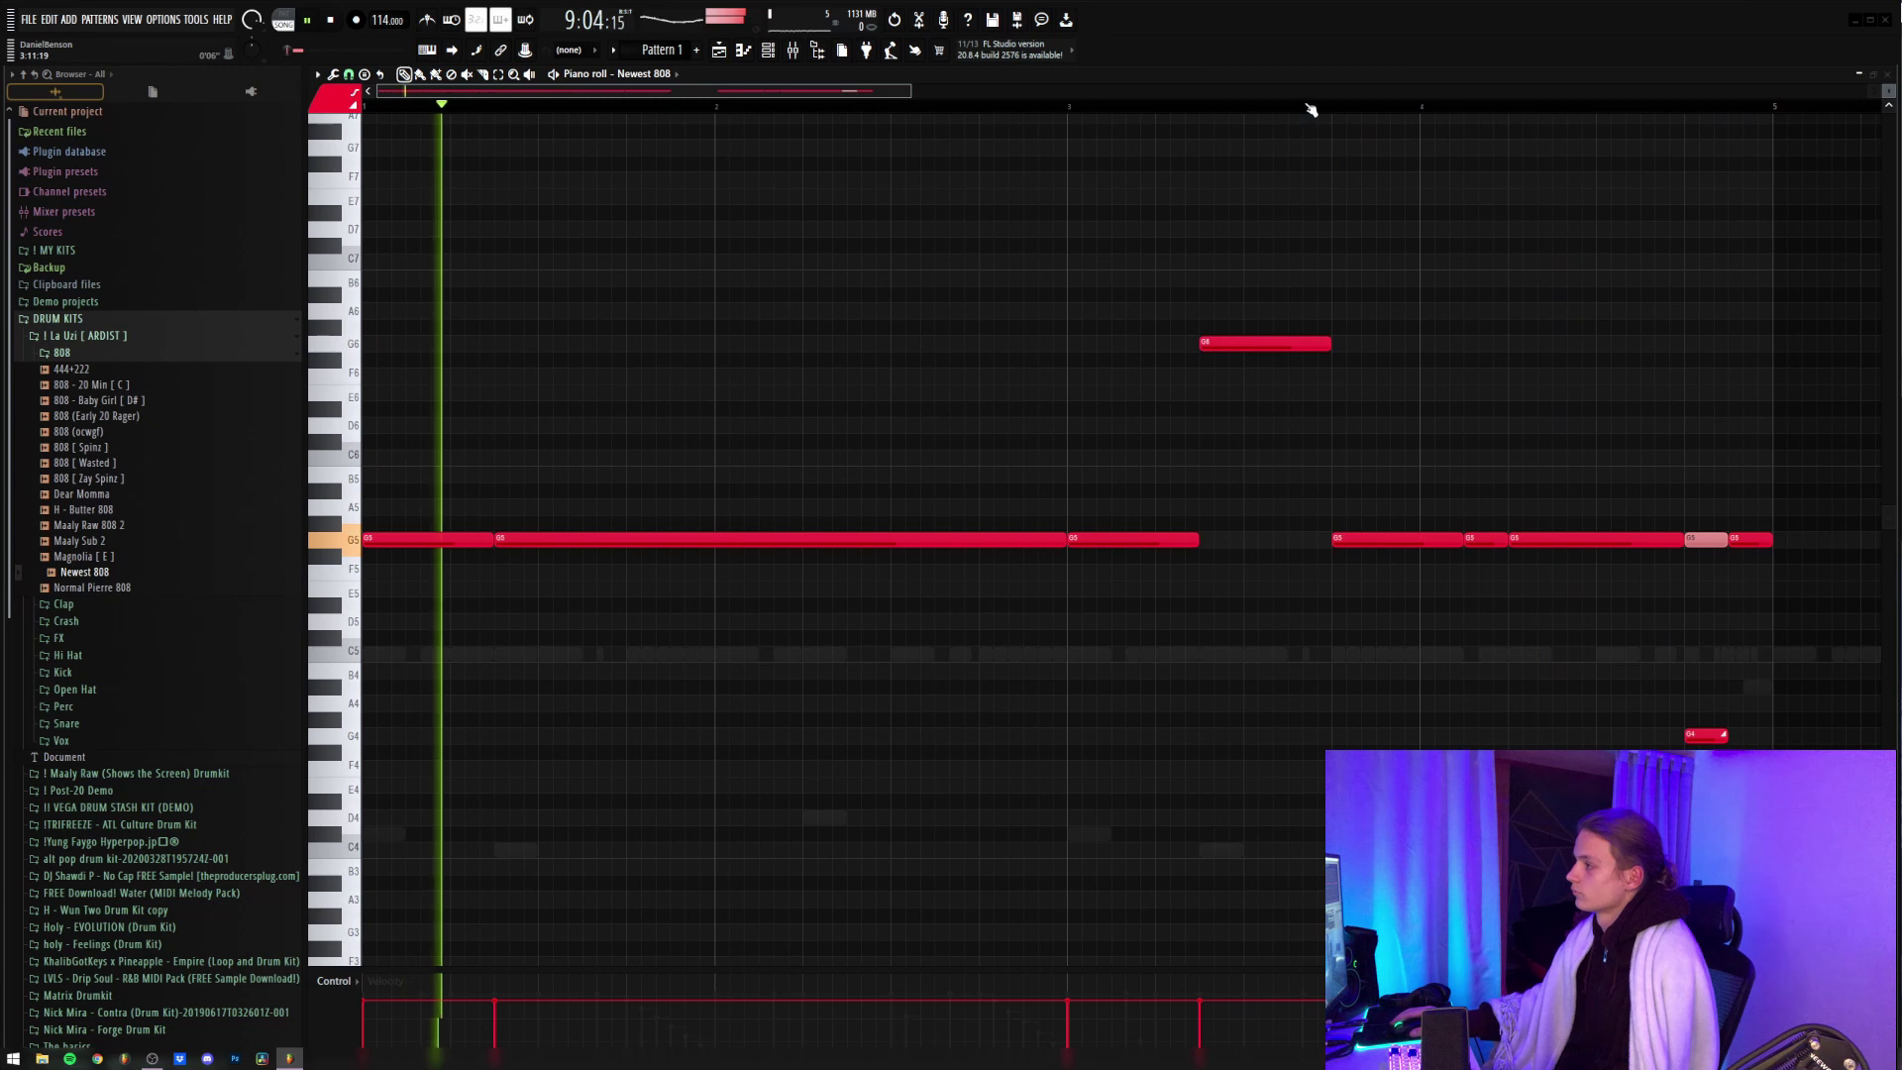
# - Duplicate the four-bar 808 pattern into bars 5 to 8 and transpose the copy down so its main notes sit on C5
pyautogui.scroll(-4, 1311, 110)
pyautogui.moveTo(1205, 222); pyautogui.dragTo(44, 996)
pyautogui.hotkey('ctrl', 'b')
pyautogui.hotkey('shift', 'Up')
pyautogui.hotkey('shift', 'Up')
pyautogui.hotkey('shift', 'Up')
pyautogui.hotkey('shift', 'Up')
pyautogui.hotkey('shift', 'Up')
pyautogui.hotkey('ctrl', 'Down')
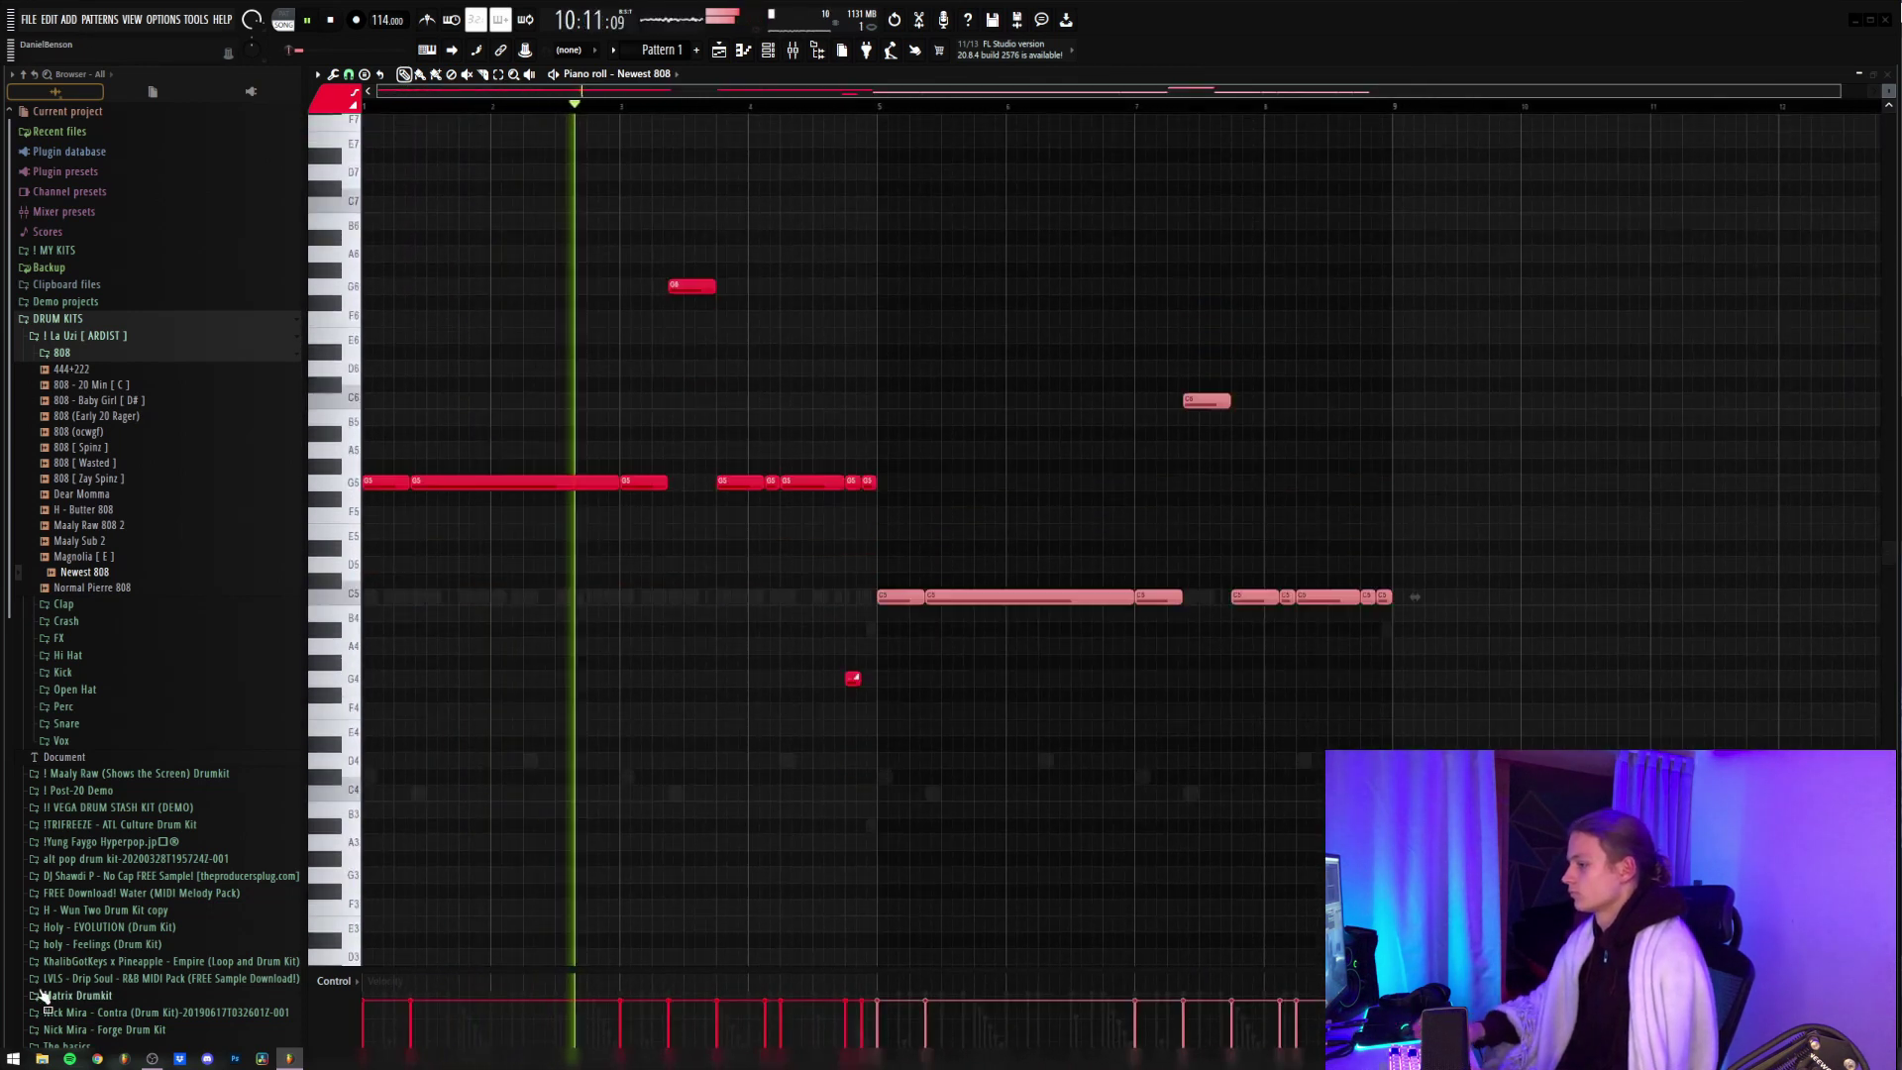
# - Raise the slide note pair at the end of bar 8 by an octave to C6 and C5, and adjust the Newest 808 channel's volume
pyautogui.moveTo(1364, 573); pyautogui.dragTo(1372, 804)
pyautogui.hotkey('ctrl', 'Up')
pyautogui.click(1020, 562)
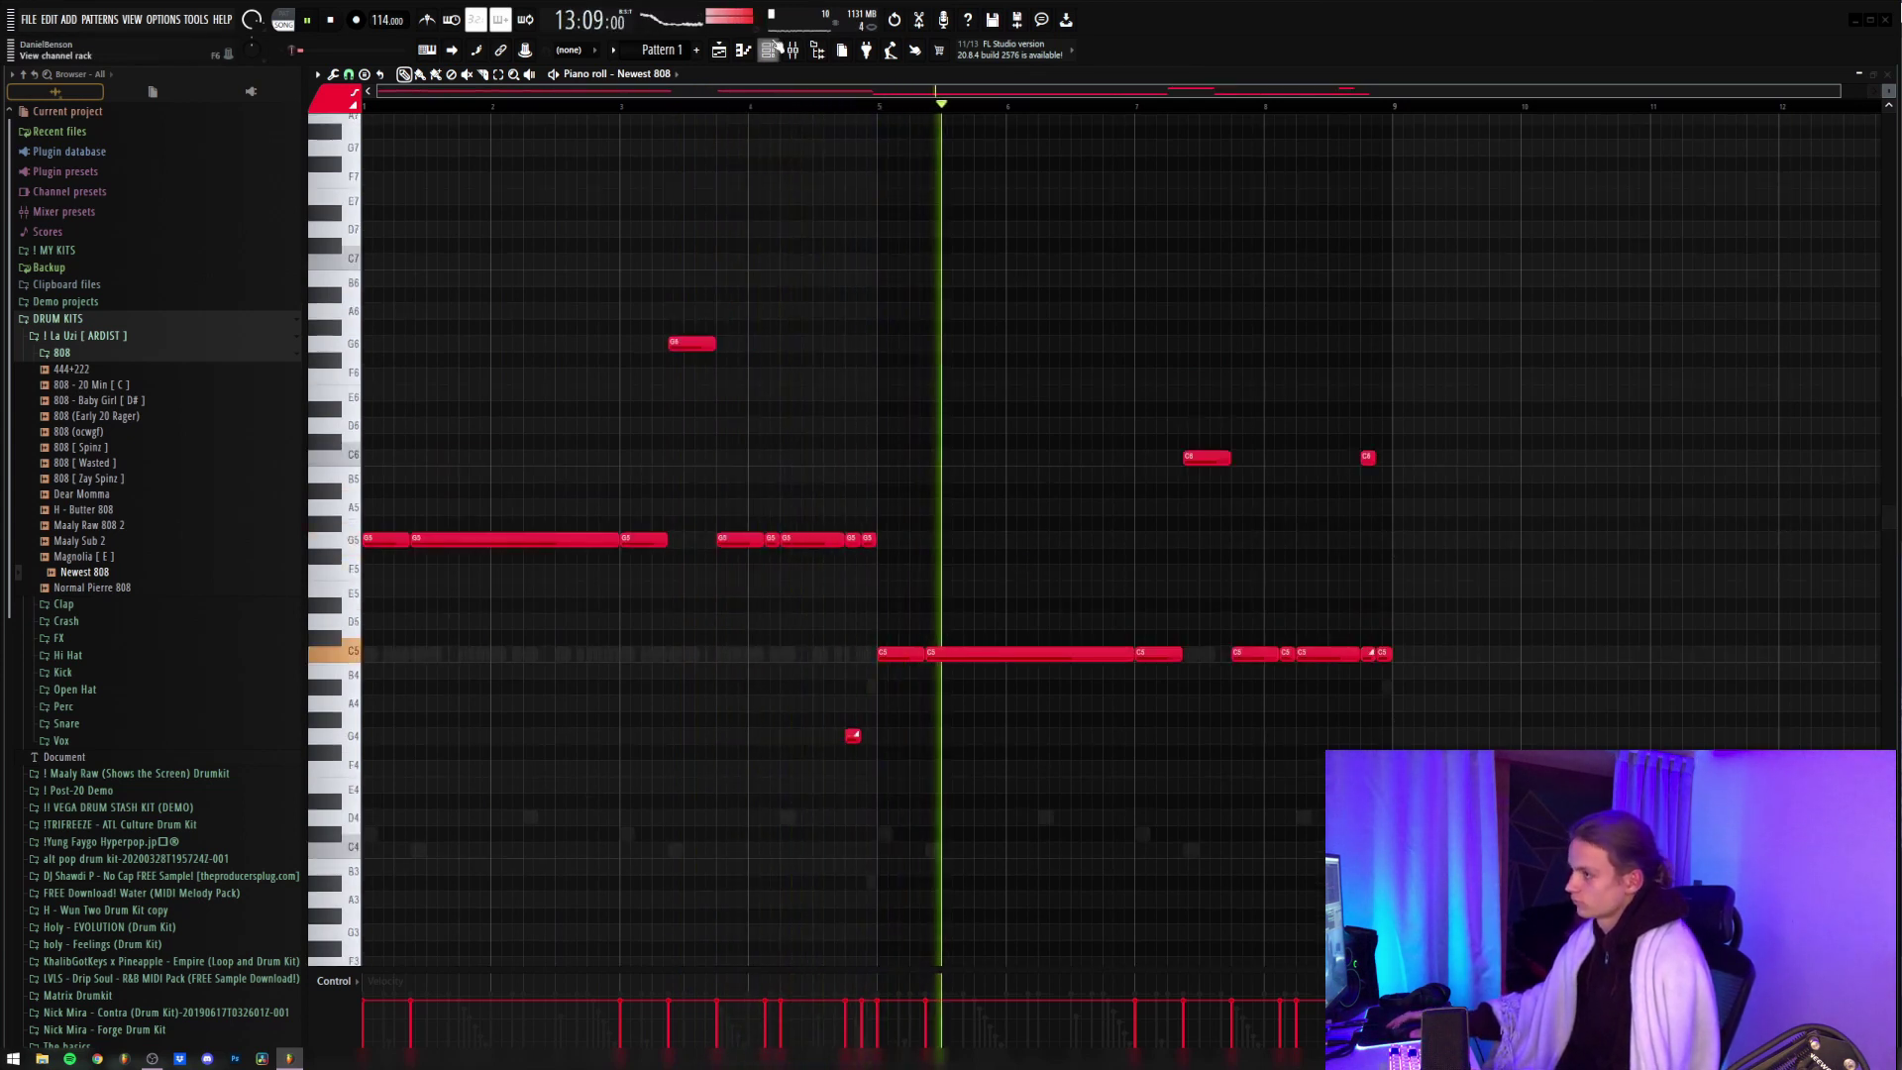
pyautogui.press('F6')
pyautogui.moveTo(1062, 337); pyautogui.dragTo(1062, 342)
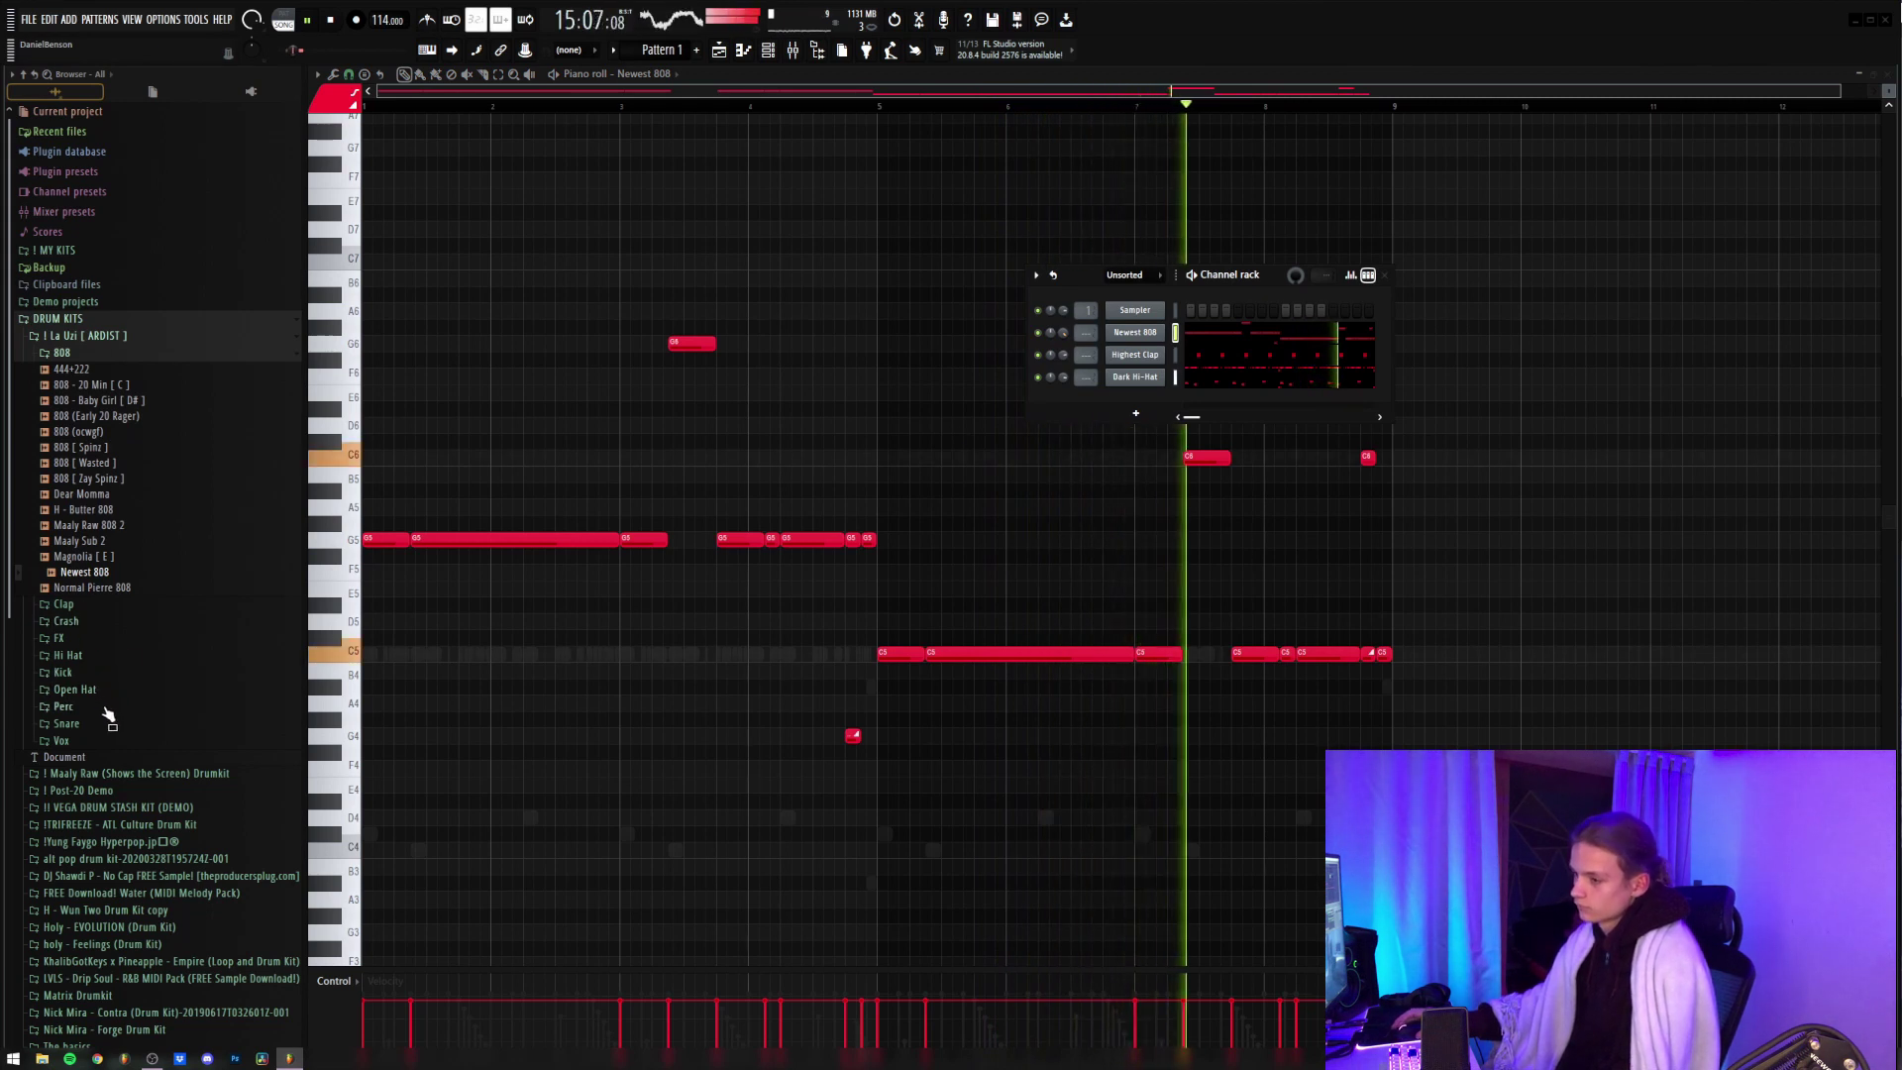
# - Load the shorty got a thumper v1 kick and place two C5 notes each in bars 1, 3 and 4
pyautogui.scroll(-5, 80, 673)
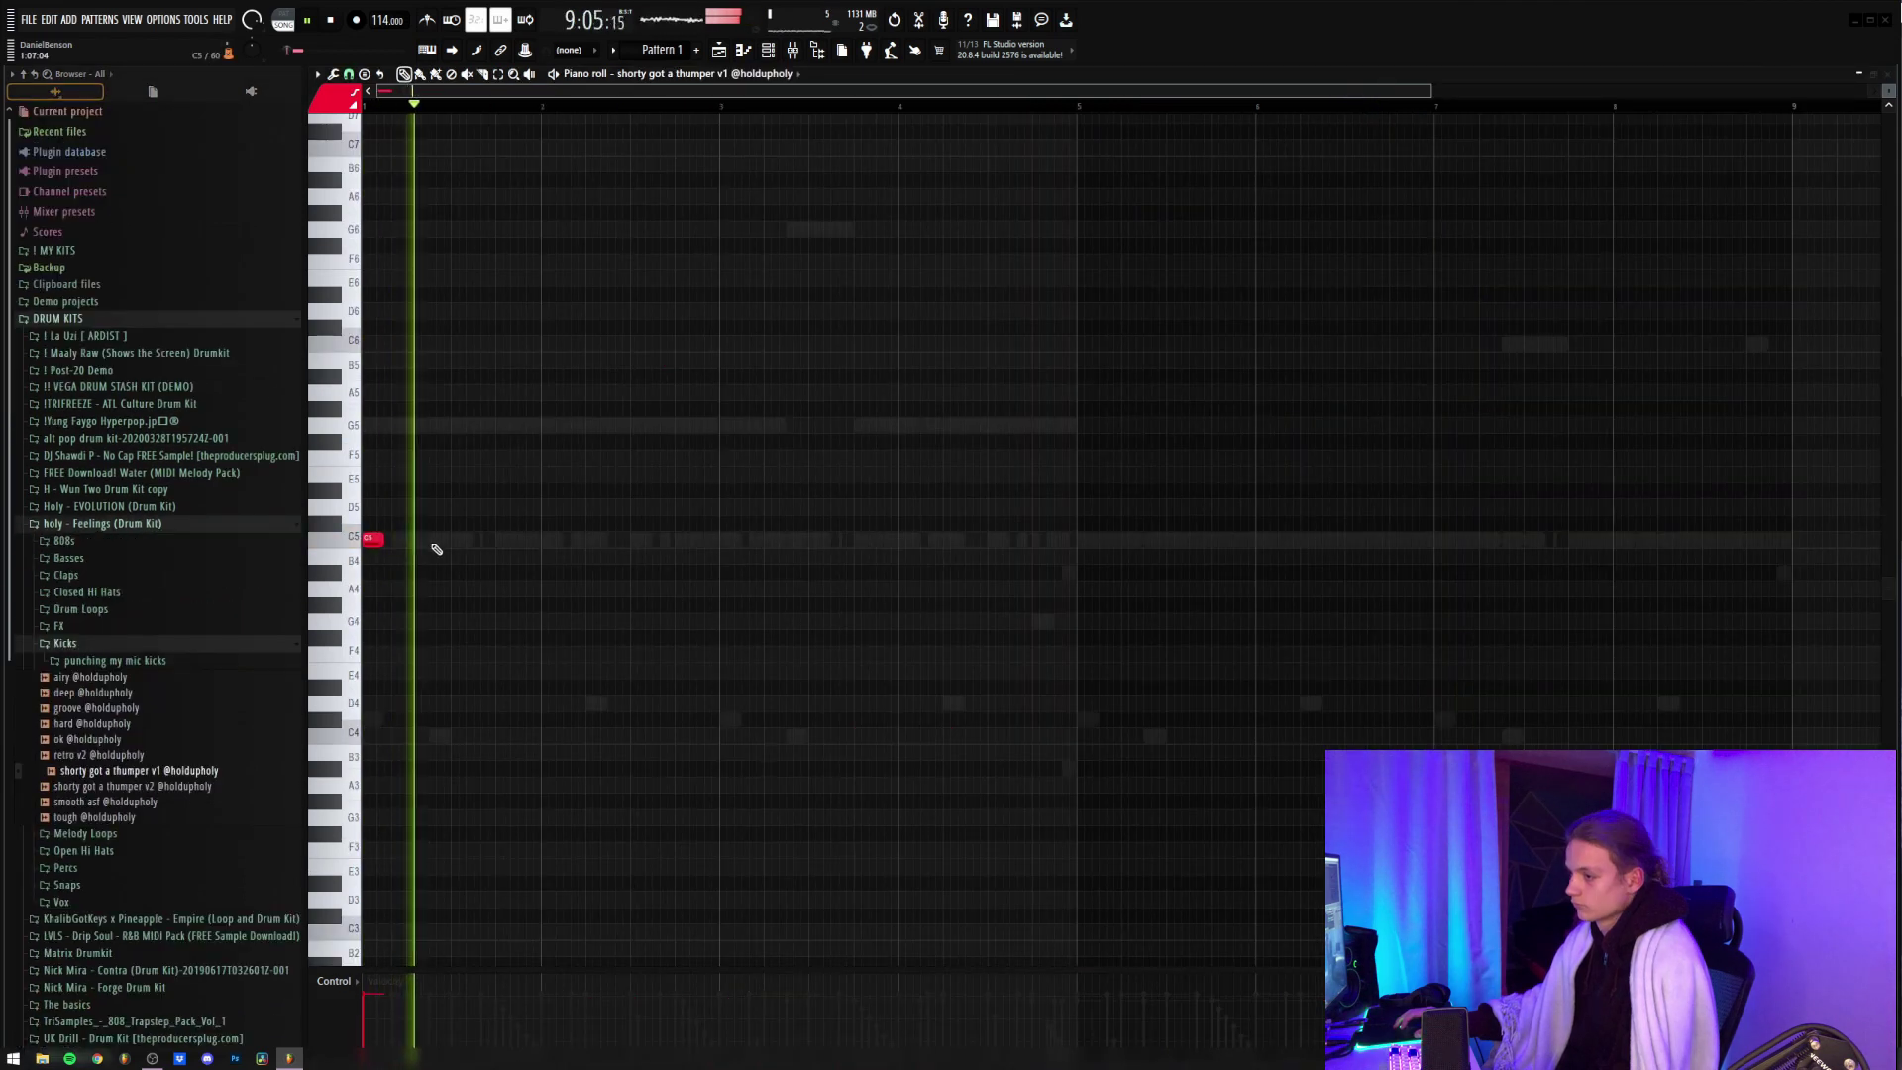
pyautogui.click(431, 540)
pyautogui.click(724, 540)
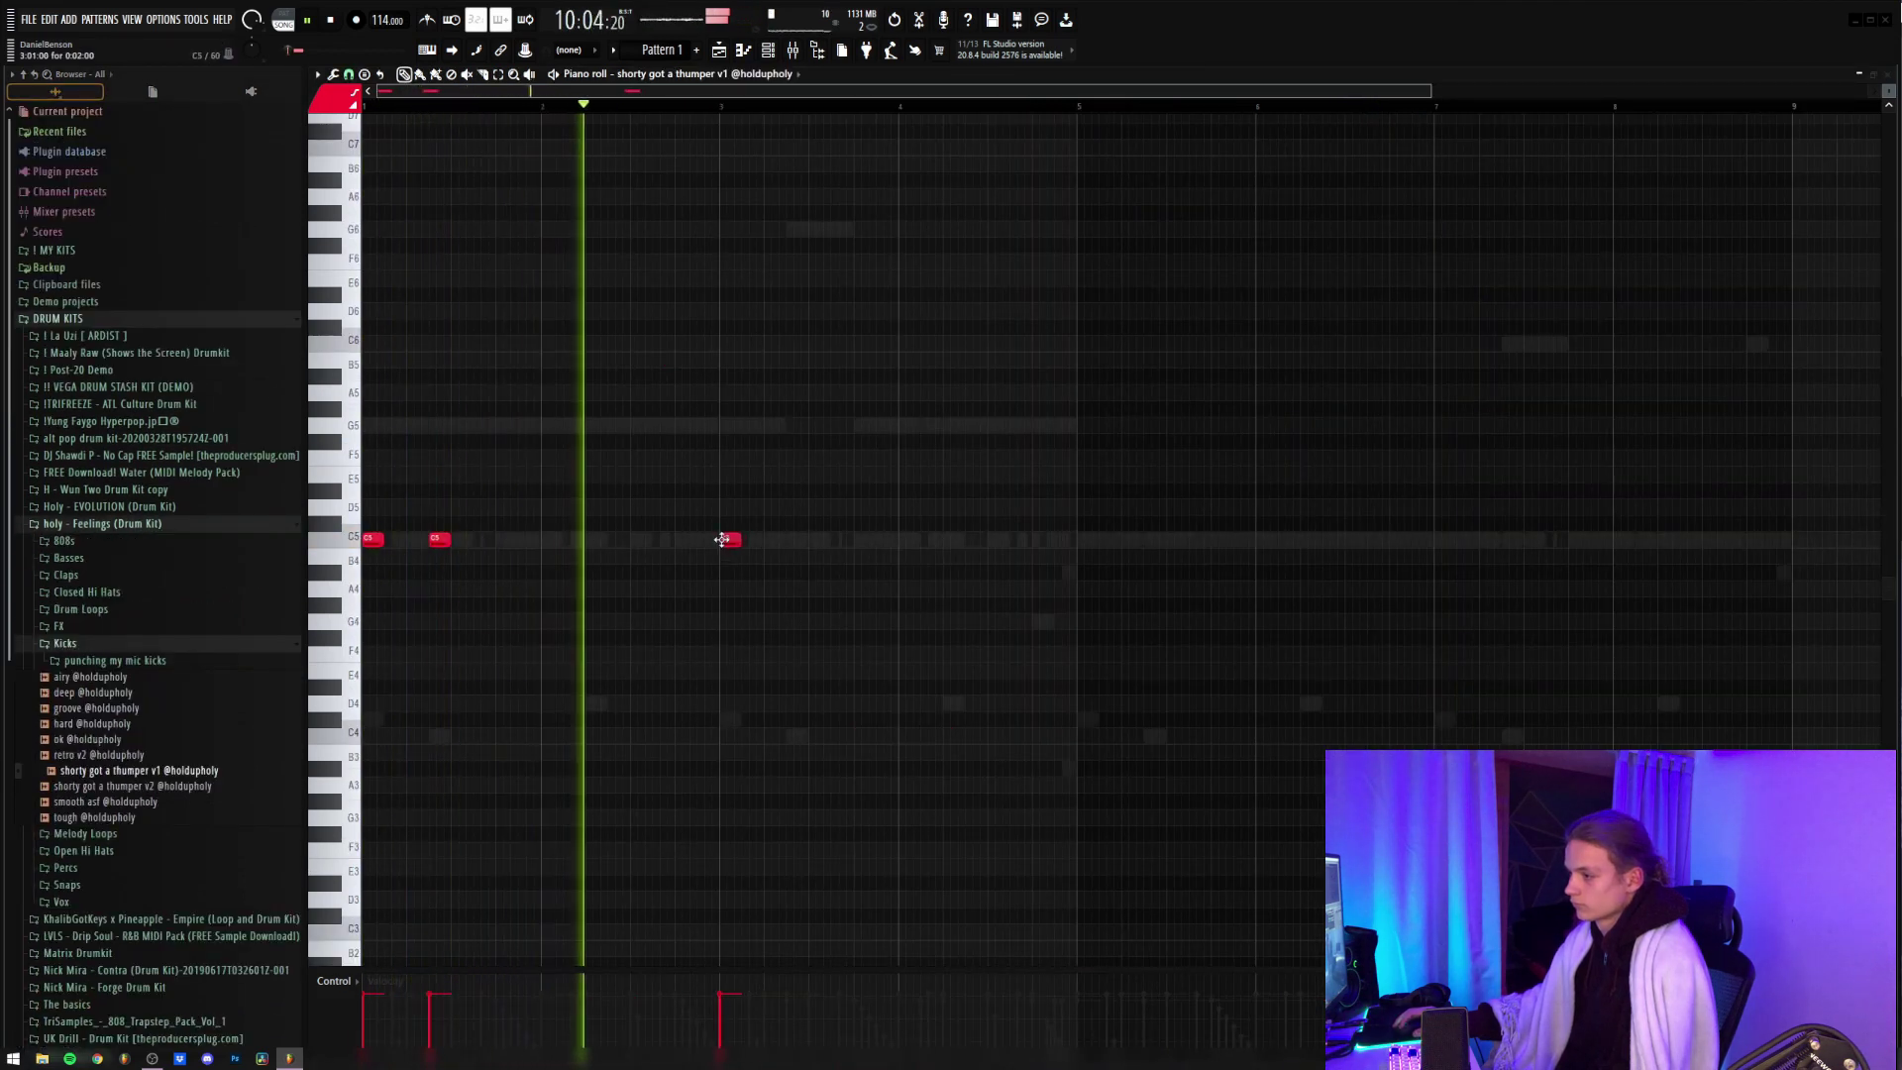
pyautogui.click(862, 540)
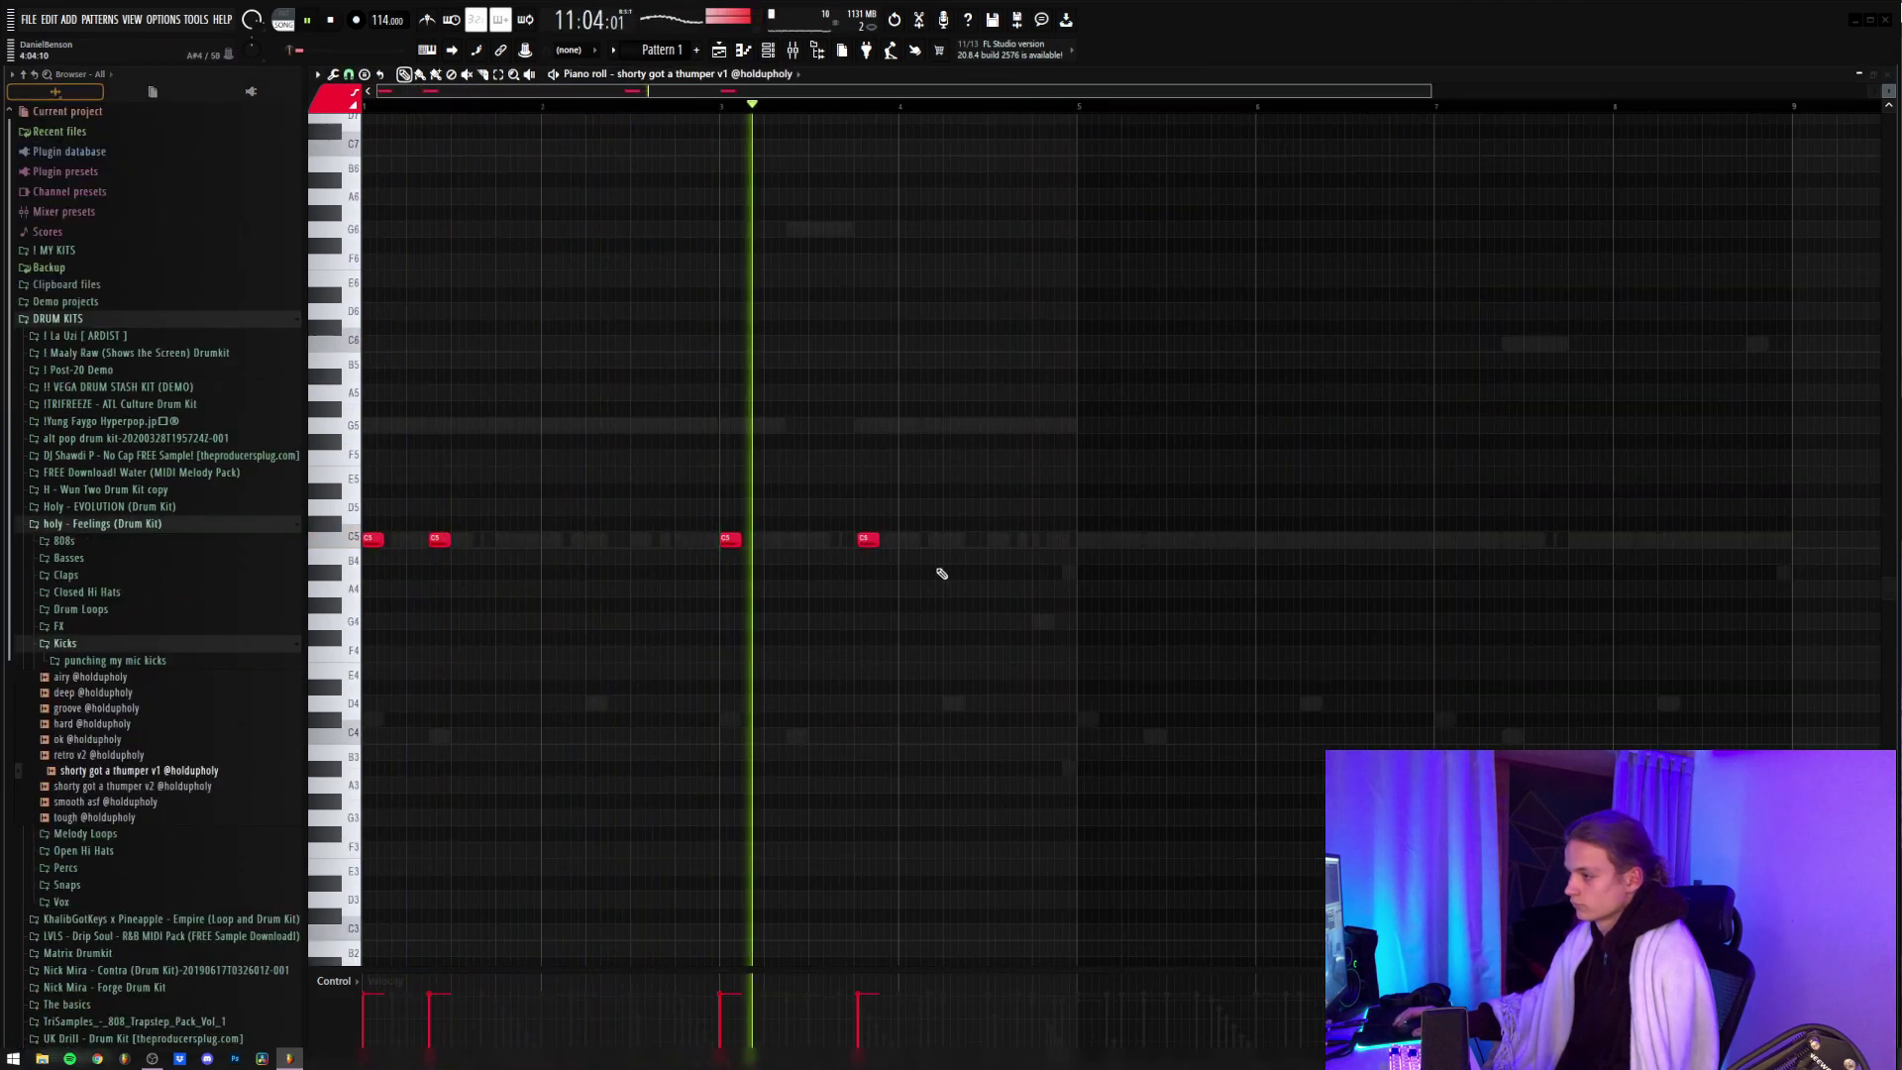
pyautogui.click(946, 540)
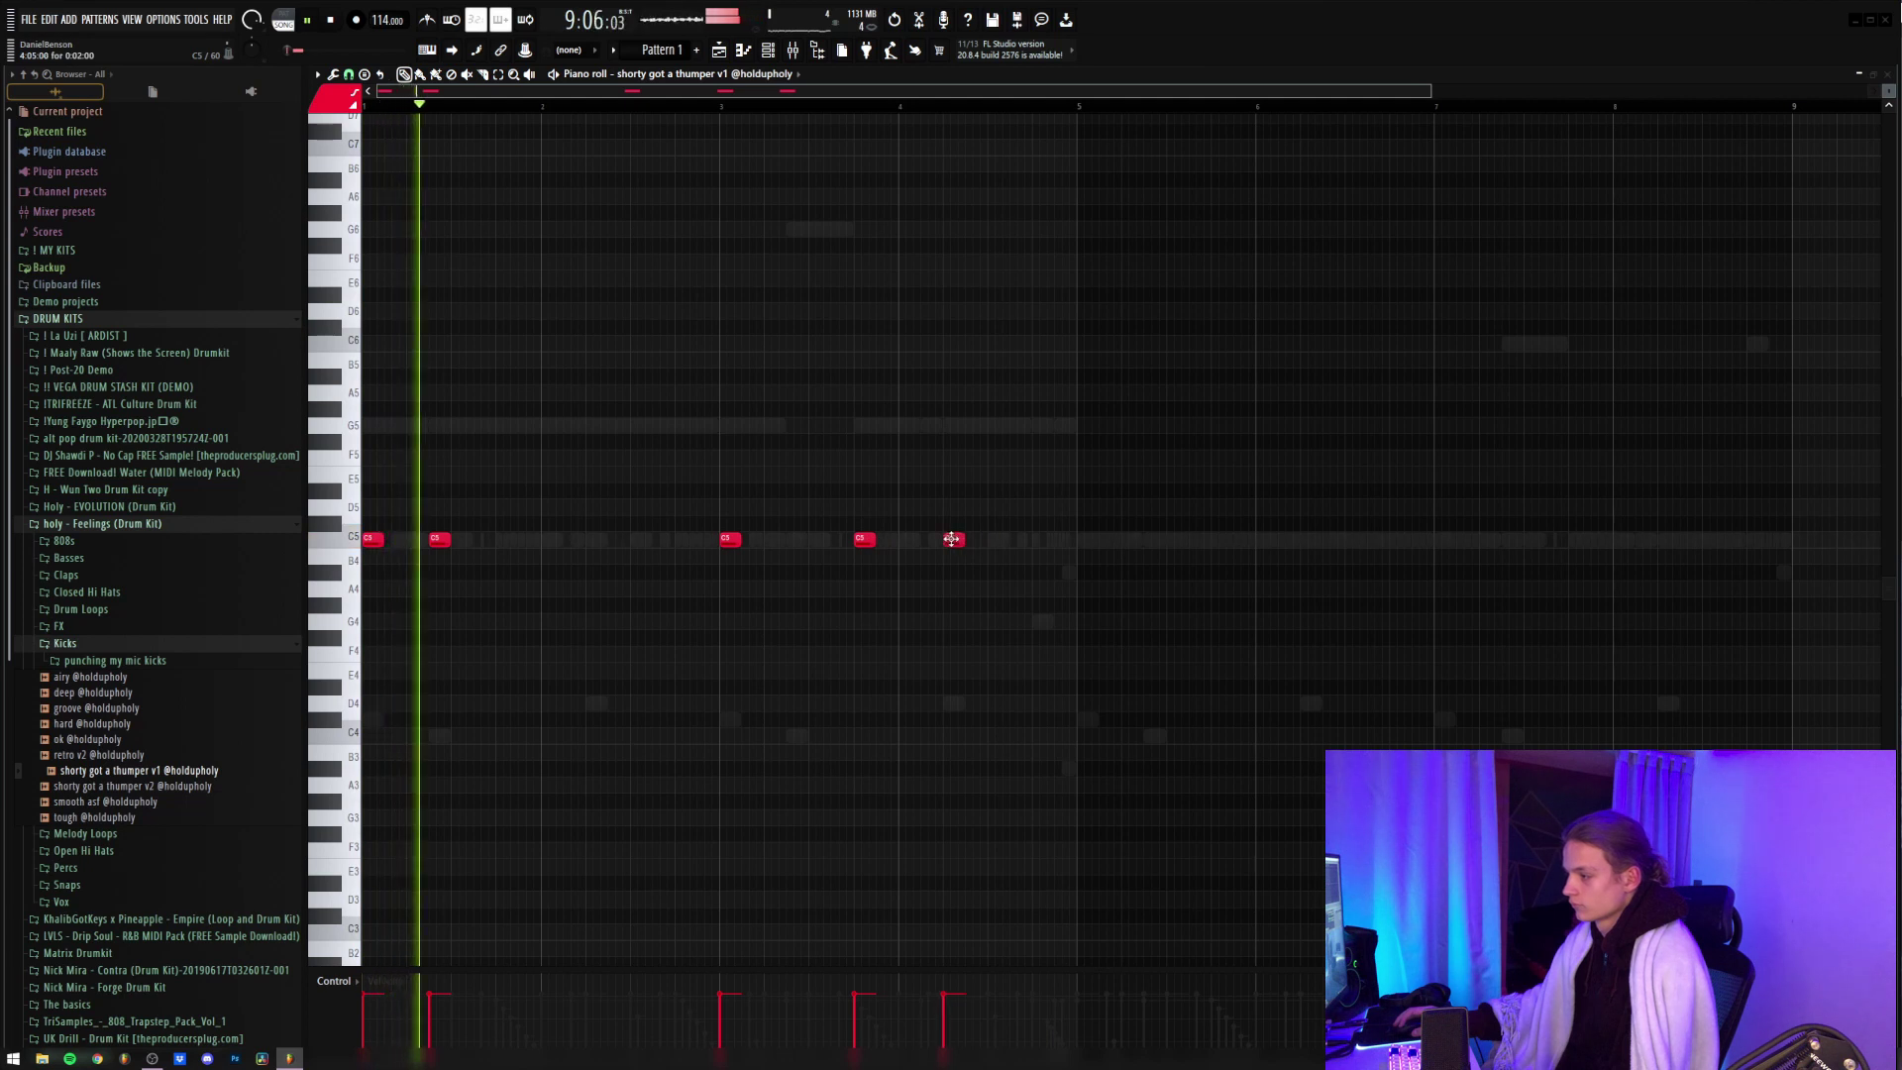
pyautogui.click(1038, 540)
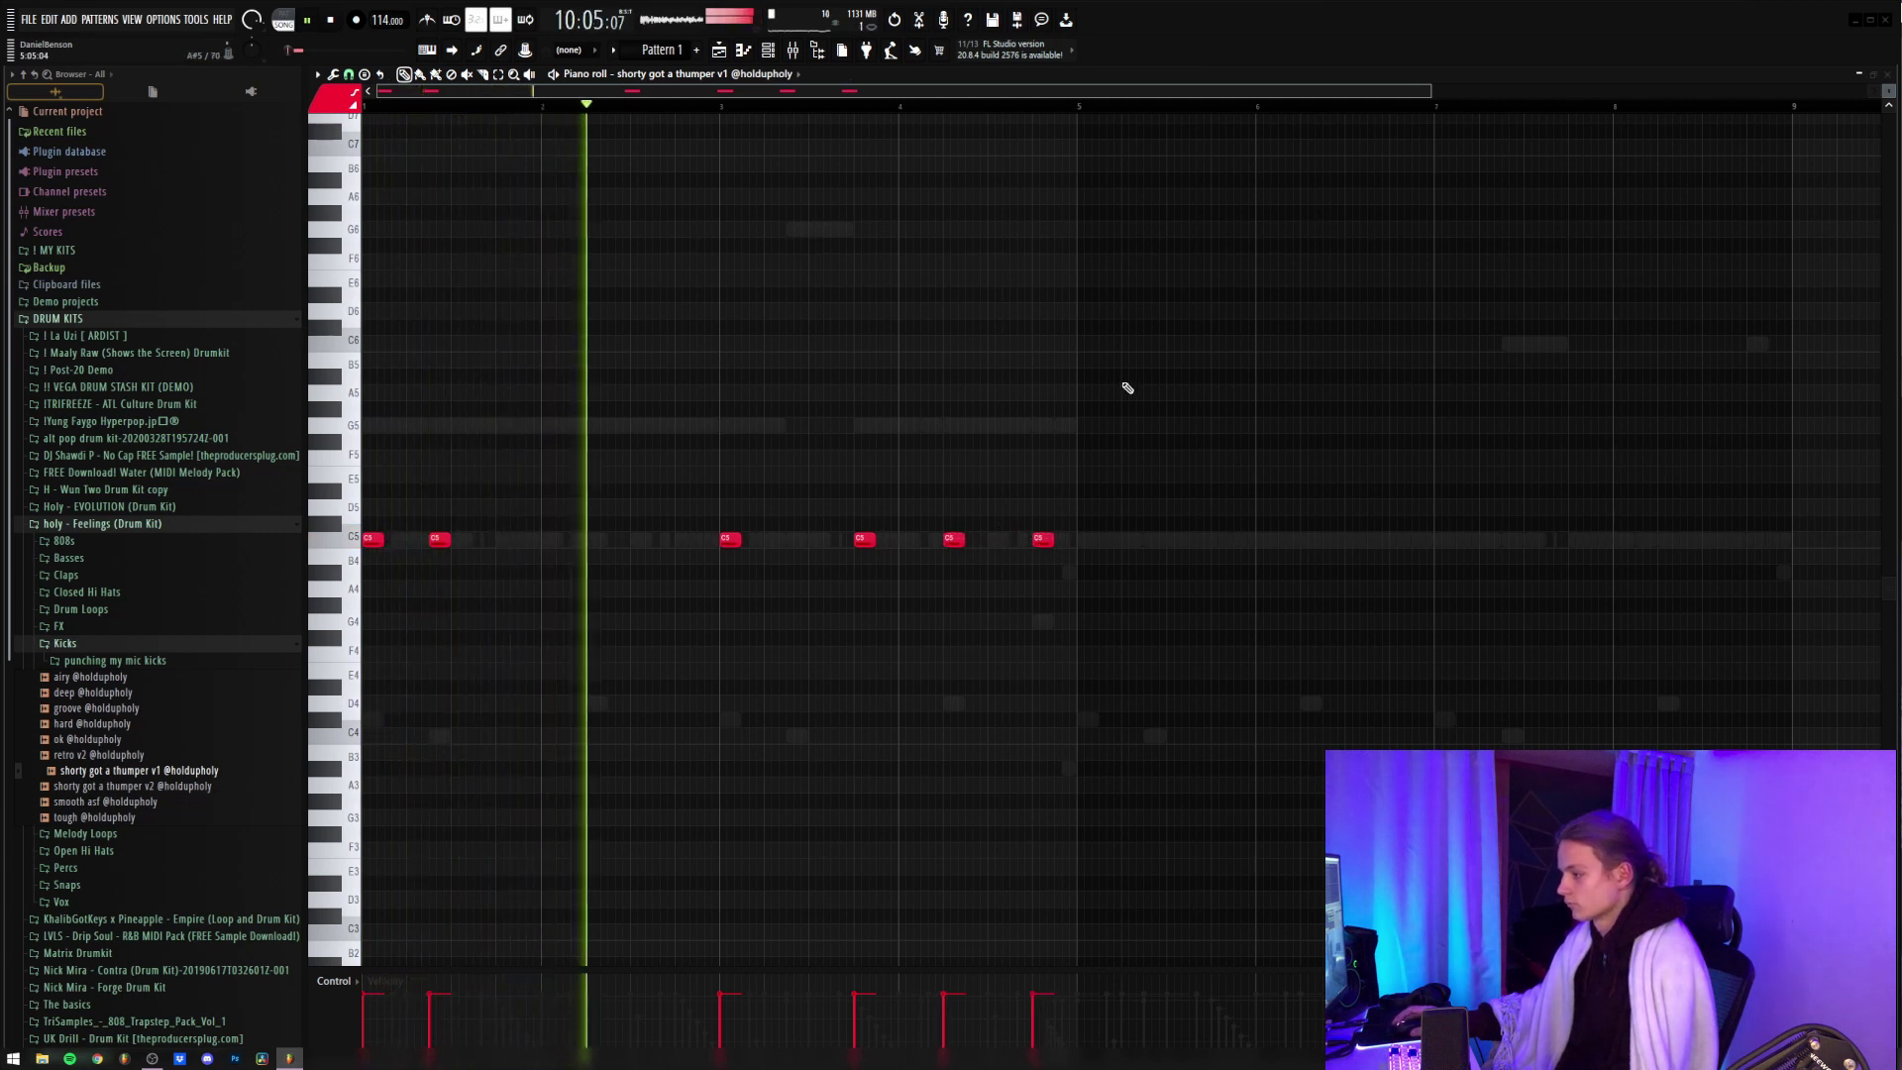
# - Duplicate the four-bar kick pattern into bars 5 to 8, keeping the copied notes on C5
pyautogui.moveTo(1199, 473); pyautogui.dragTo(359, 555)
pyautogui.hotkey('ctrl', 'b')
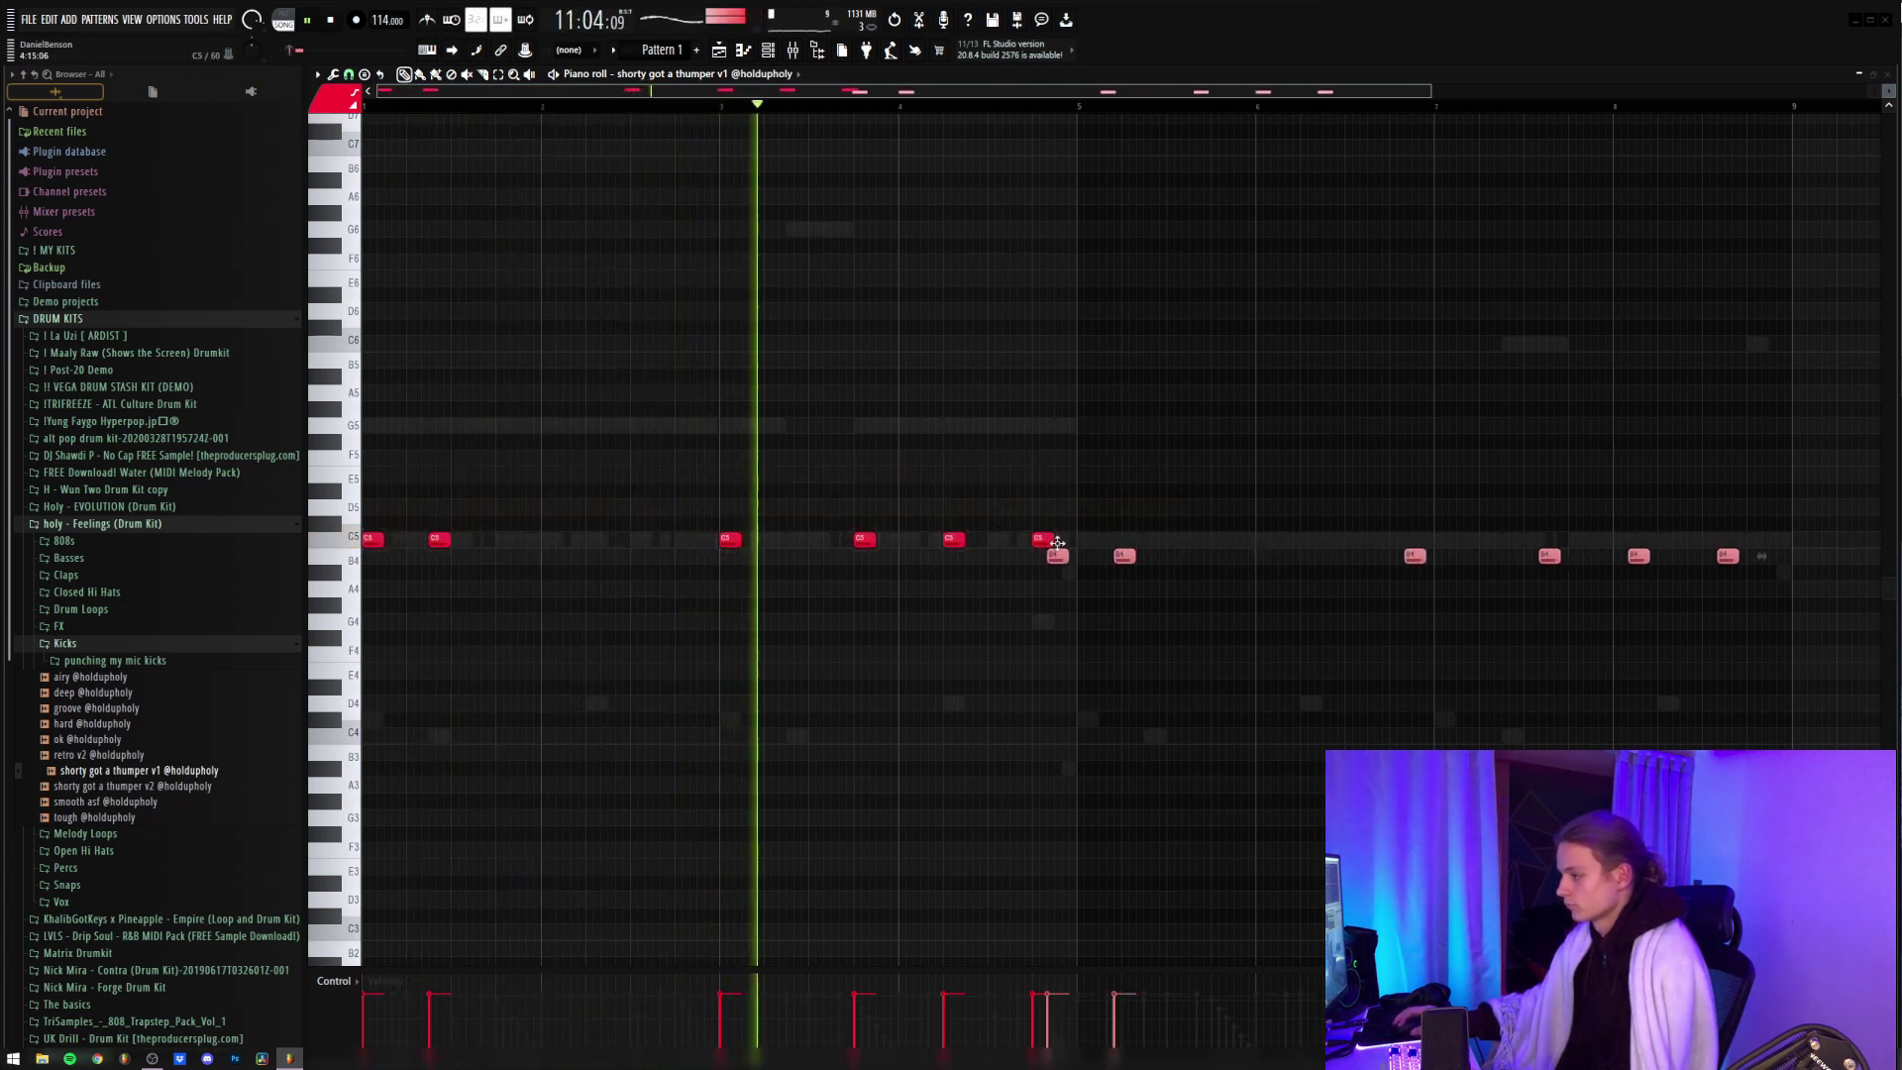
pyautogui.keyDown('ctrl'); pyautogui.click(1046, 614); pyautogui.keyUp('ctrl')
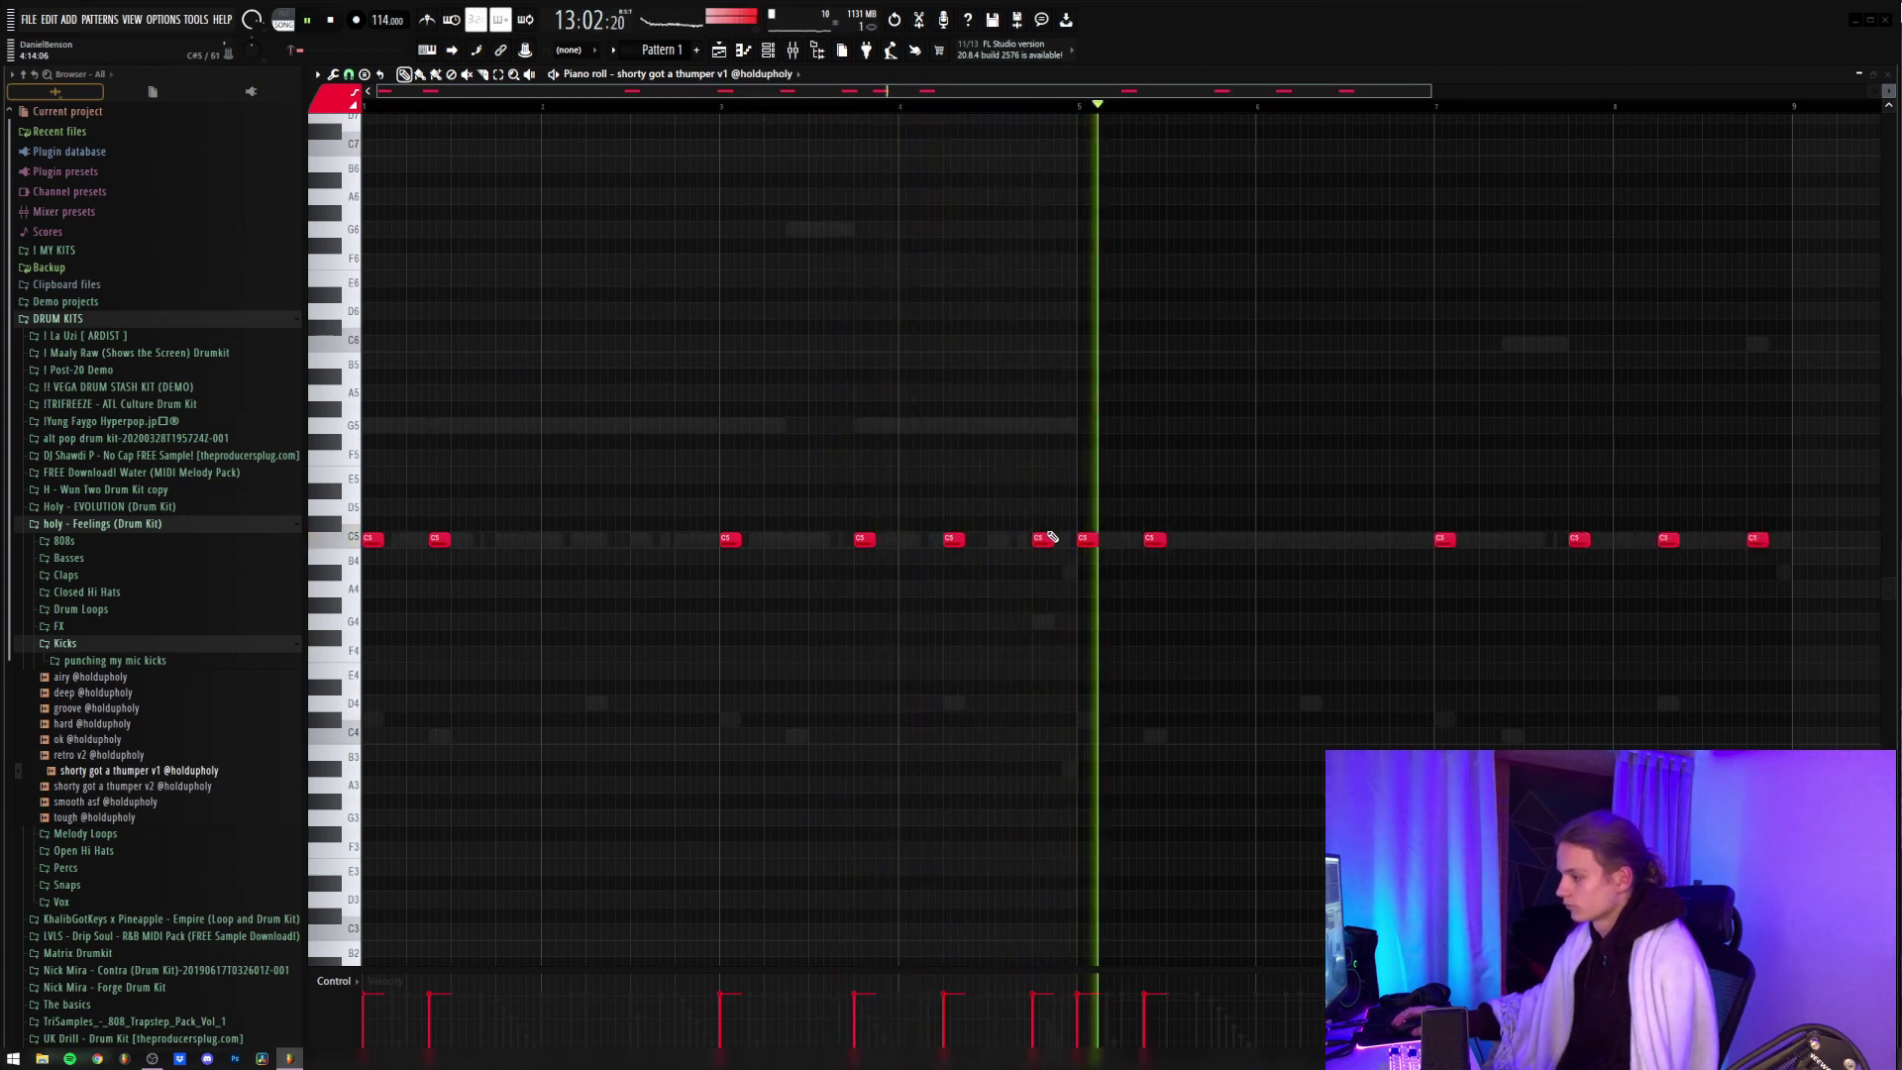
# - Load the Maaly oh open hat, place three C5 notes with falling velocities in bar 1, and copy them to bar 3
pyautogui.scroll(-1, 1032, 117)
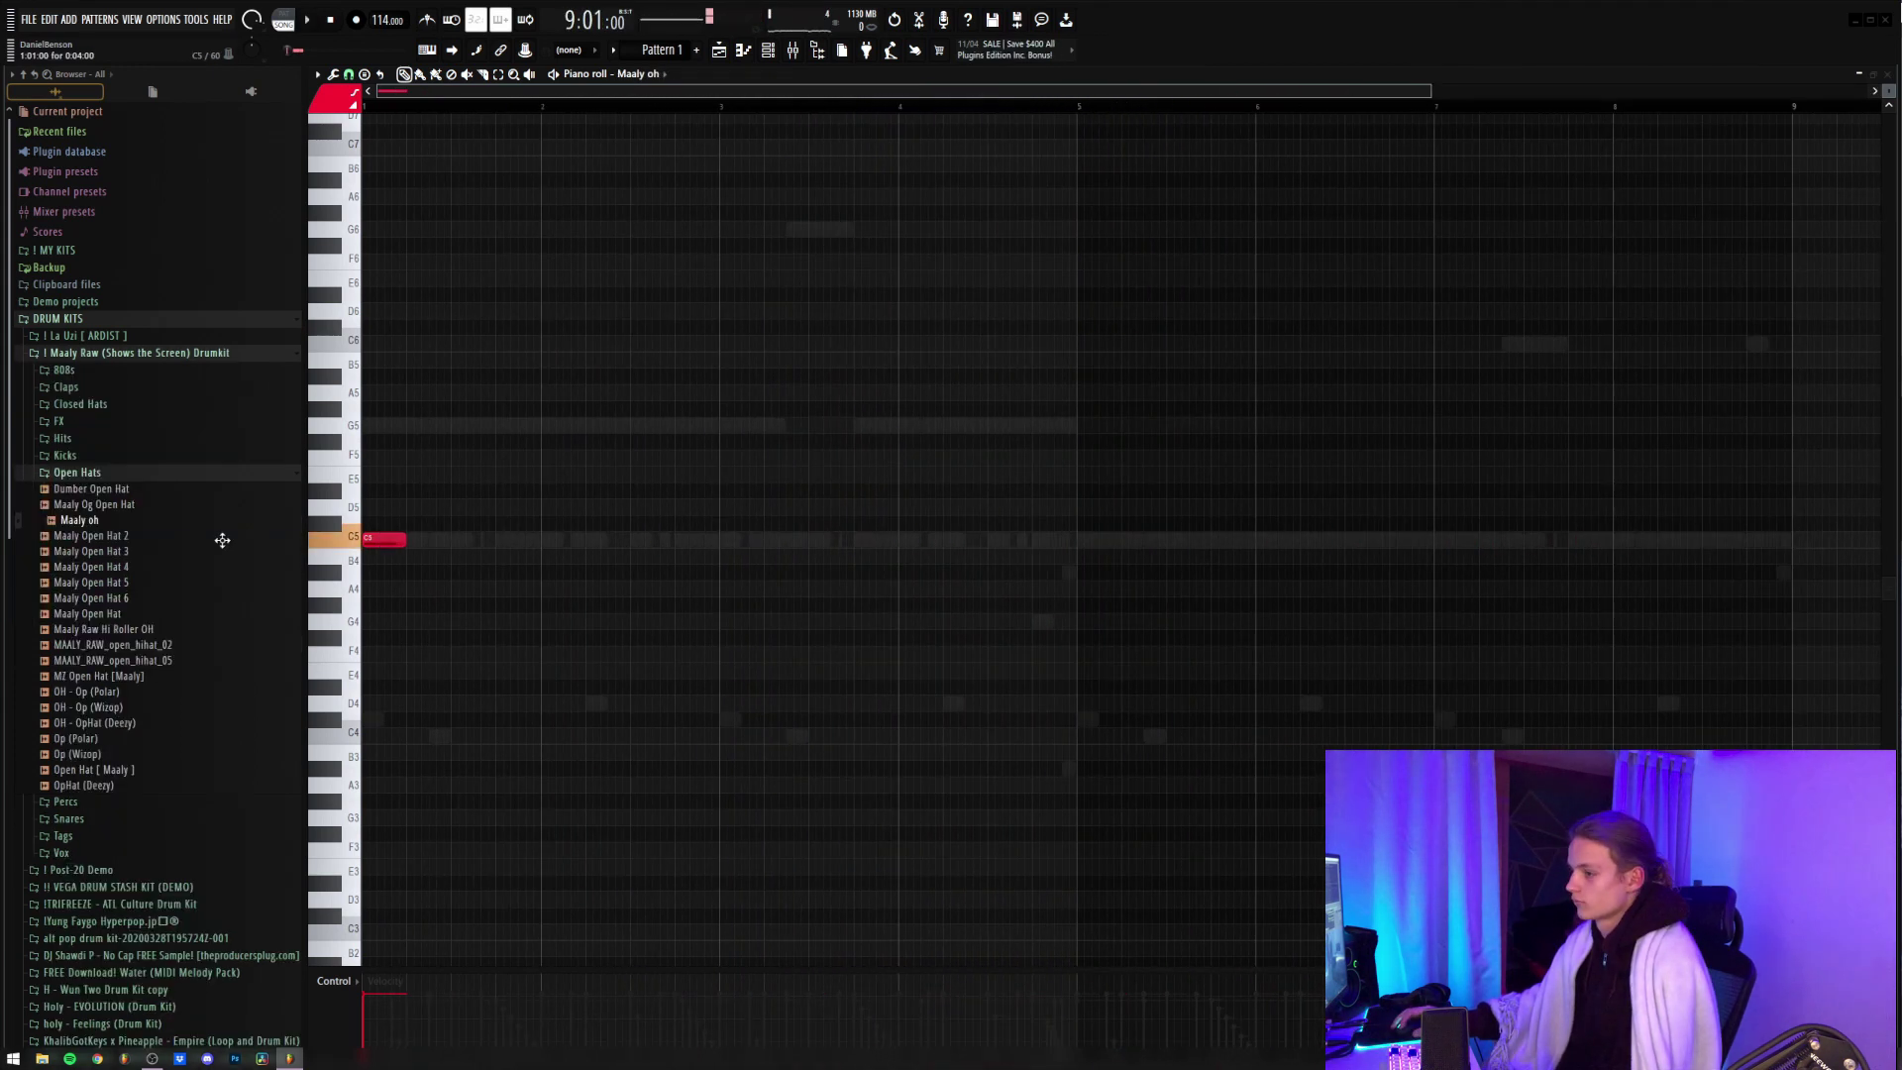
pyautogui.click(457, 540)
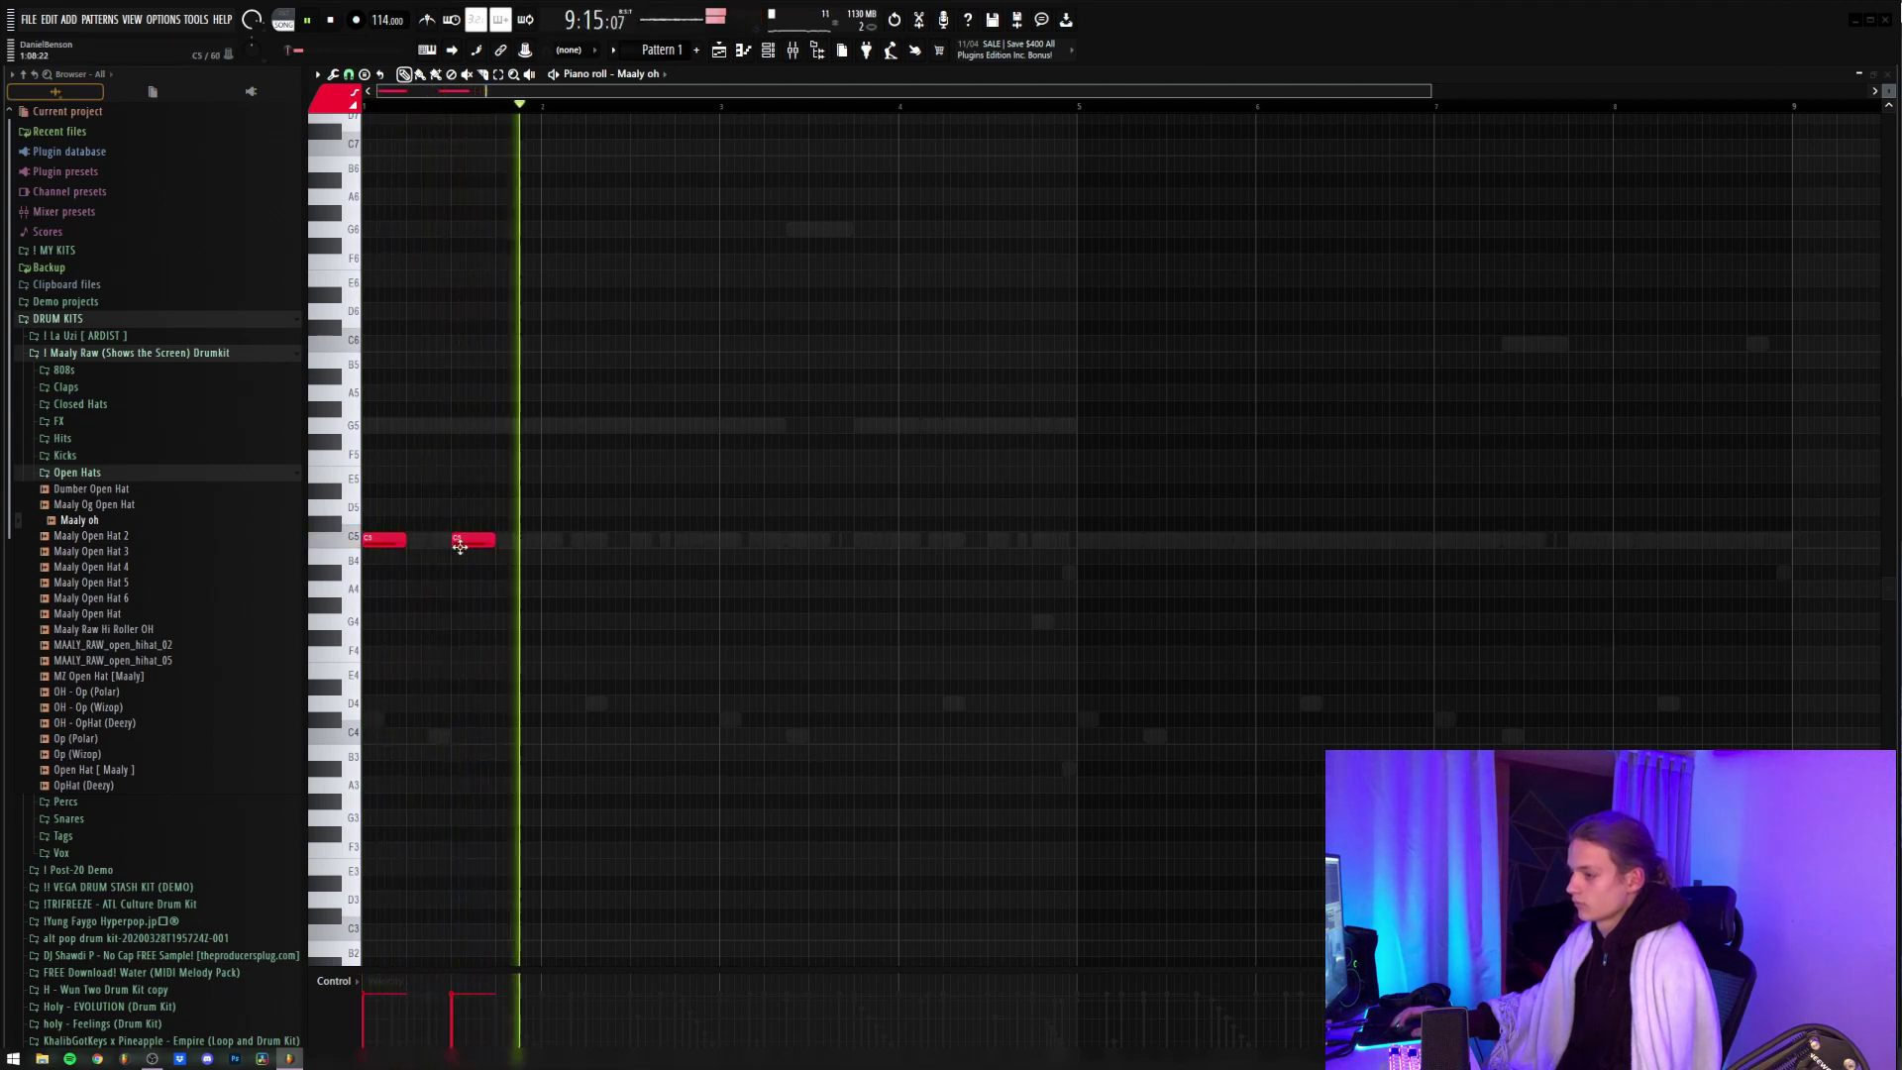
pyautogui.press('space')
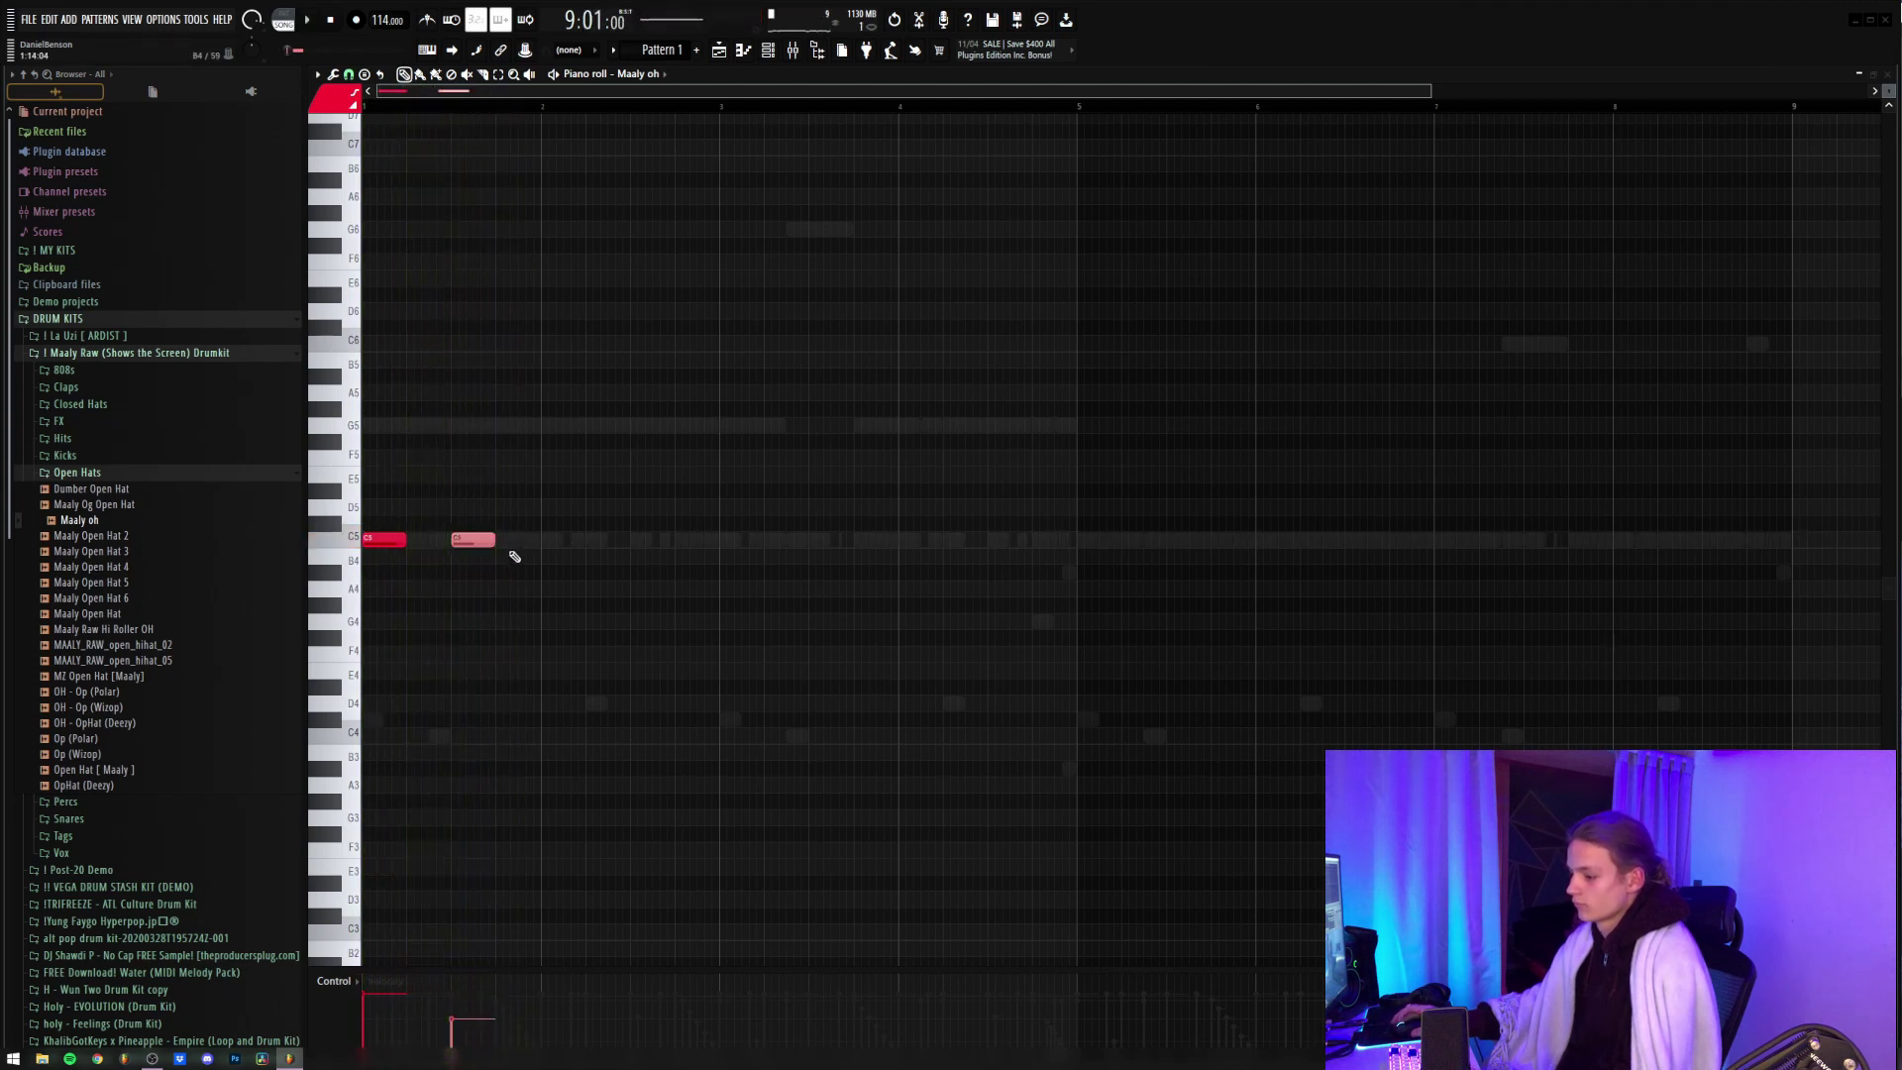
pyautogui.moveTo(480, 540); pyautogui.dragTo(742, 540)
pyautogui.press('space')
pyautogui.keyDown('ctrl'); pyautogui.click(900, 501); pyautogui.keyUp('ctrl')
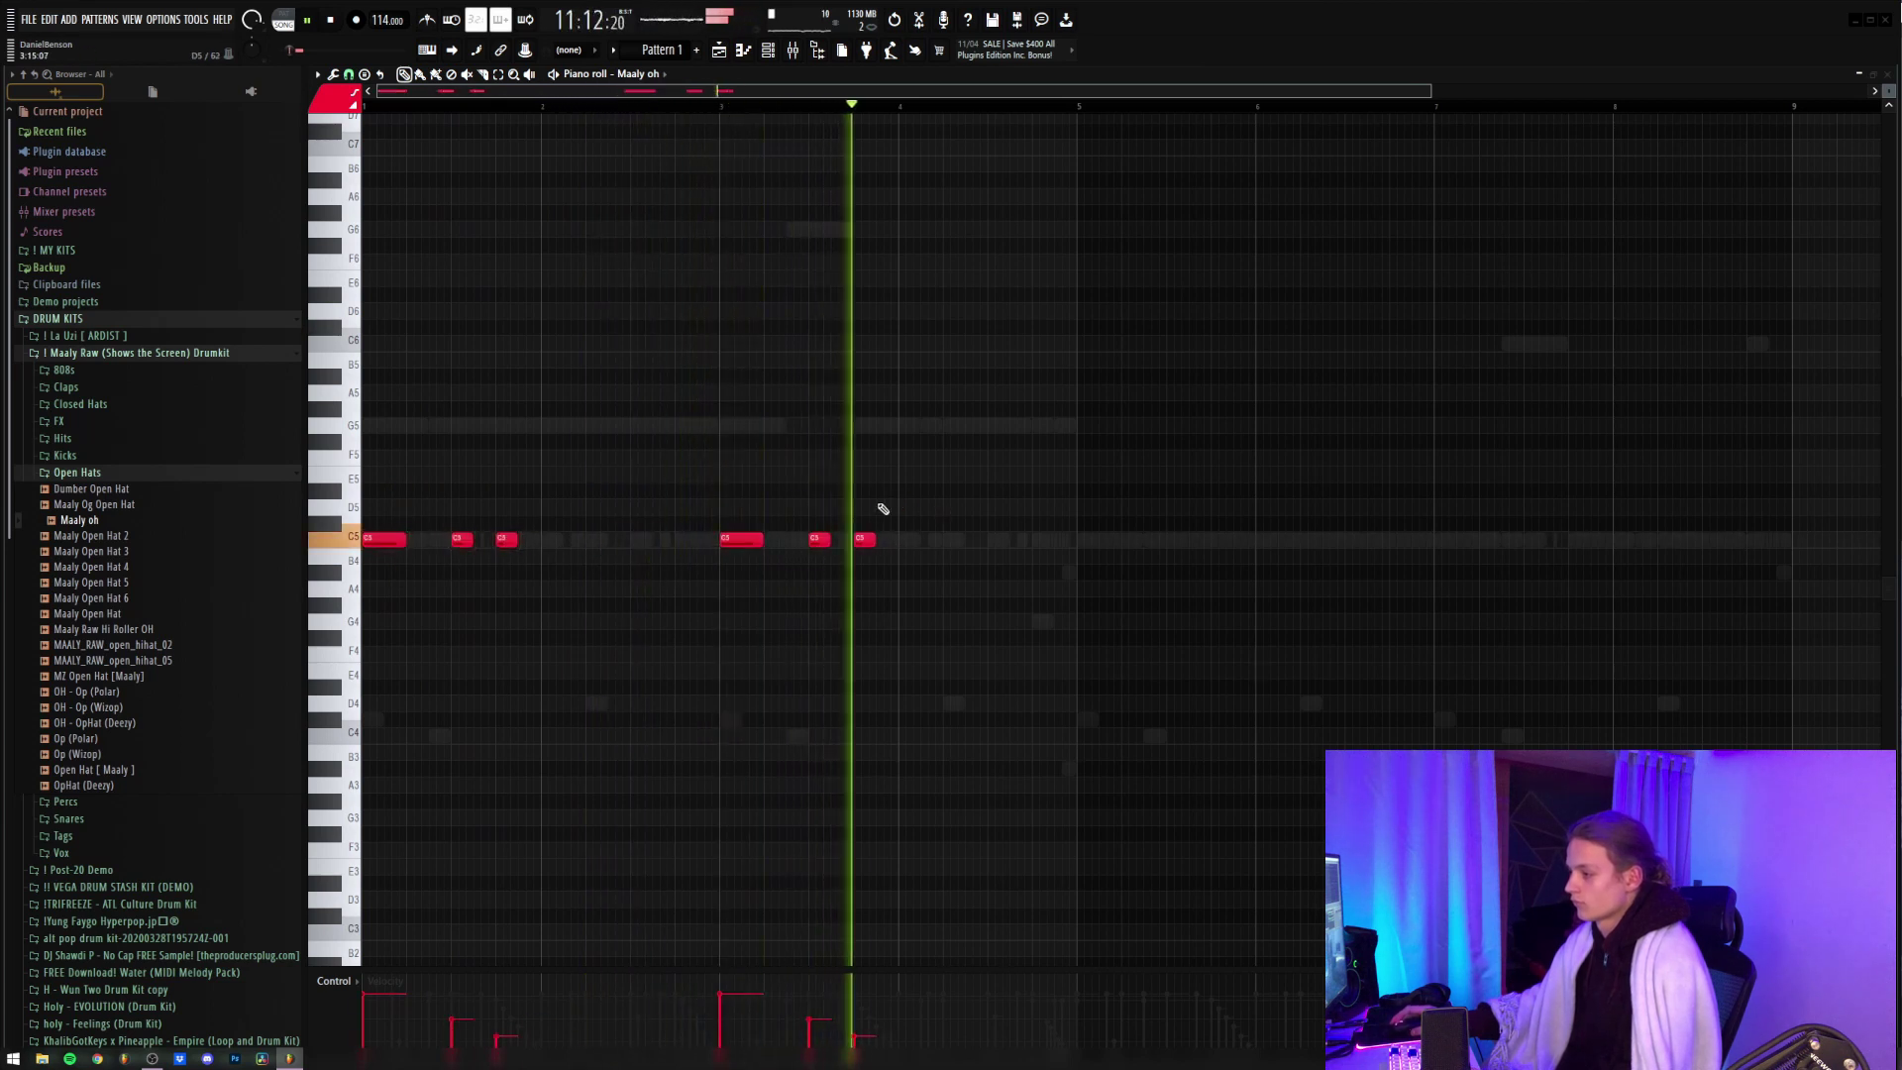
pyautogui.moveTo(1043, 489); pyautogui.dragTo(1106, 536)
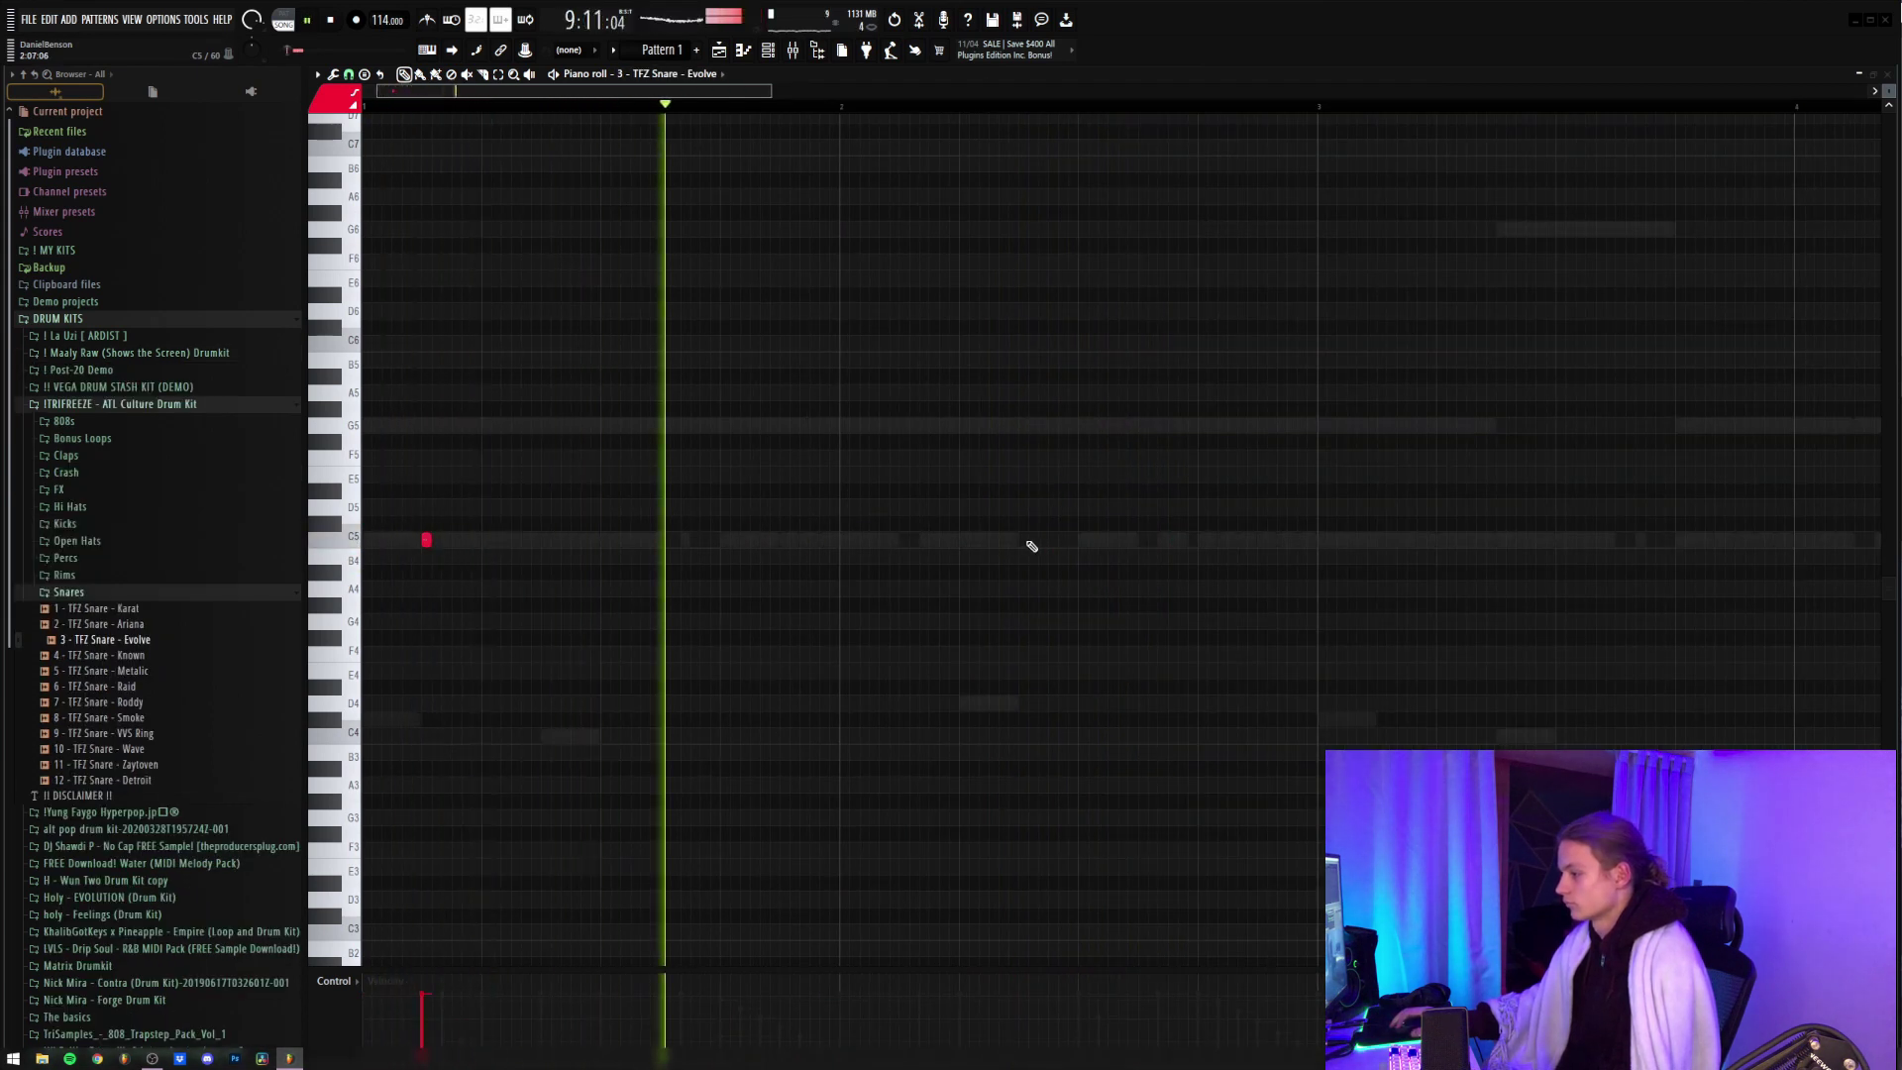
# - Add a three-hit C5 TFZ Snare - Evolve roll in bar 2 with reduced, rising velocities, plus a single hit near the bar's end
pyautogui.click(1043, 540)
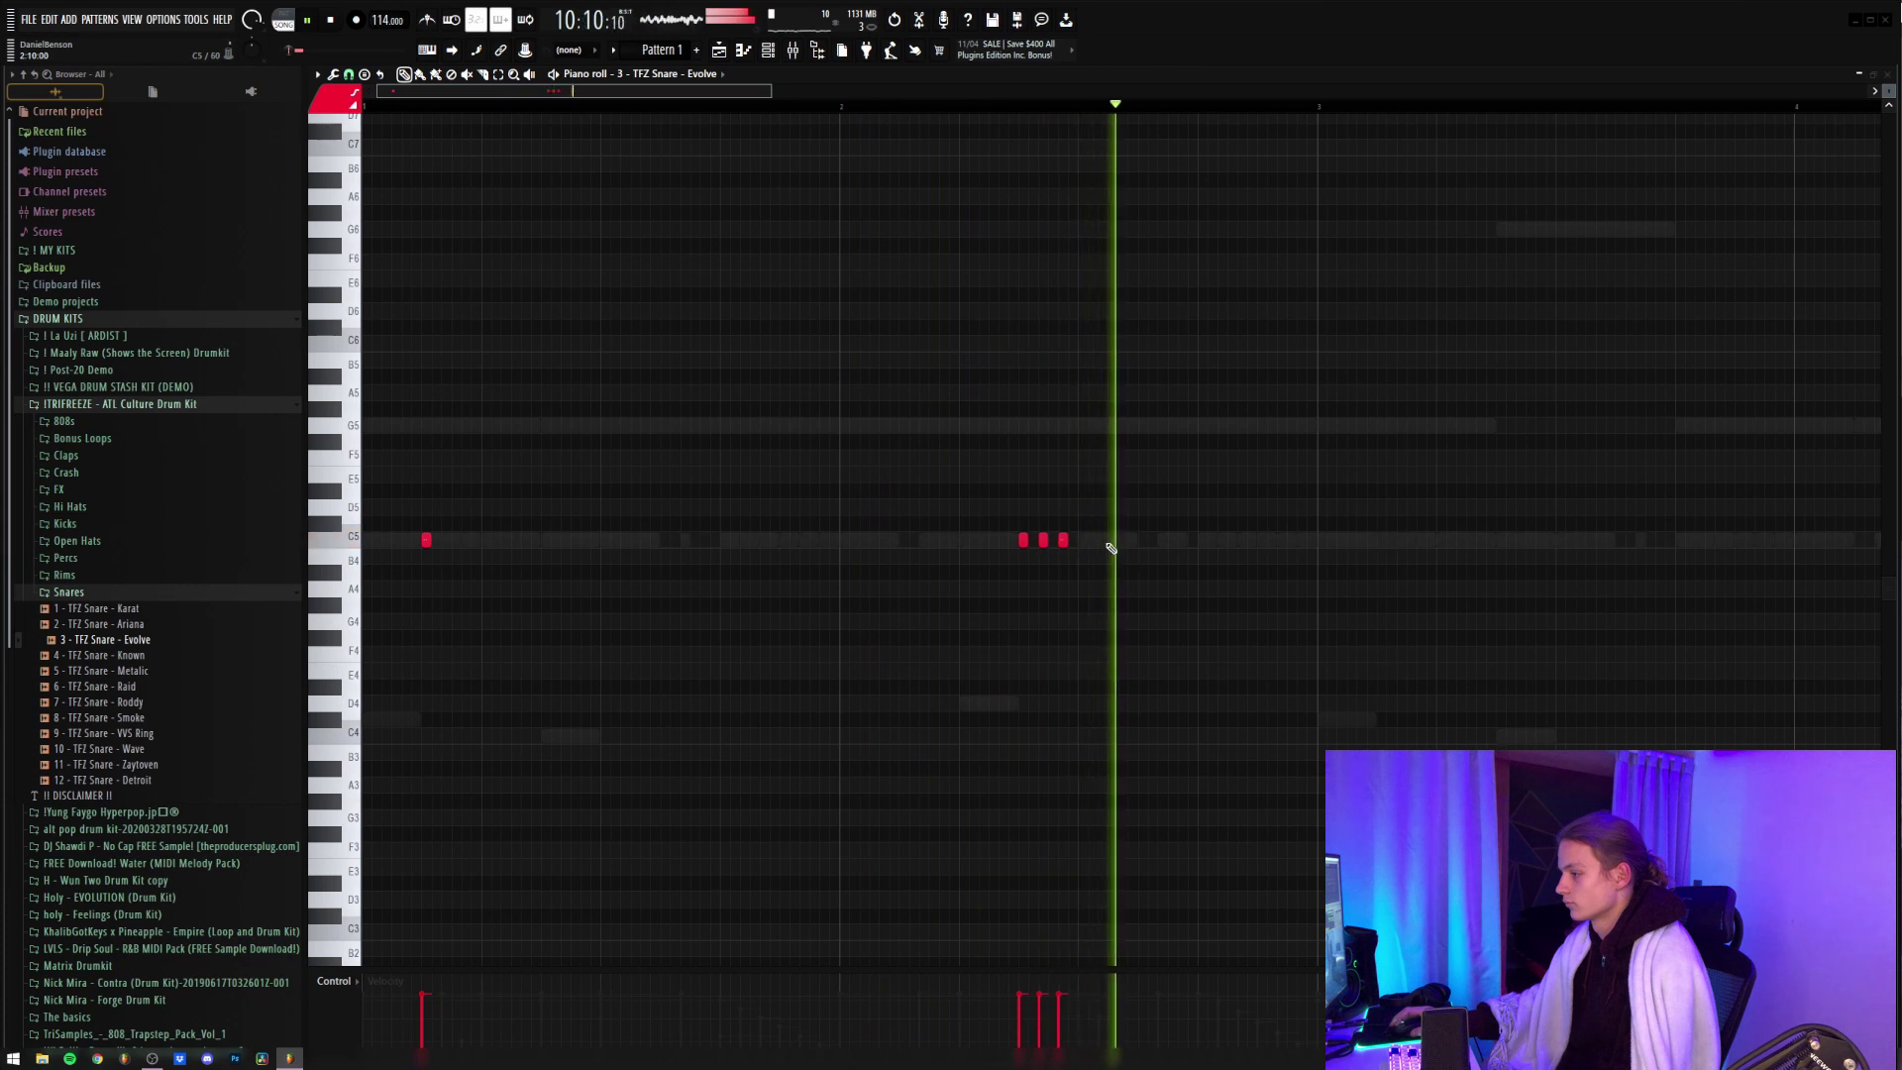
pyautogui.press('space')
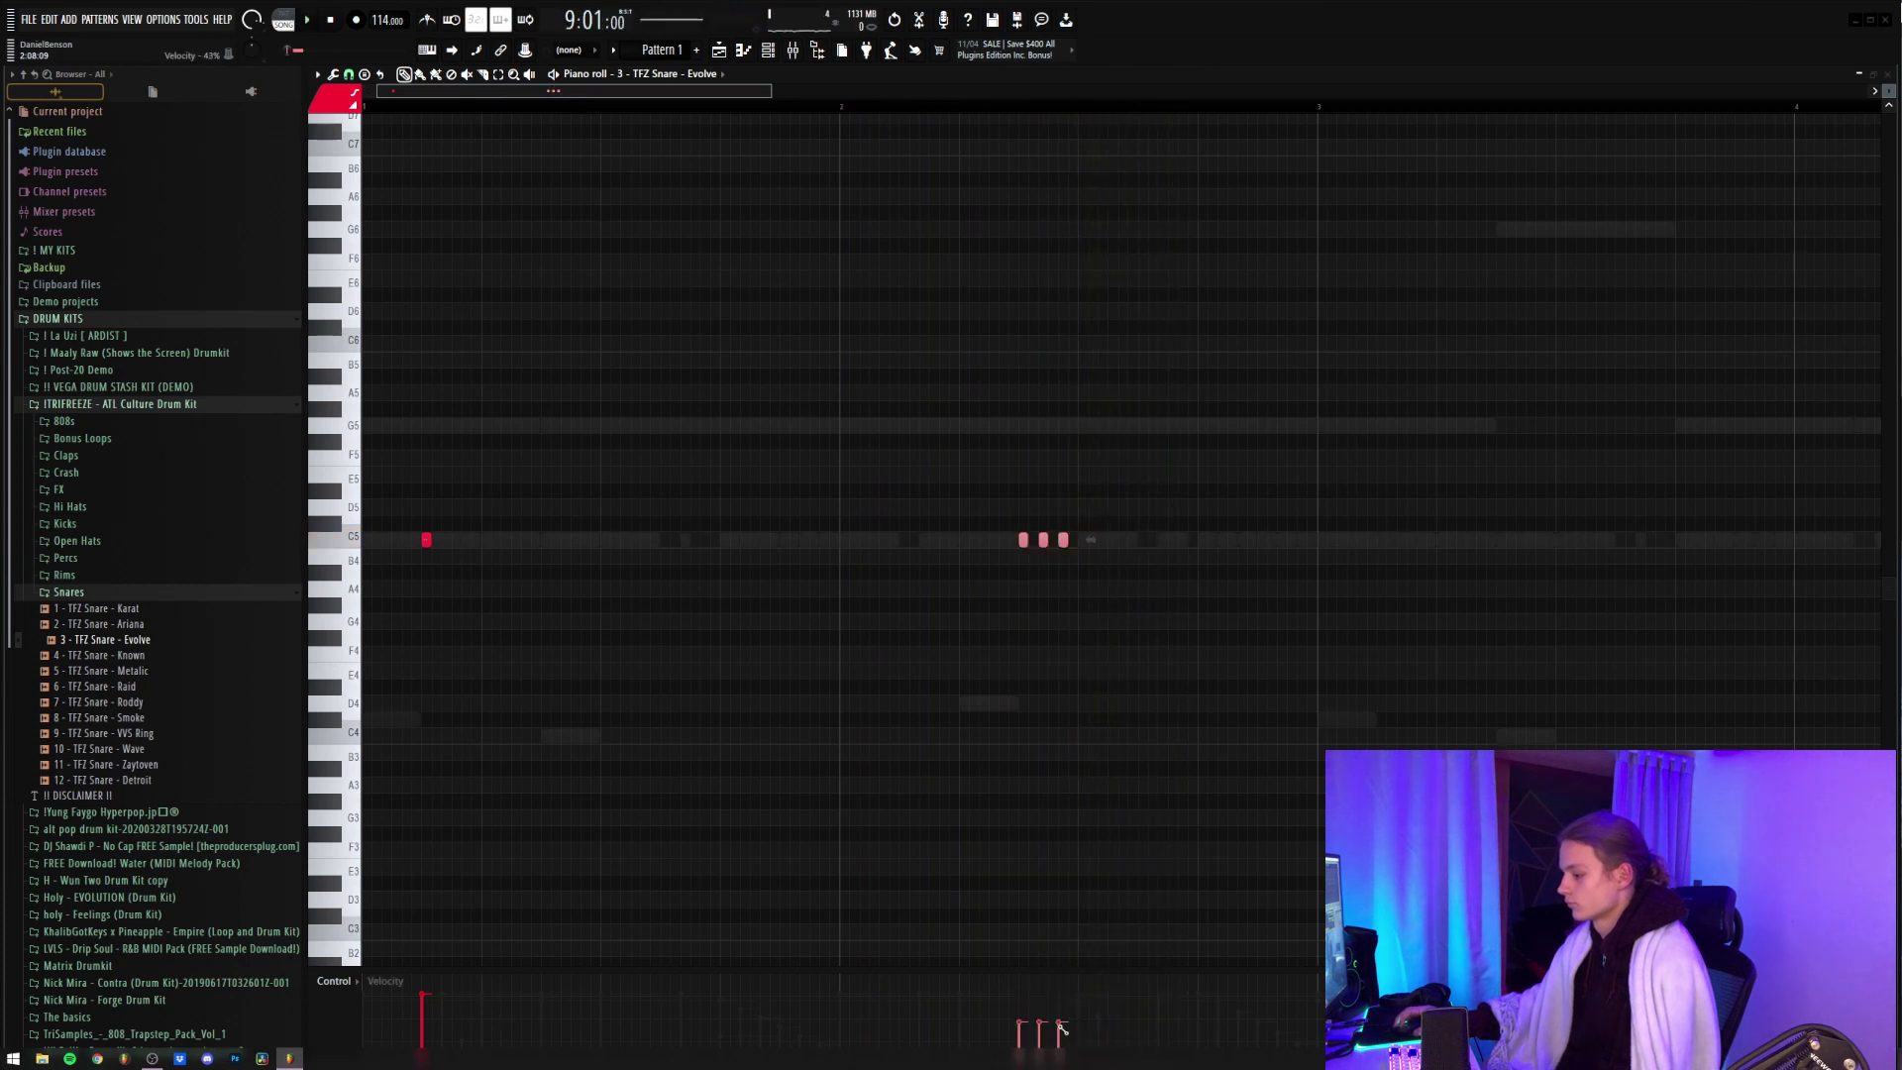
pyautogui.press('space')
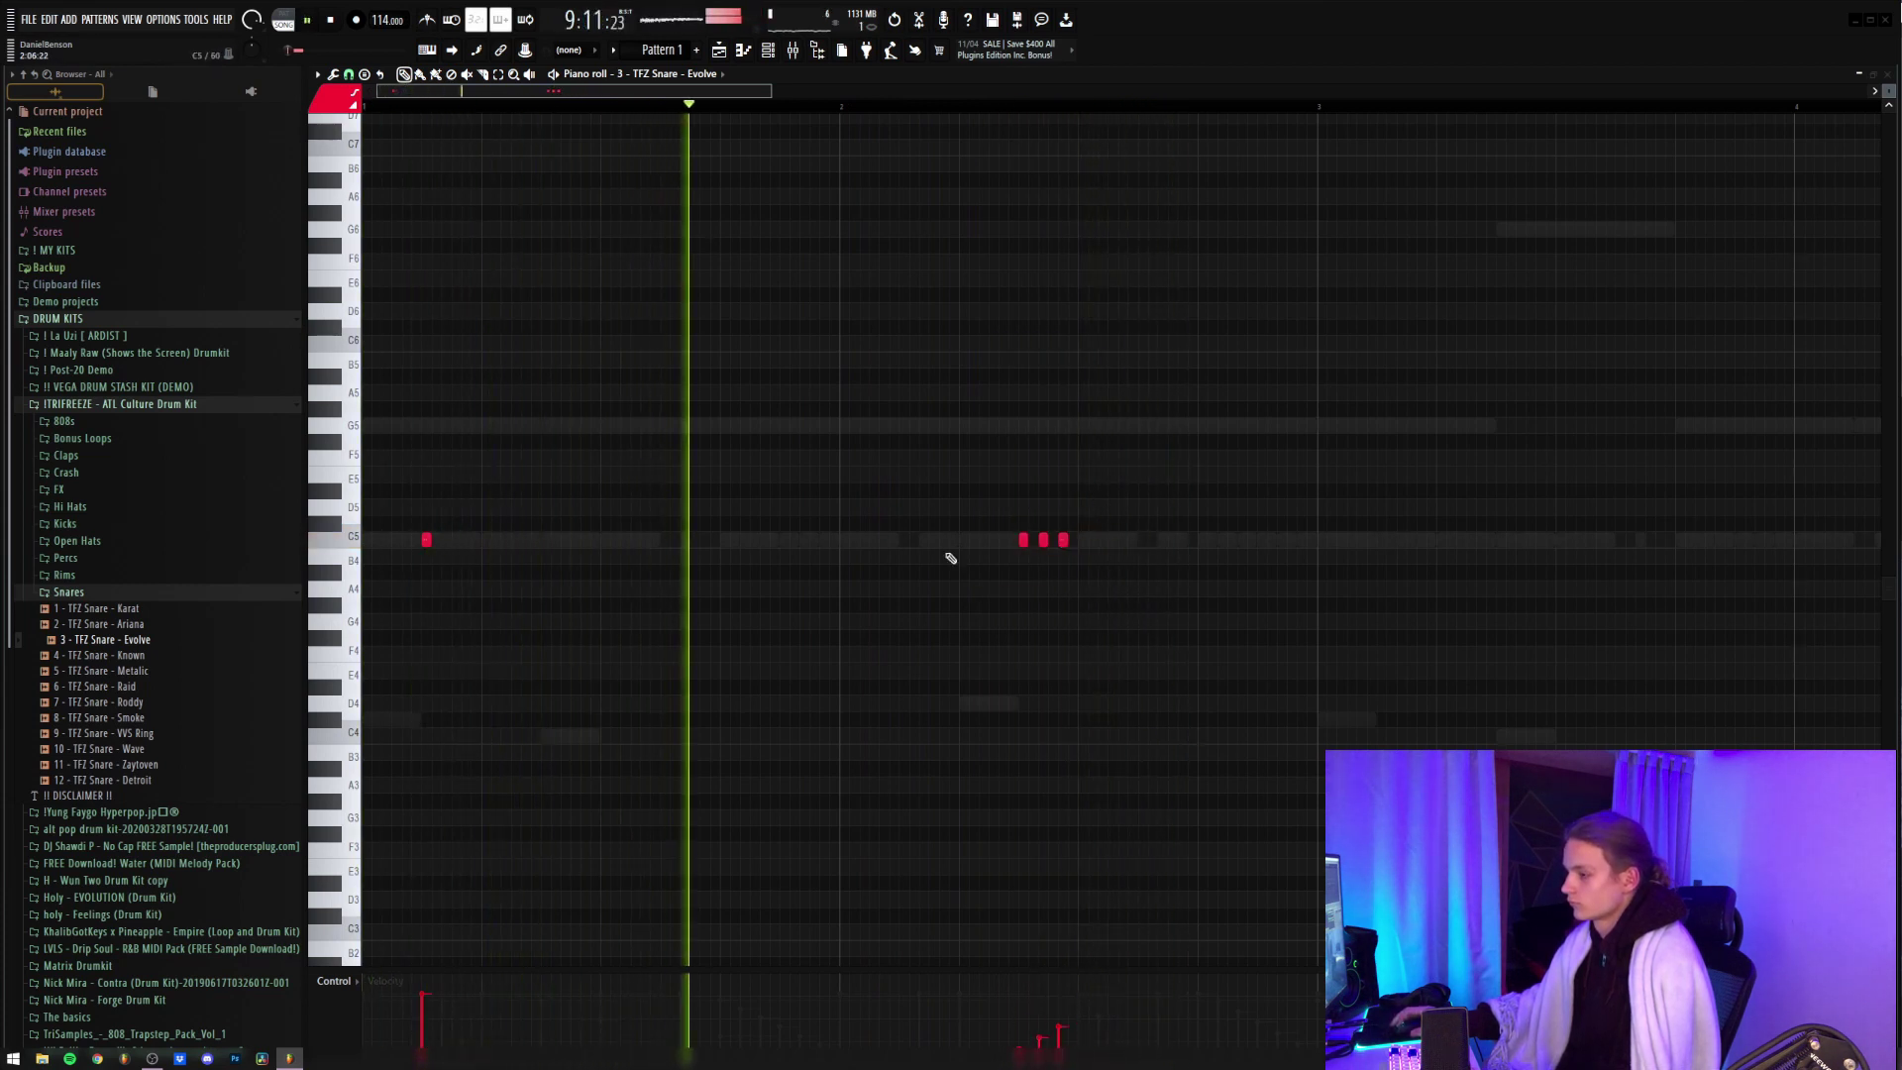
pyautogui.click(1260, 539)
pyautogui.press('space')
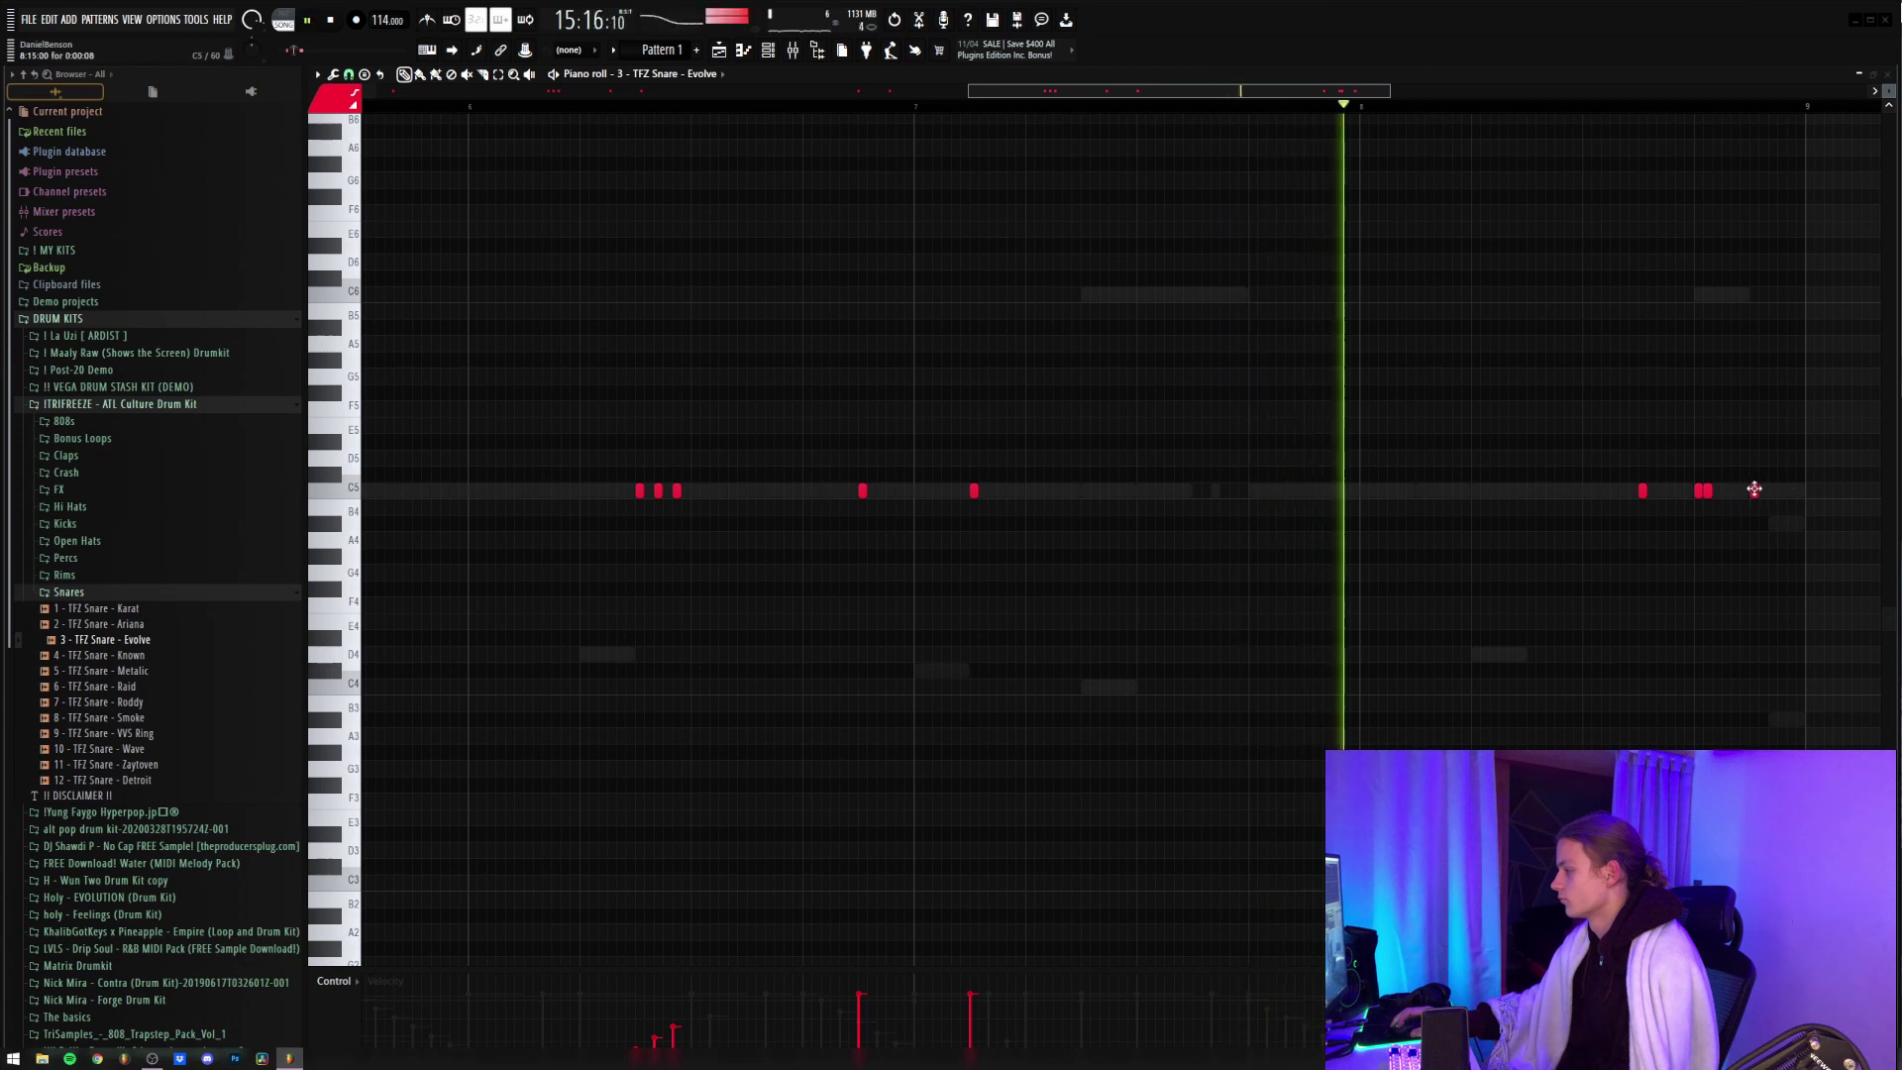
# - Complete the C5 snare fill at the end of bar 8 and adjust the TFZ Snare - Evolve channel's volume
pyautogui.click(1771, 491)
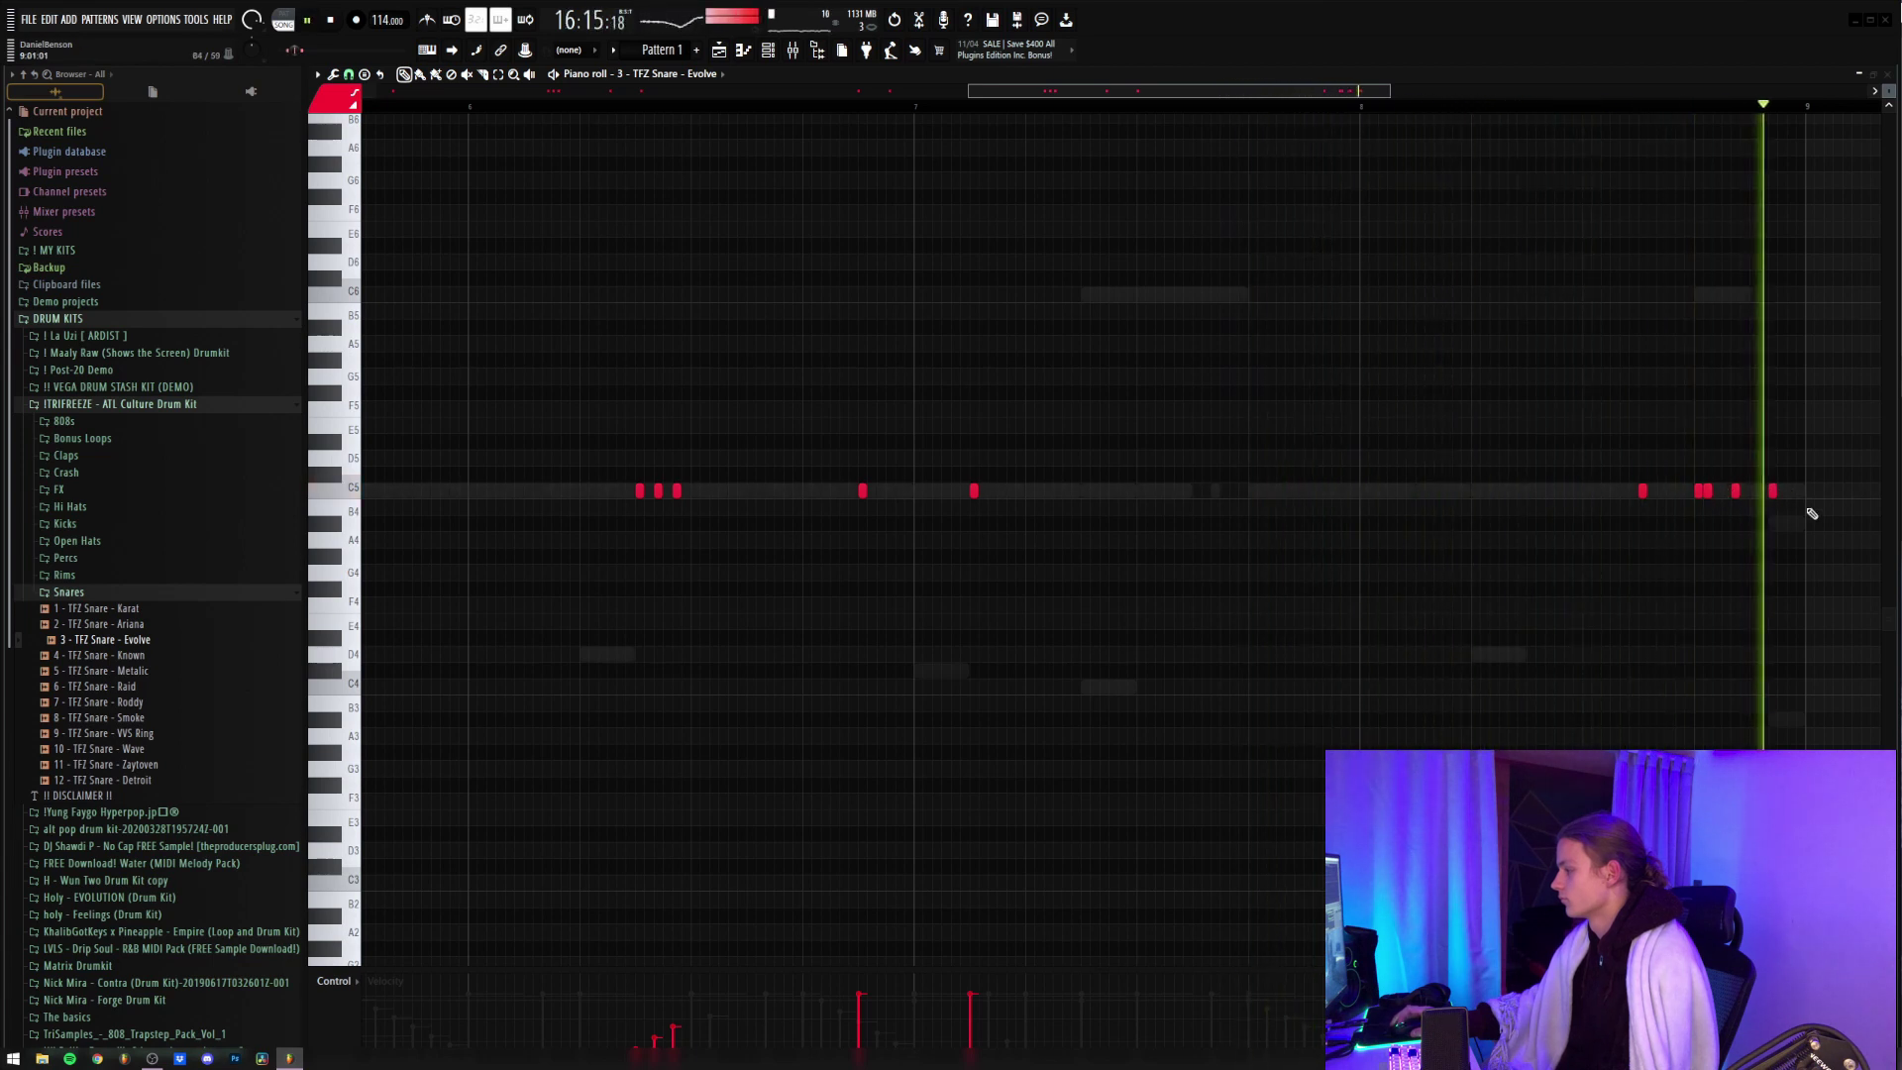
pyautogui.press('space')
pyautogui.moveTo(1790, 490); pyautogui.dragTo(1702, 510)
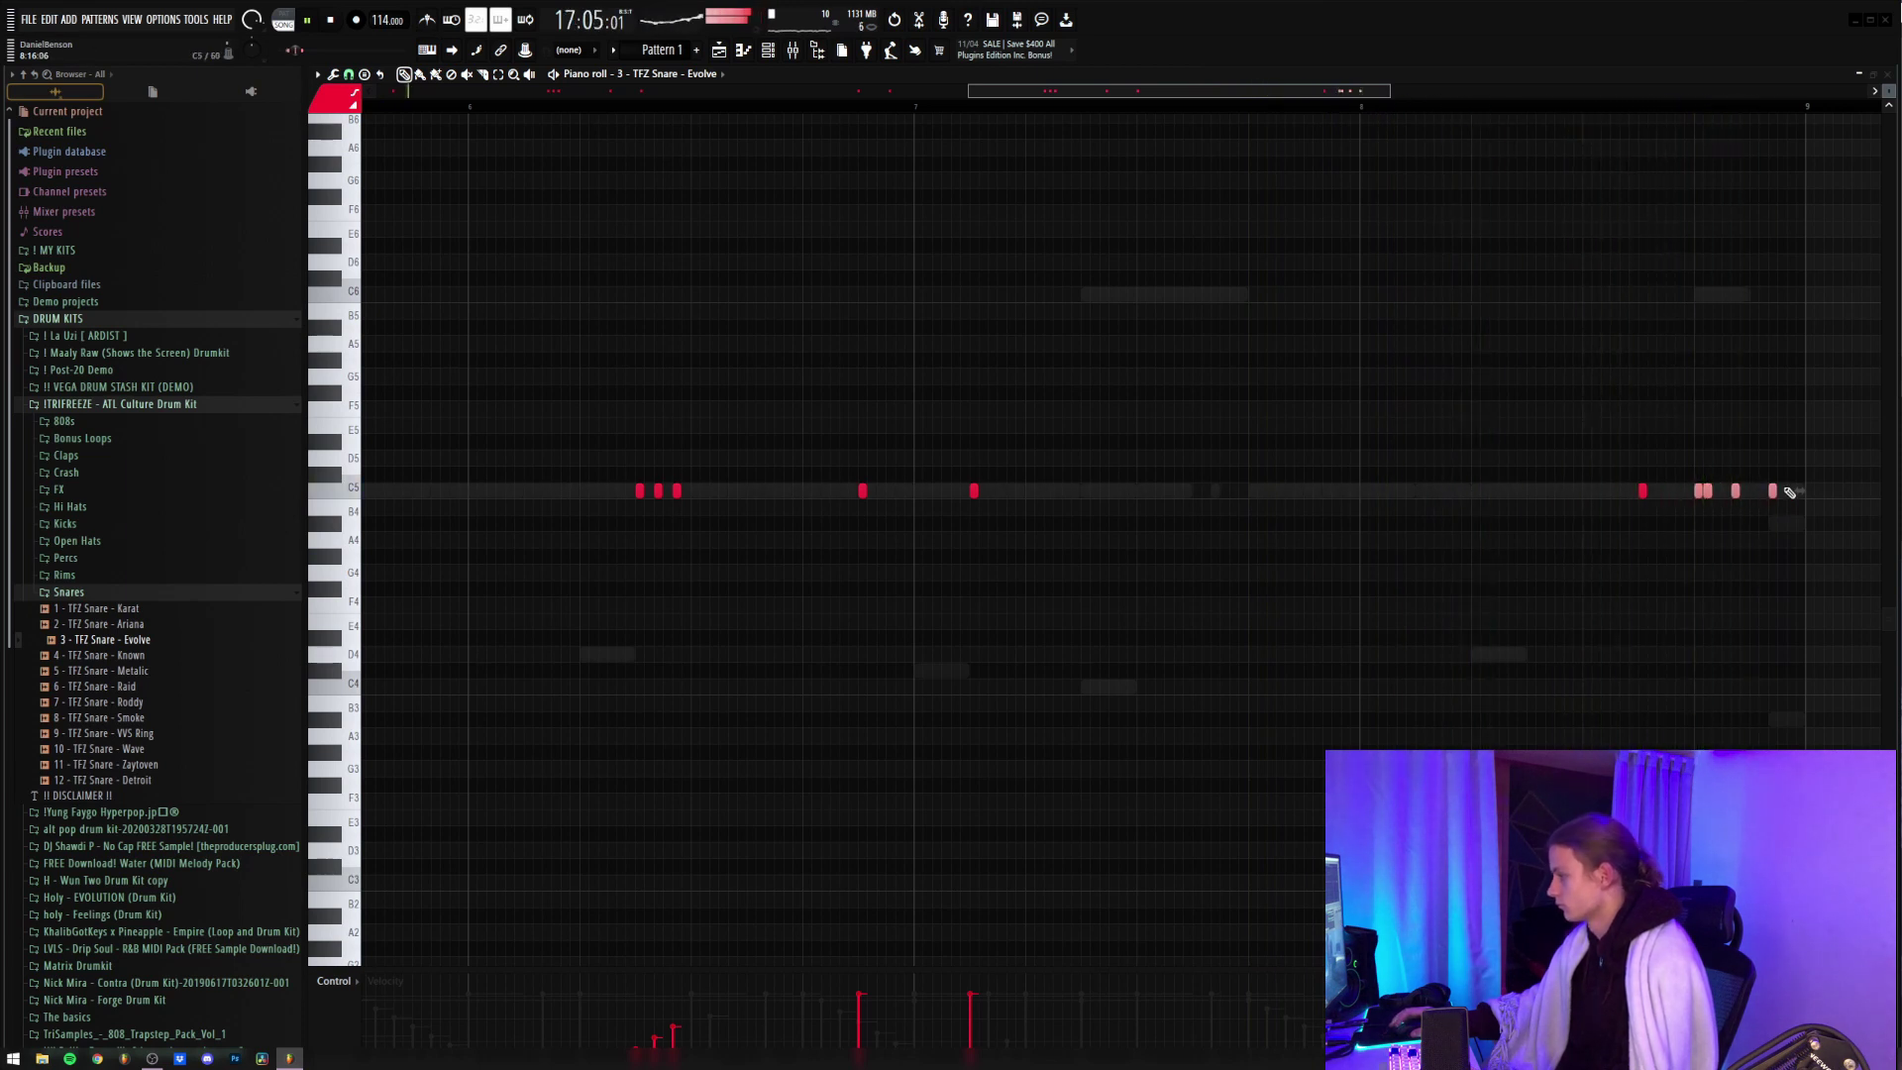
pyautogui.scroll(-5, 1551, 111)
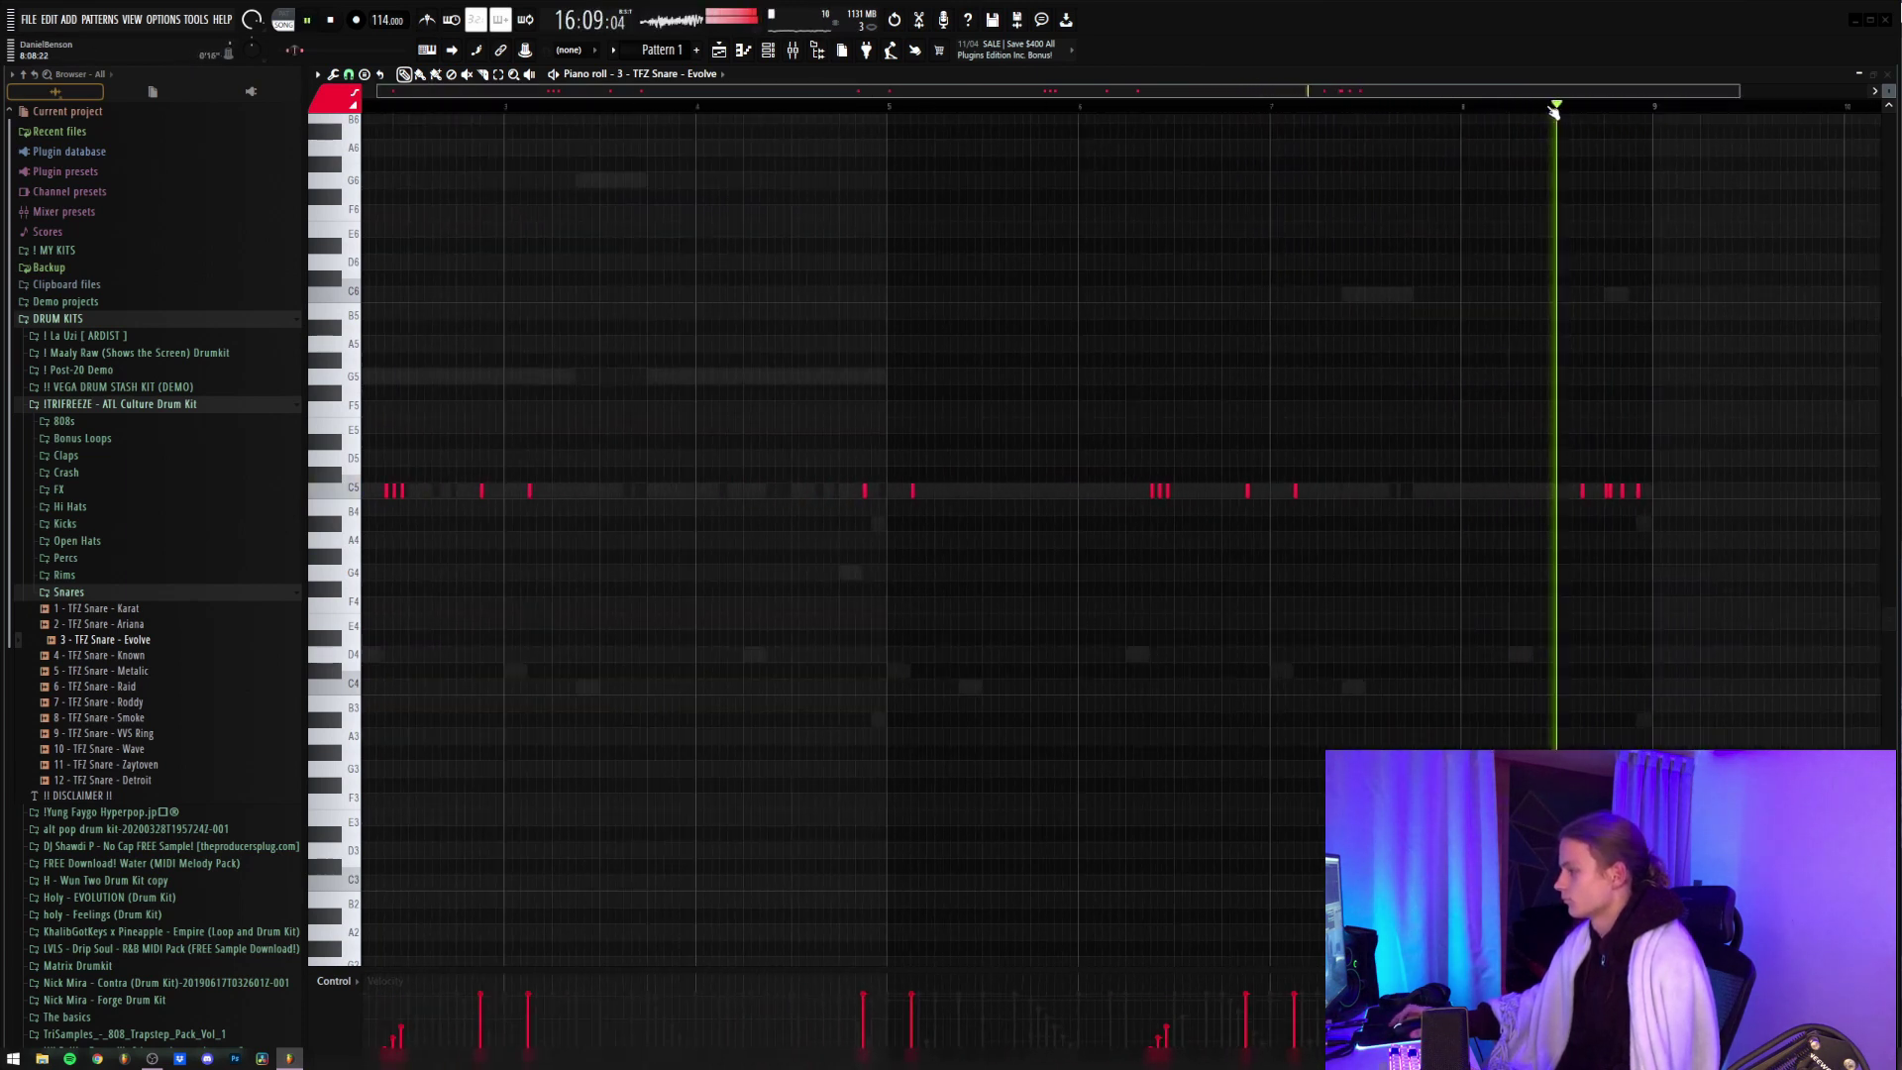
pyautogui.click(768, 51)
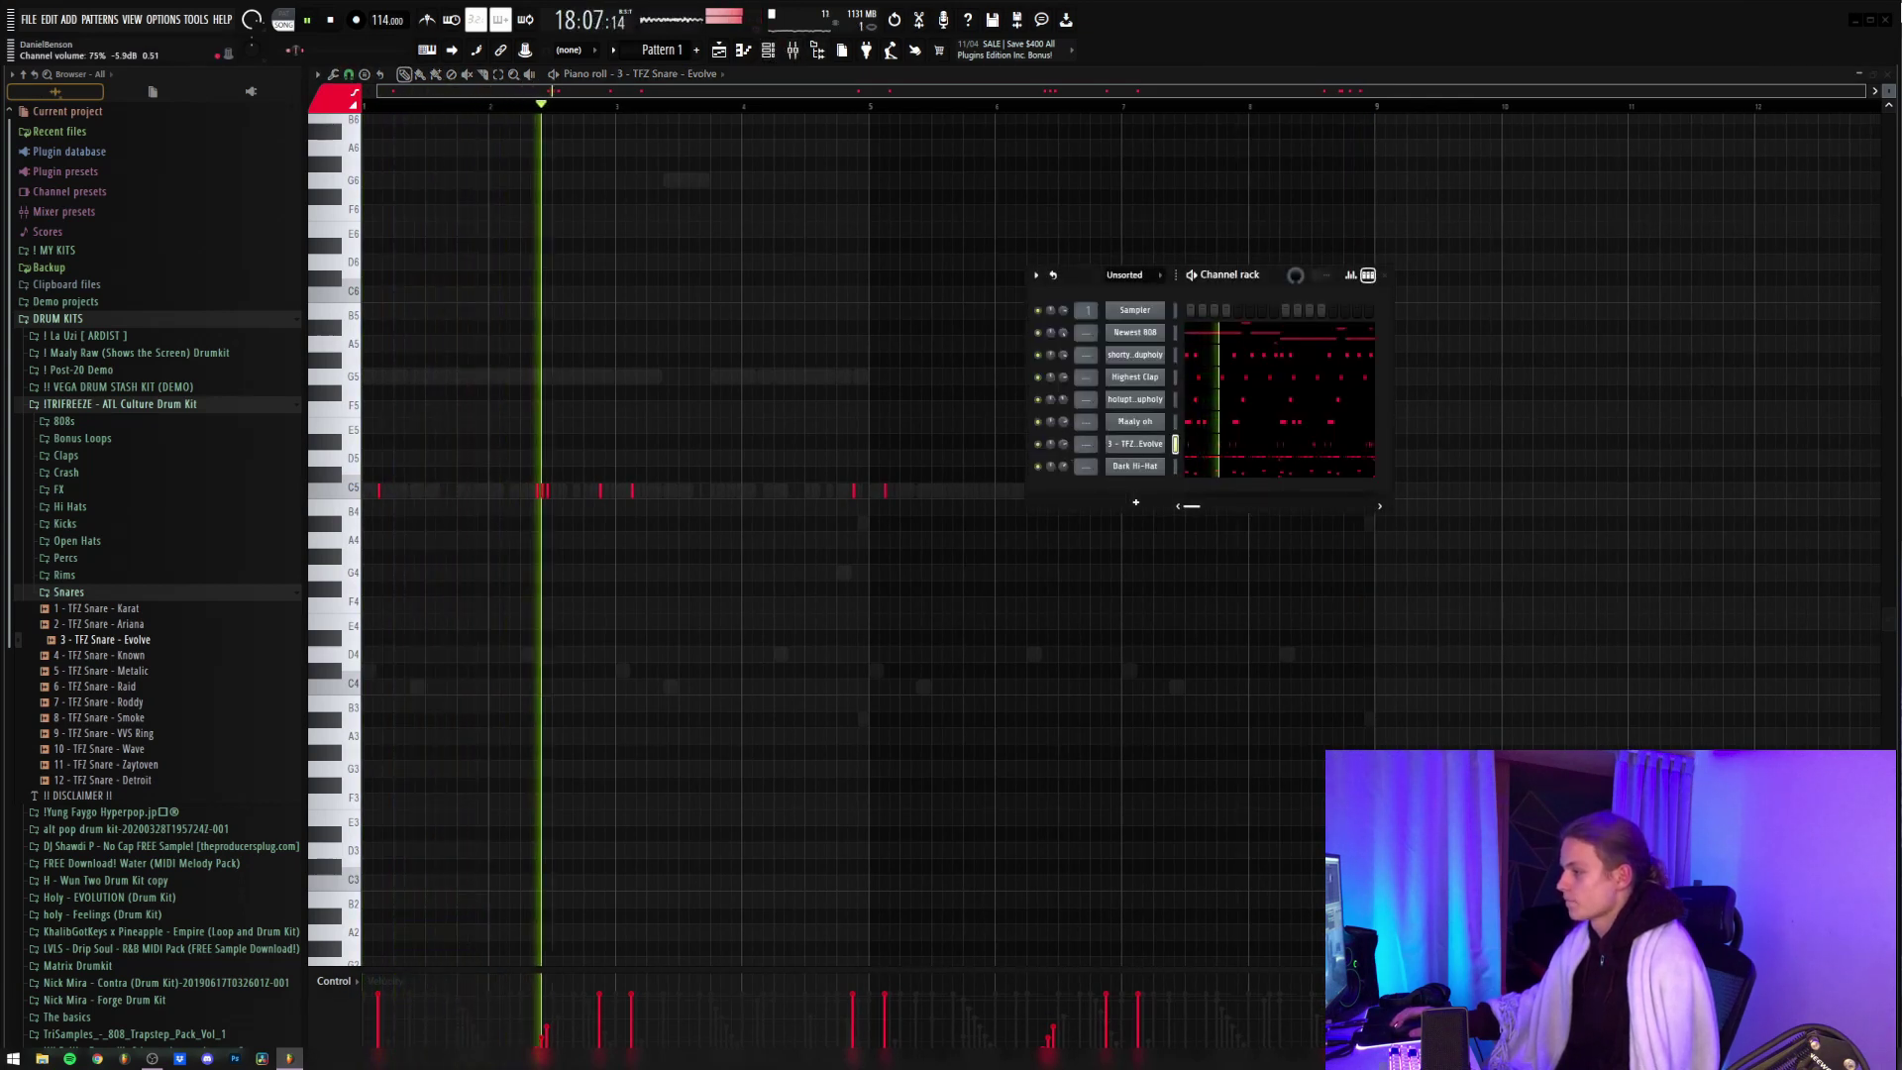